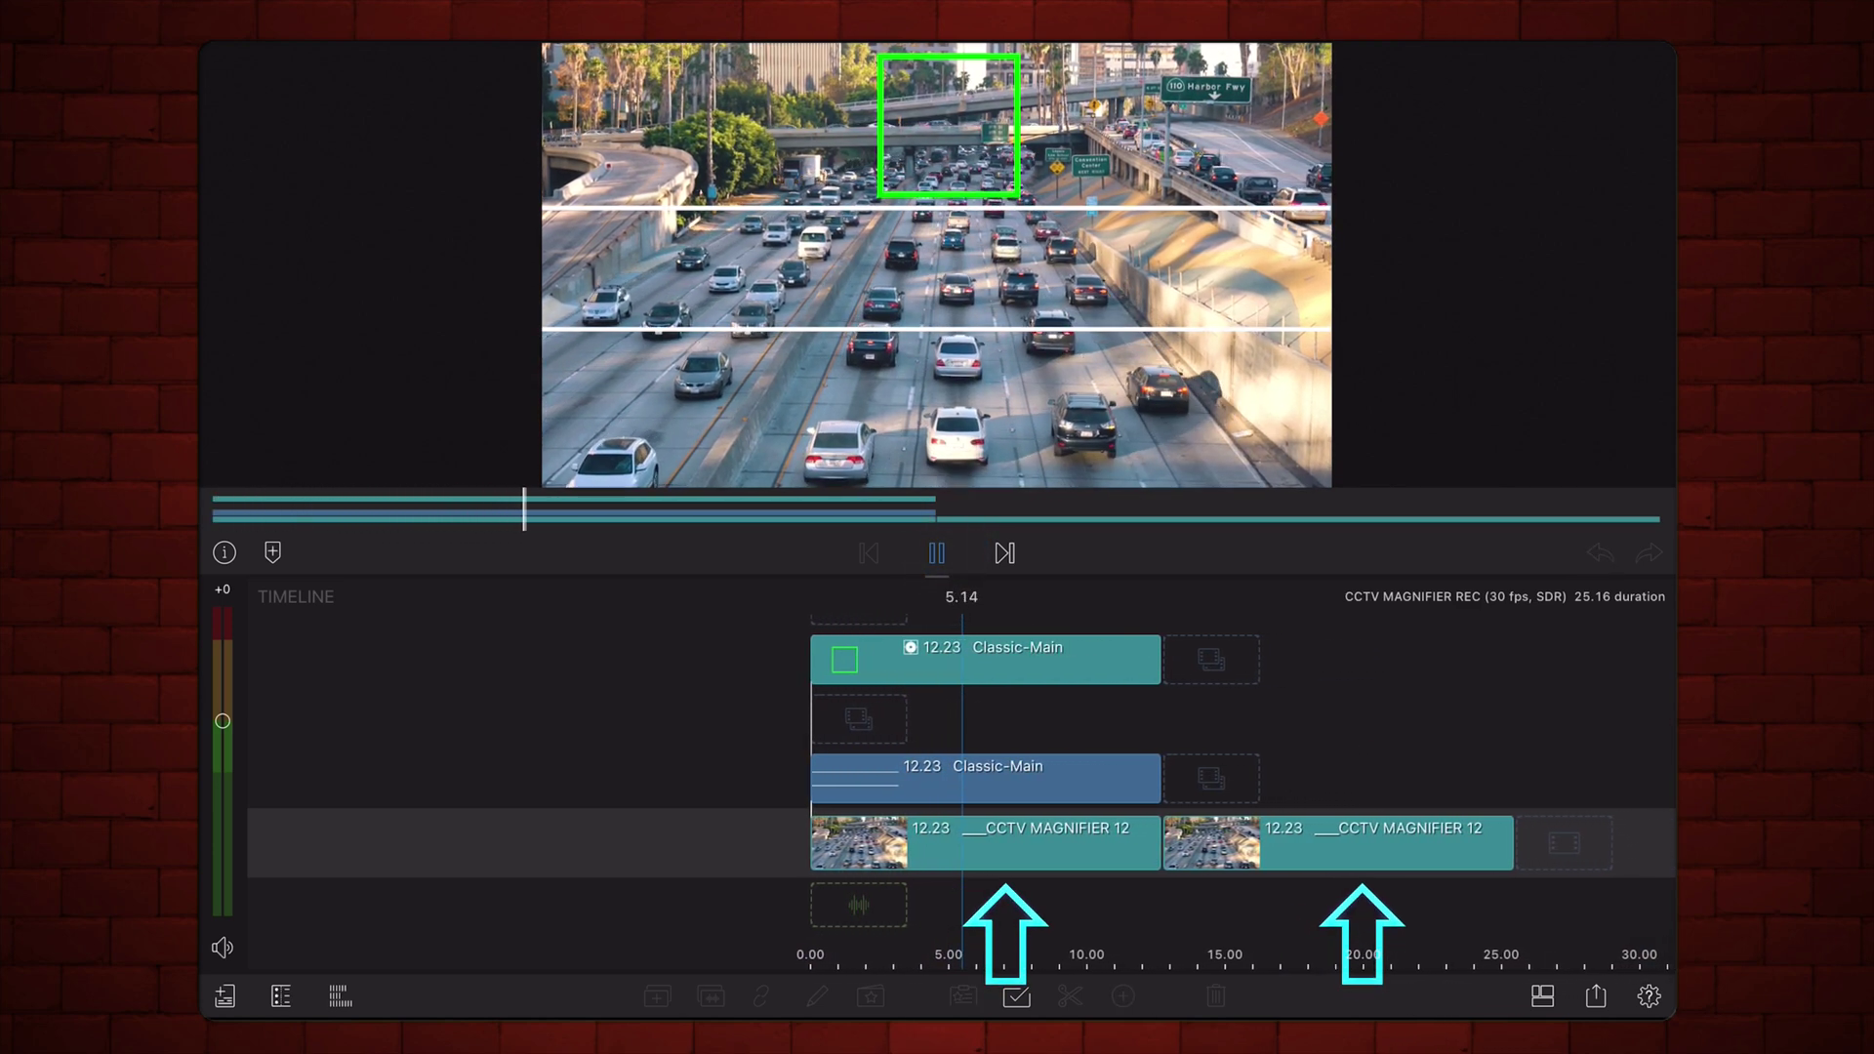
- Scale the second CCTV traffic clip to 240% and rewind the playhead to the project start
left_click(937, 552)
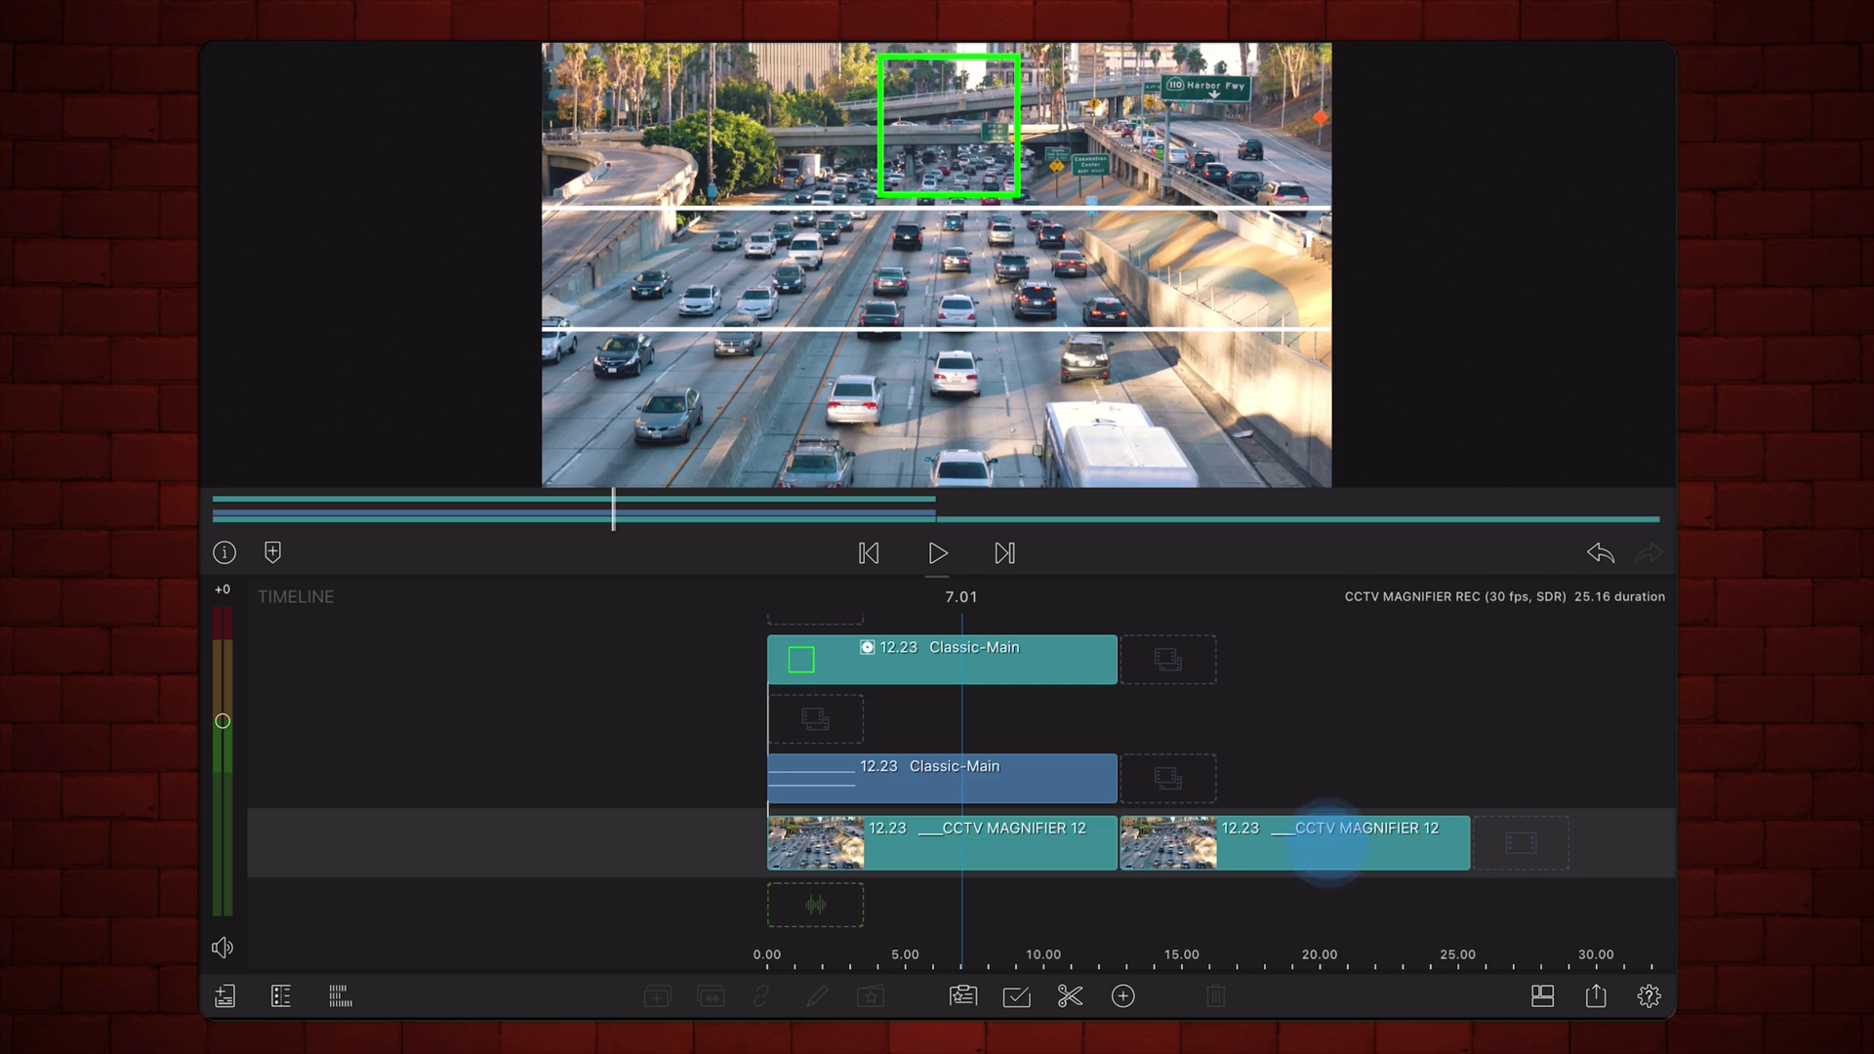
double_click(1326, 839)
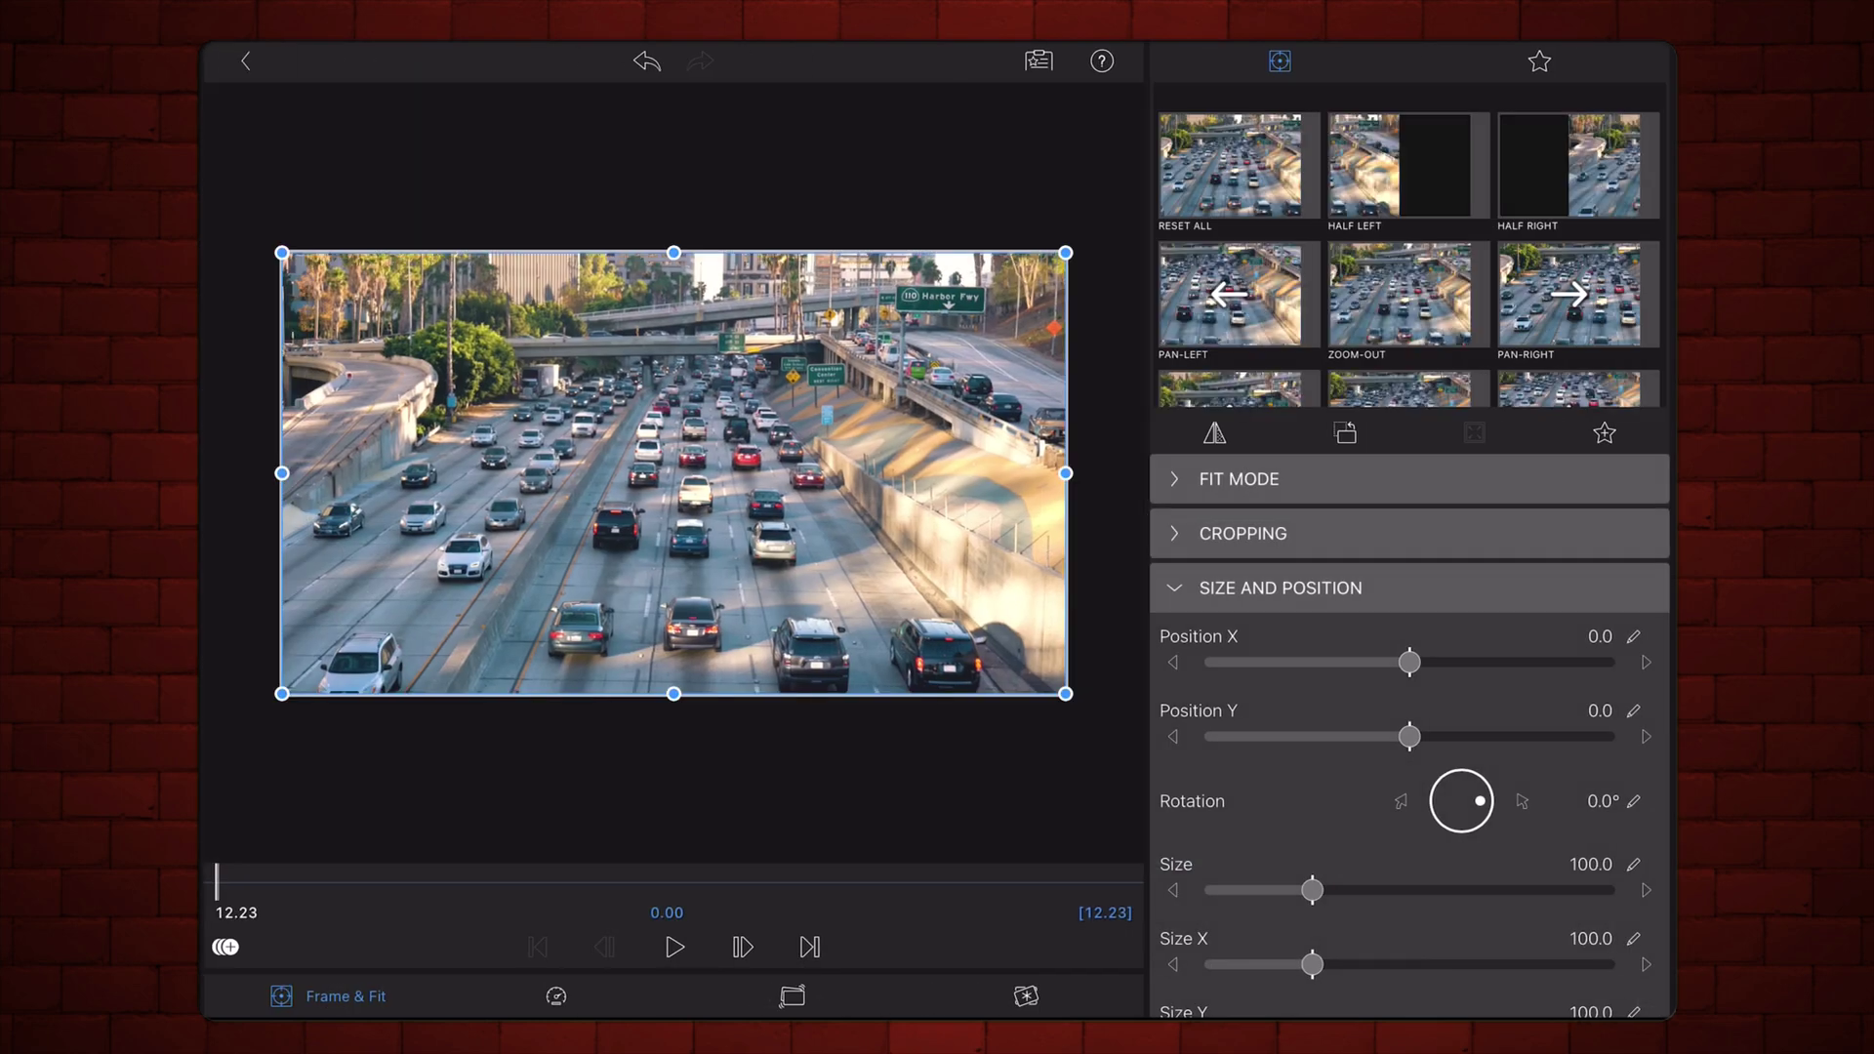
left_click(1633, 864)
left_click(1194, 210)
left_click(1196, 354)
left_click(1518, 354)
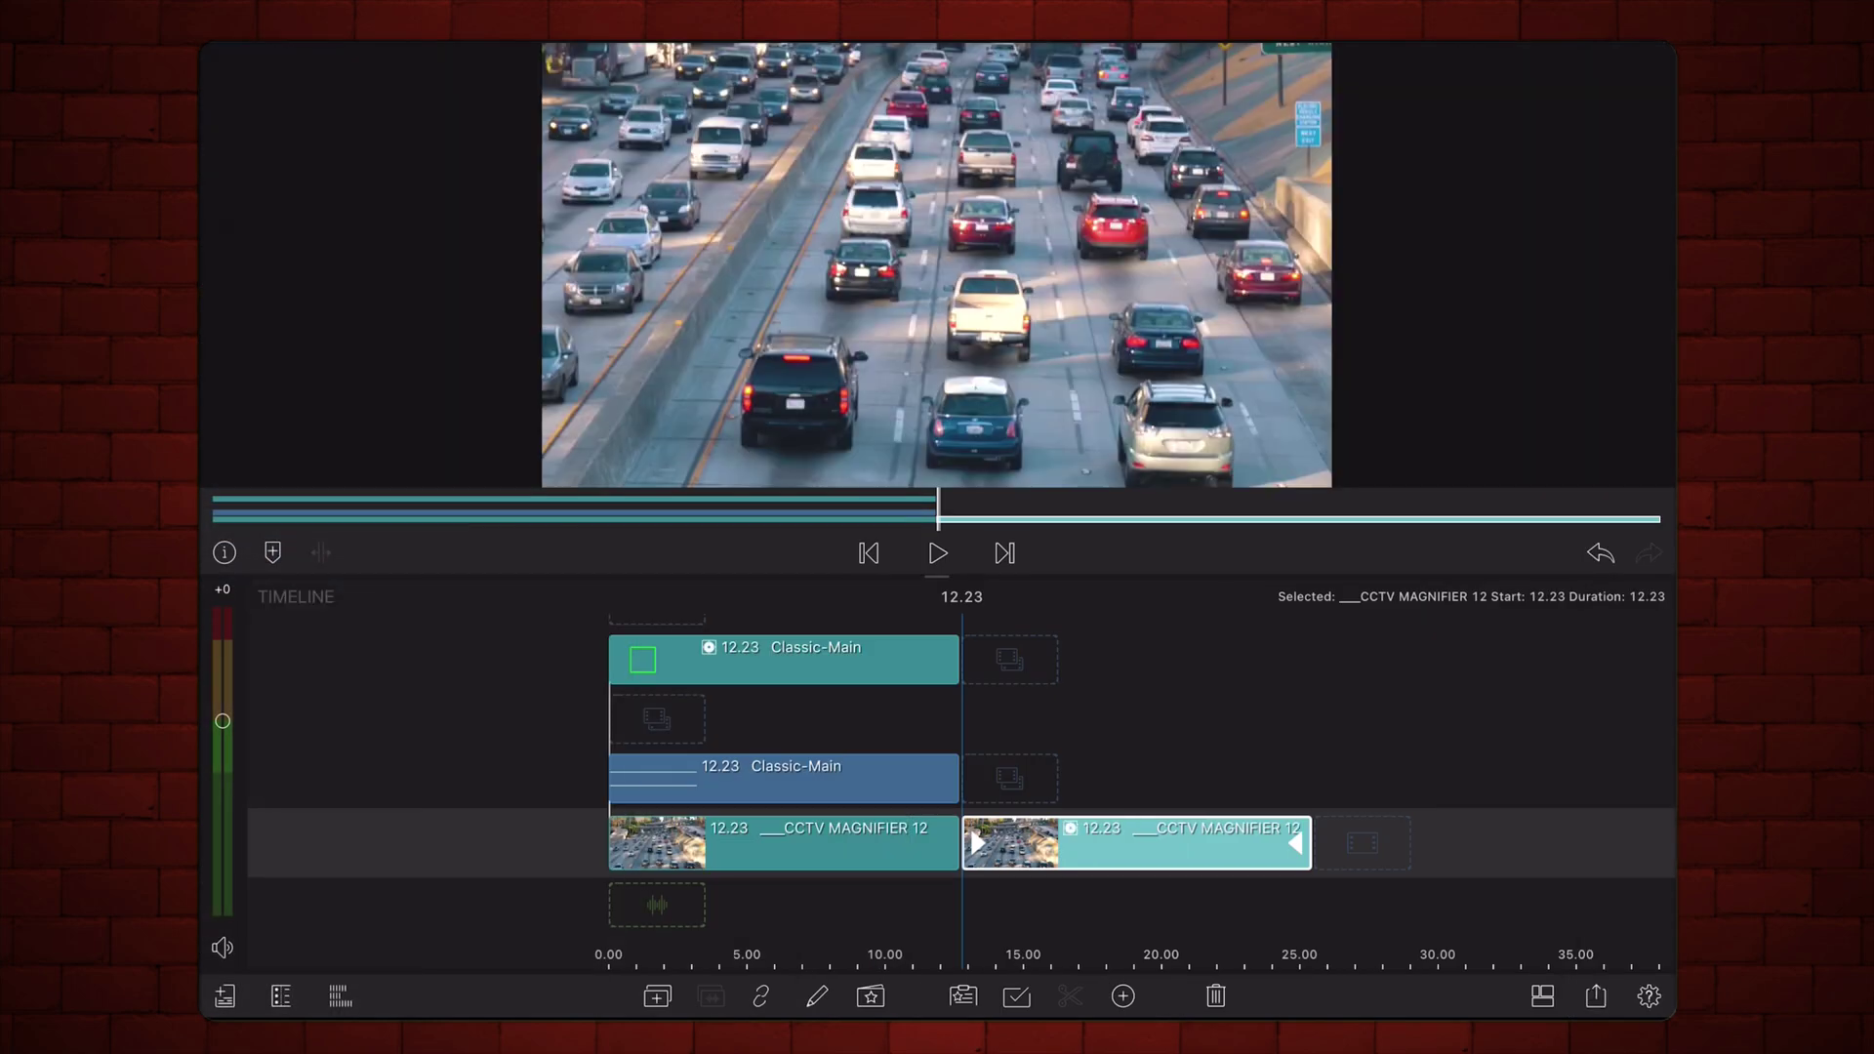
left_click_drag(1114, 938, 1303, 938)
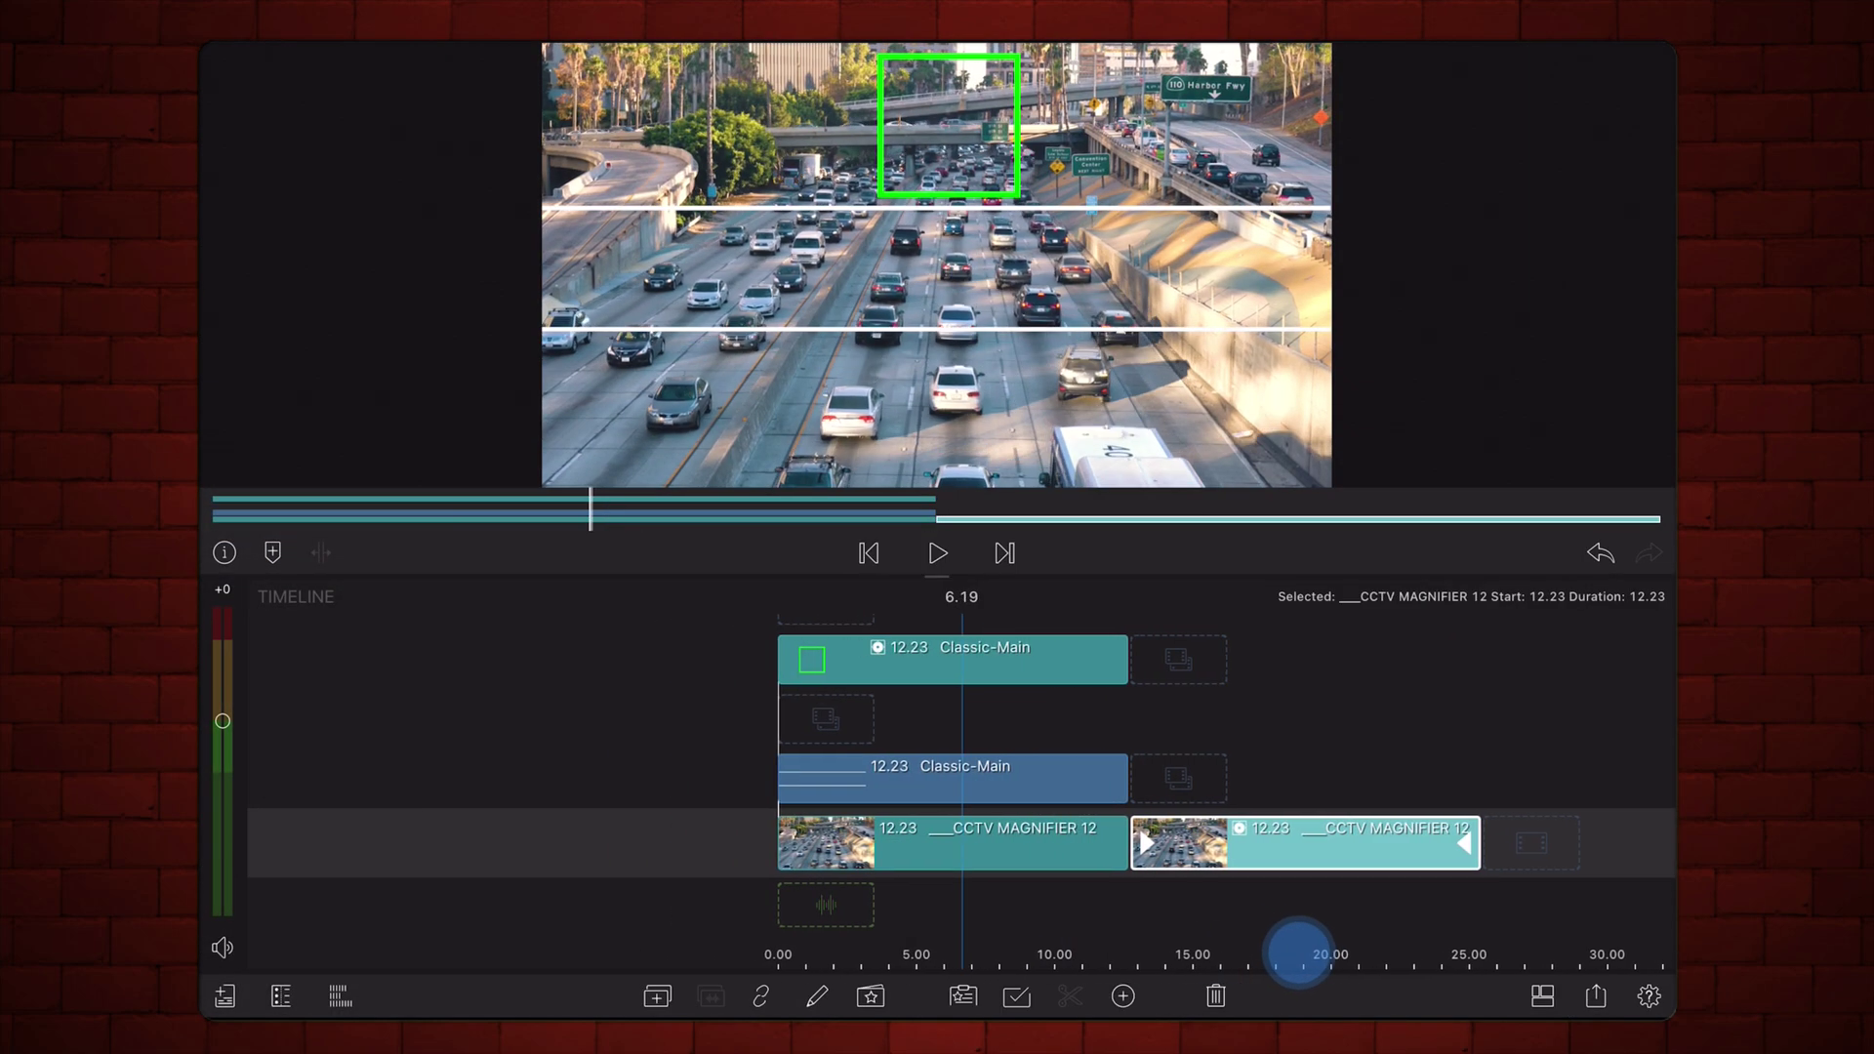
left_click(869, 553)
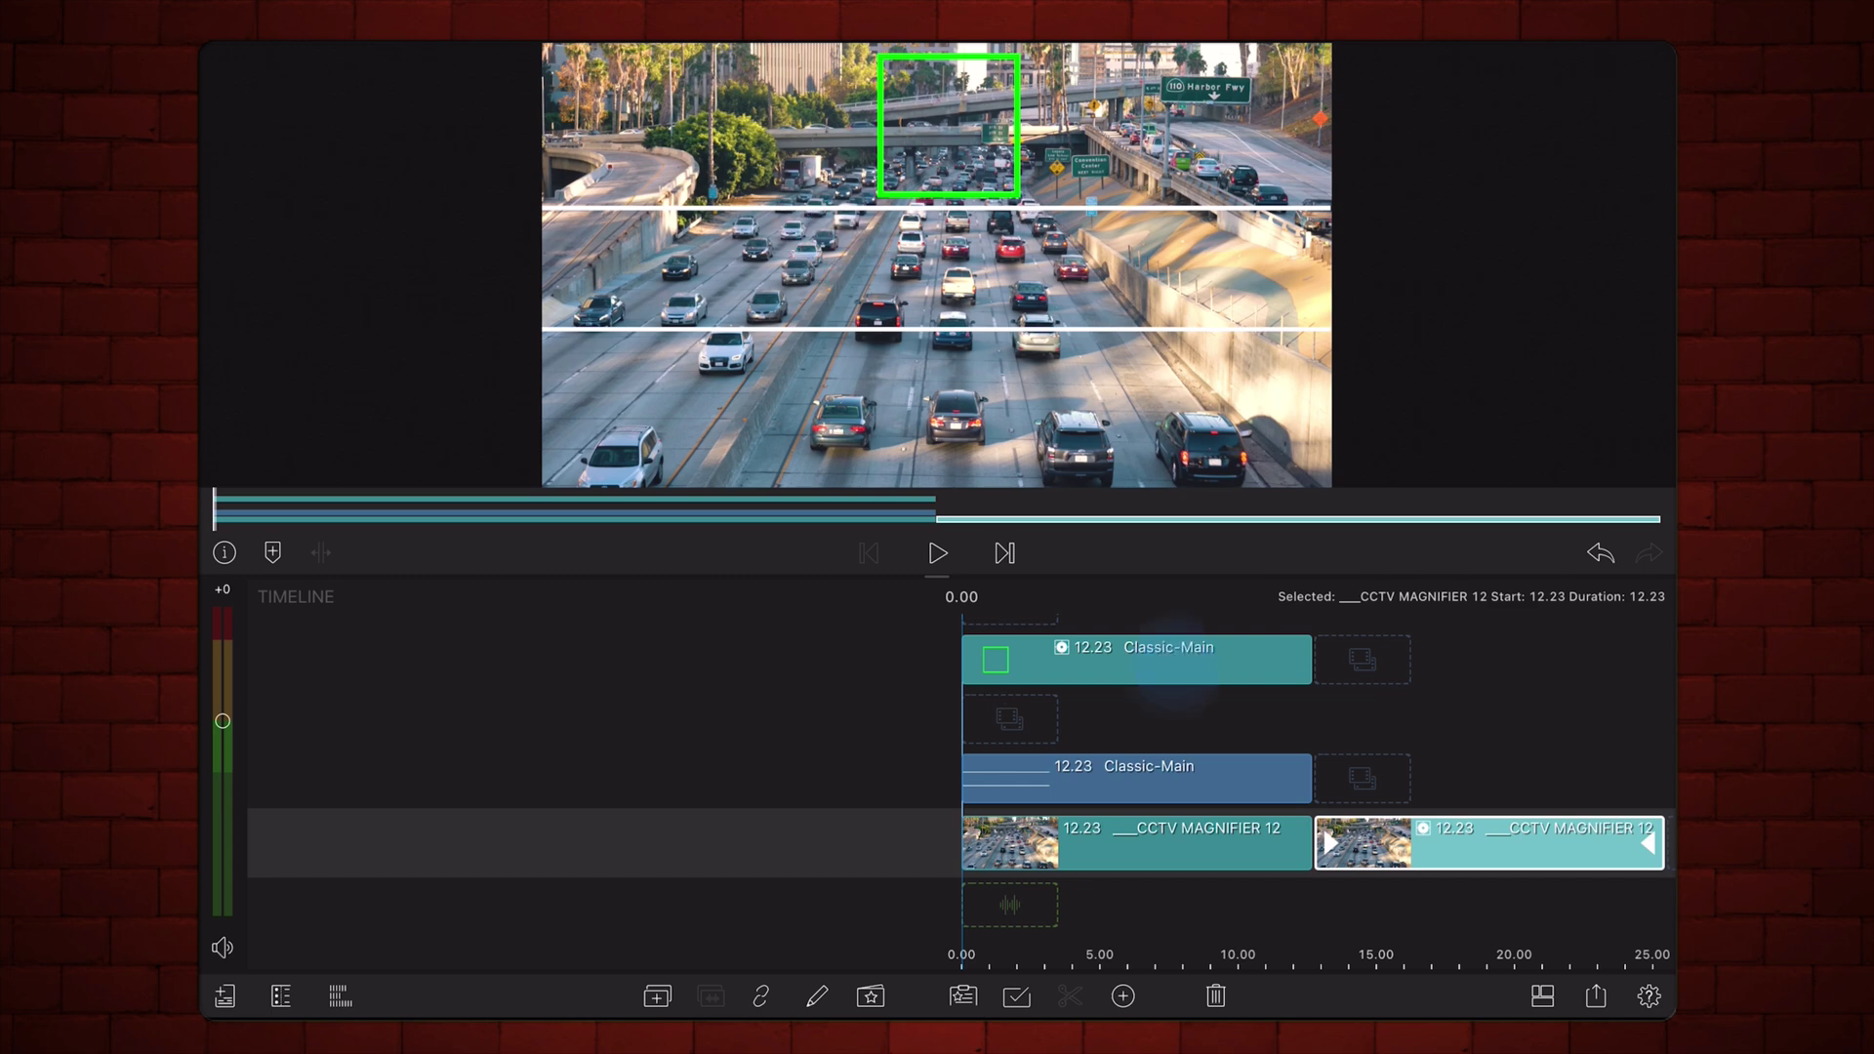
- Place the green square over the left lanes at the clip start
double_click(1171, 659)
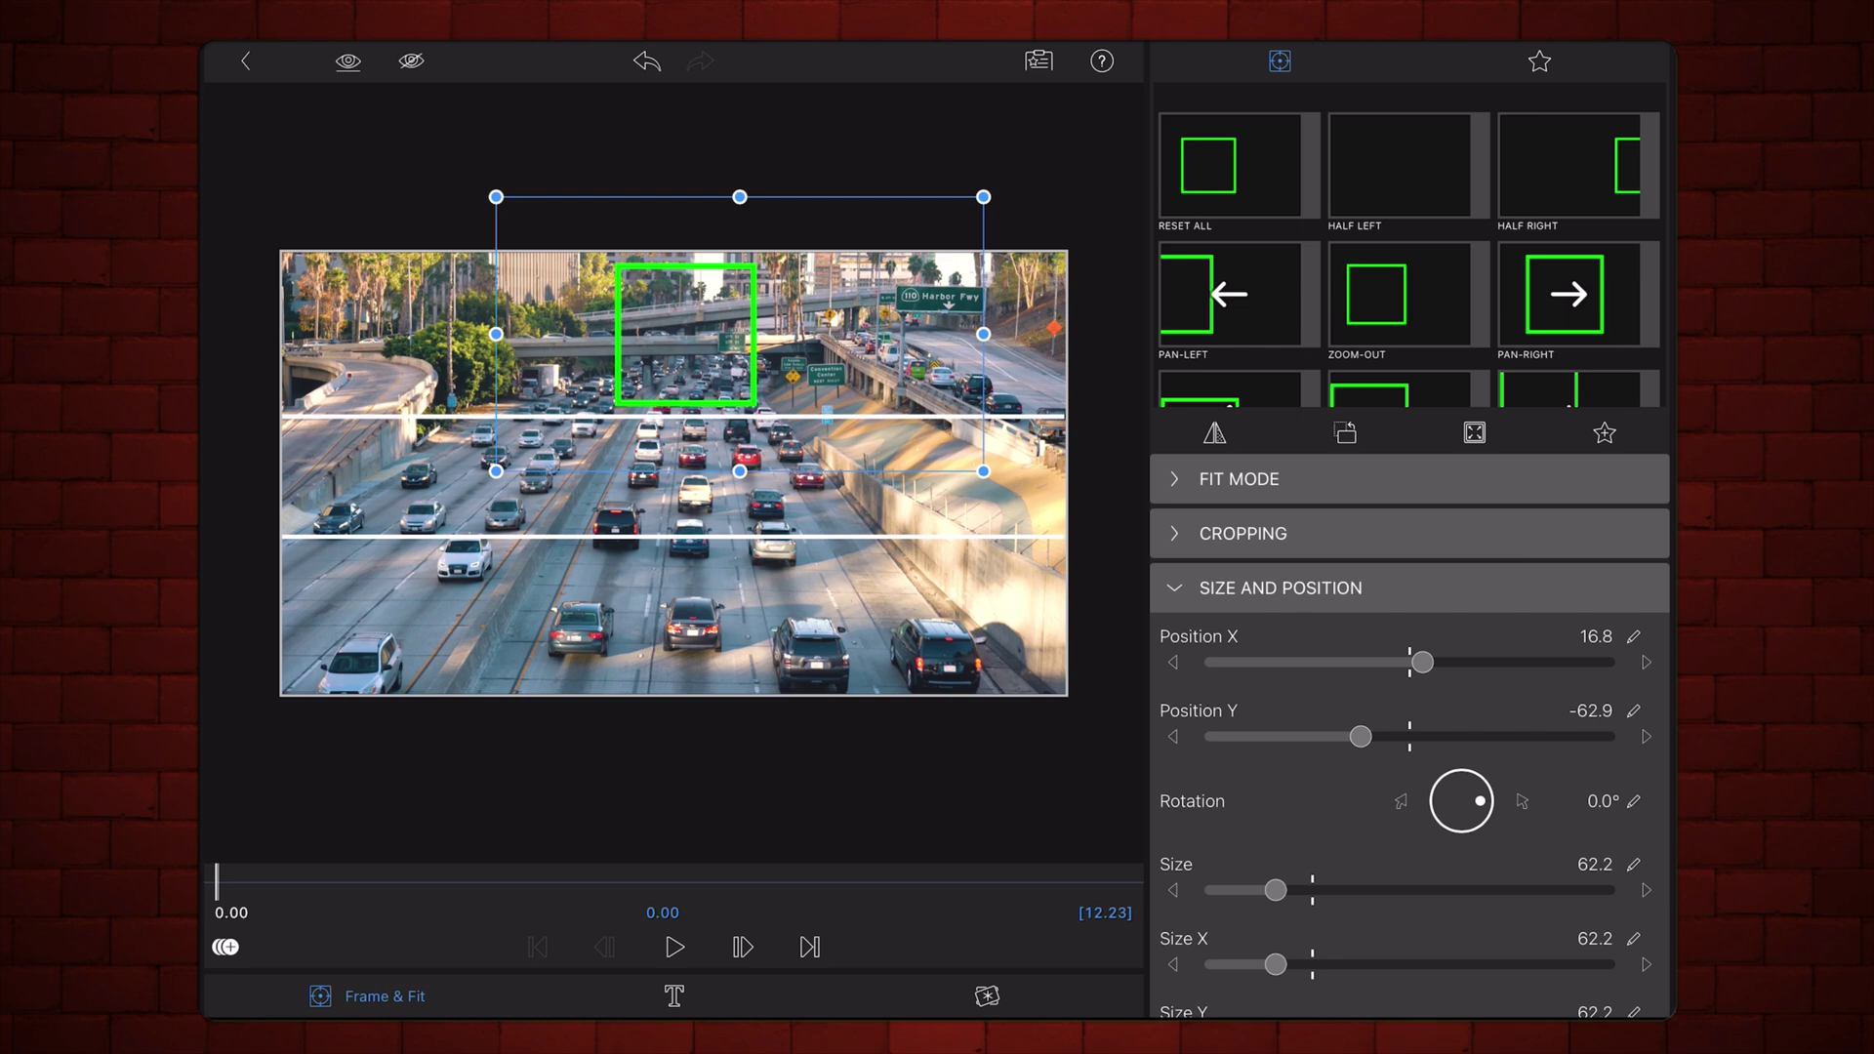
left_click(537, 947)
left_click_drag(686, 334, 496, 451)
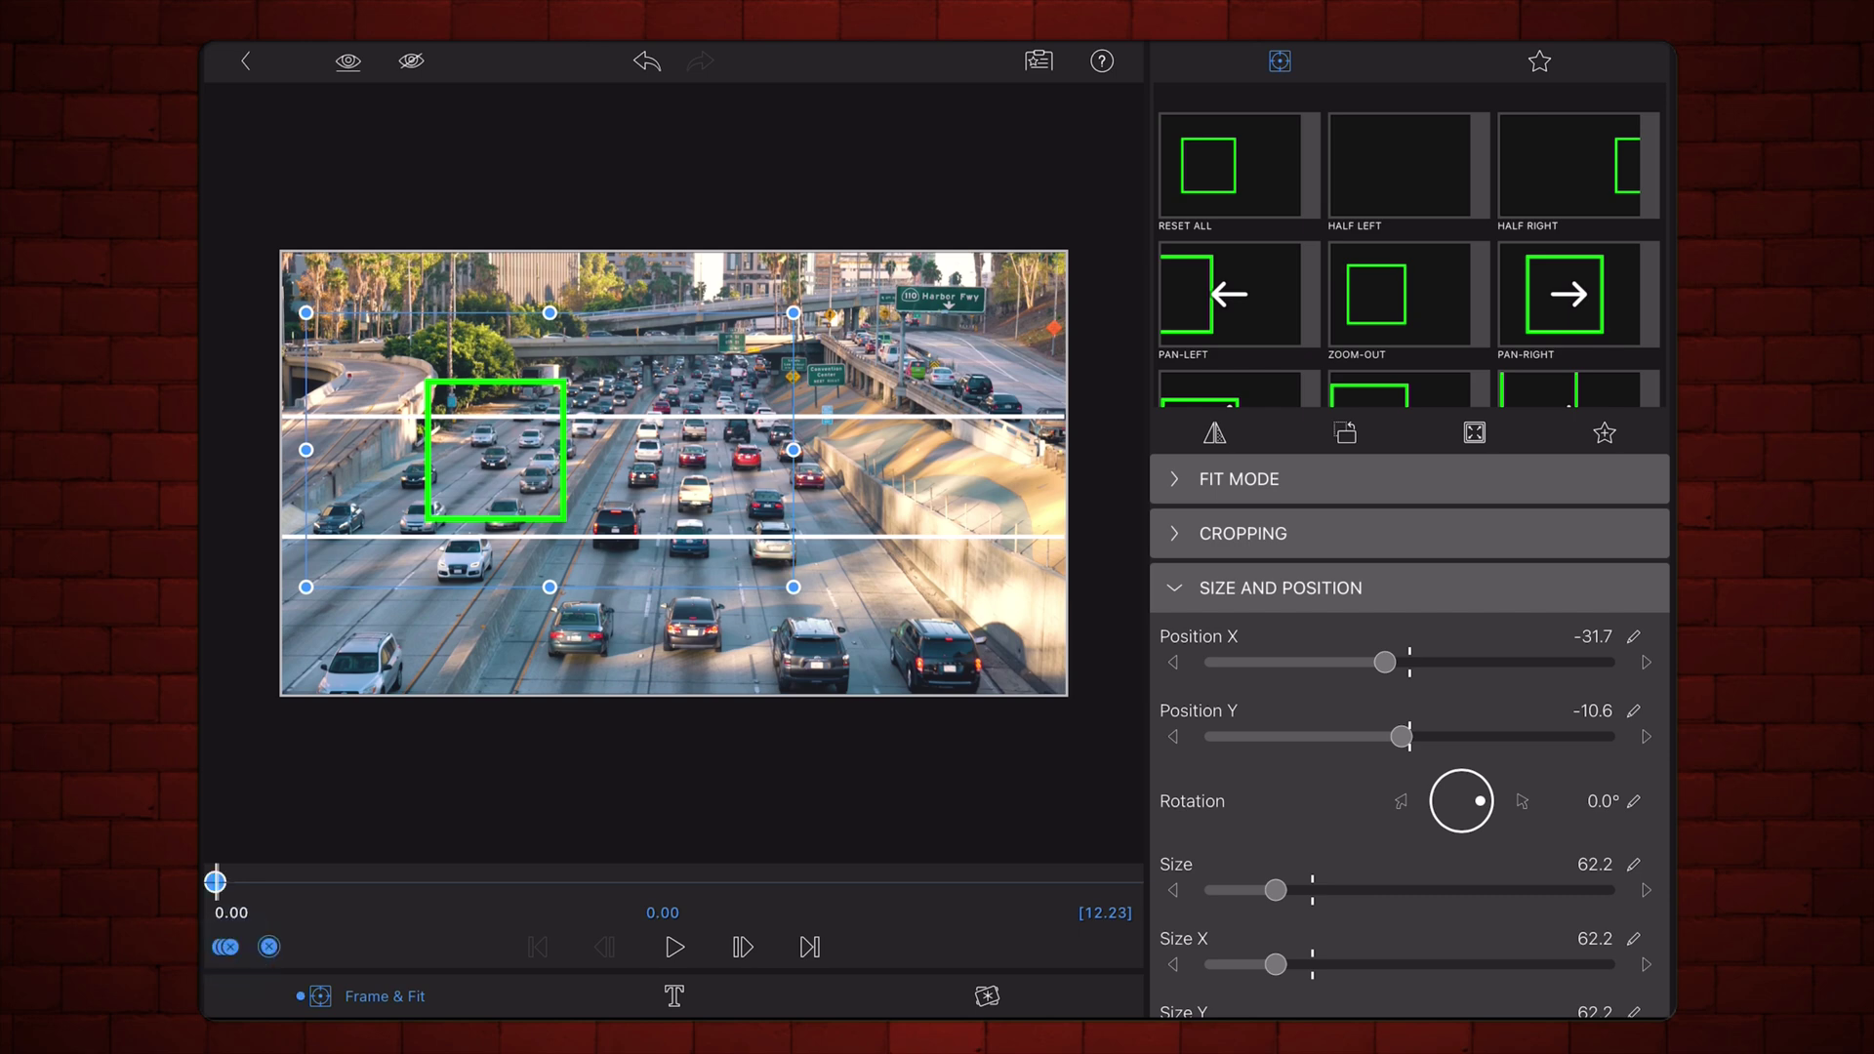
- Keyframe the green square slightly lower at 2 seconds and review its motion
left_click_drag(213, 883, 334, 883)
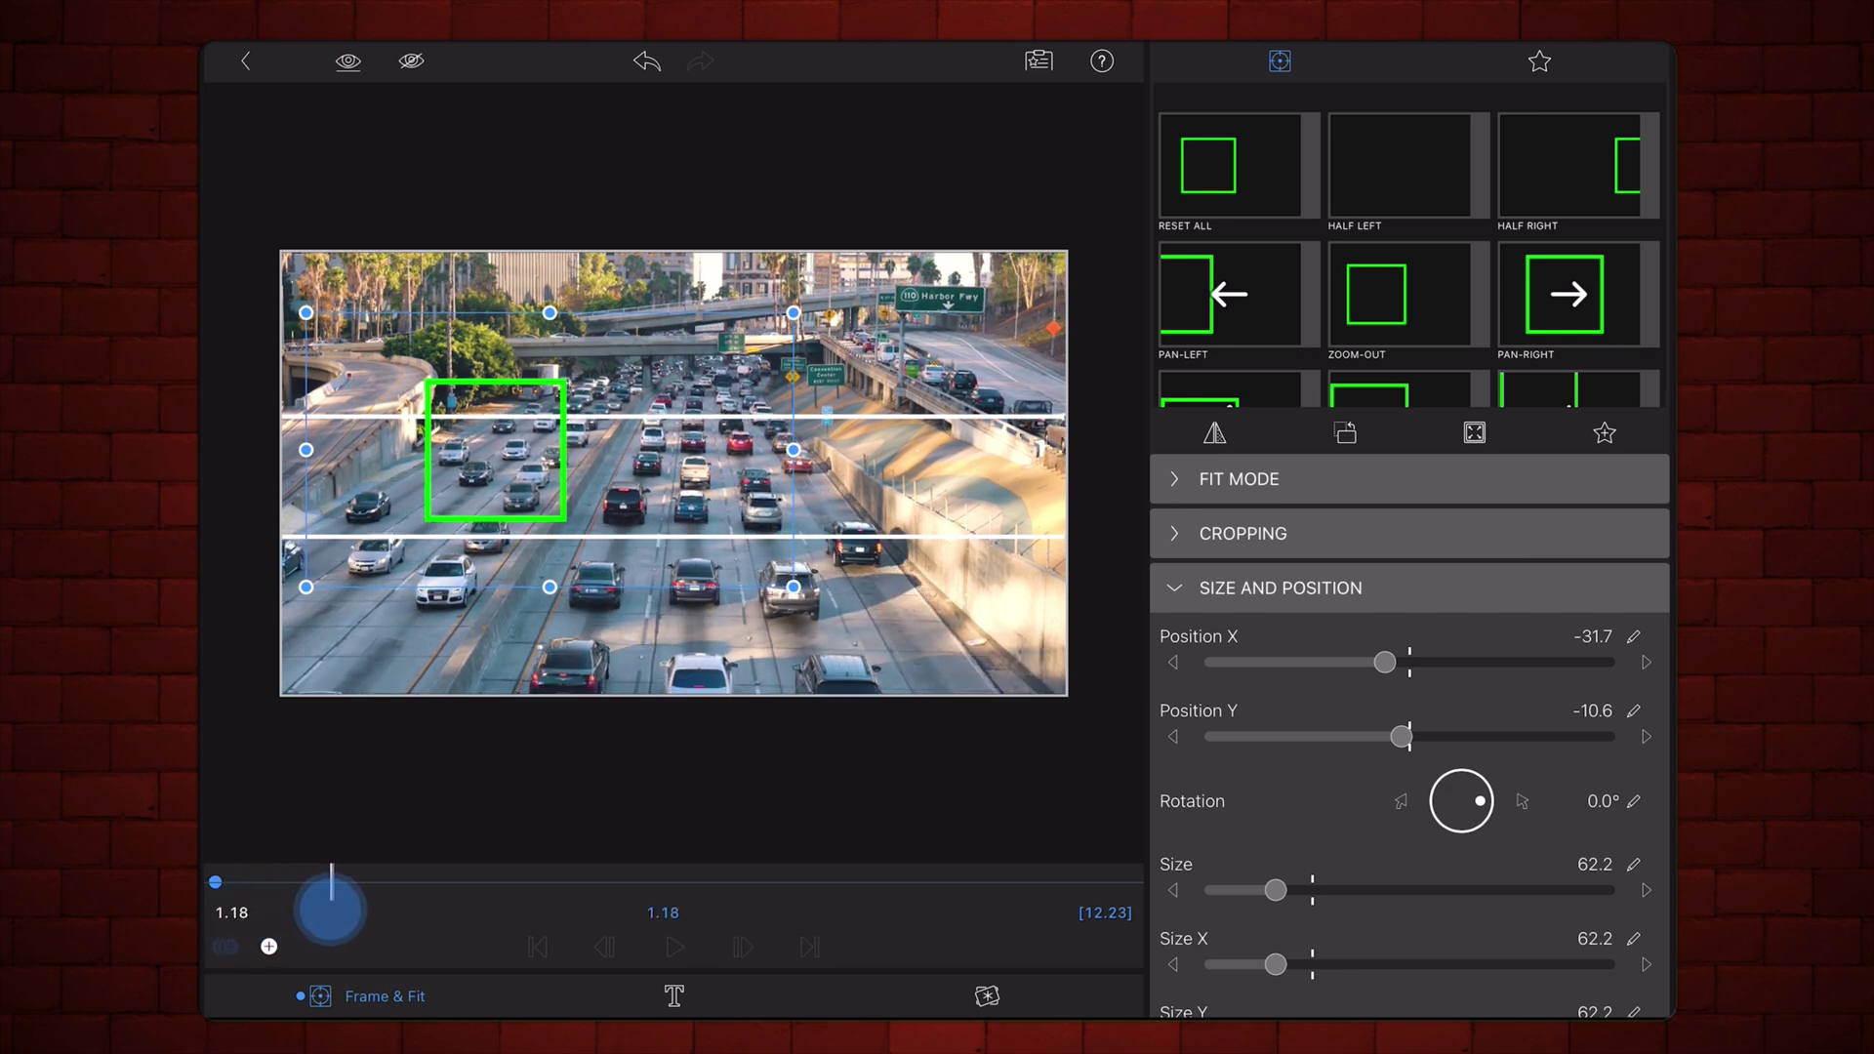
left_click_drag(334, 883, 360, 883)
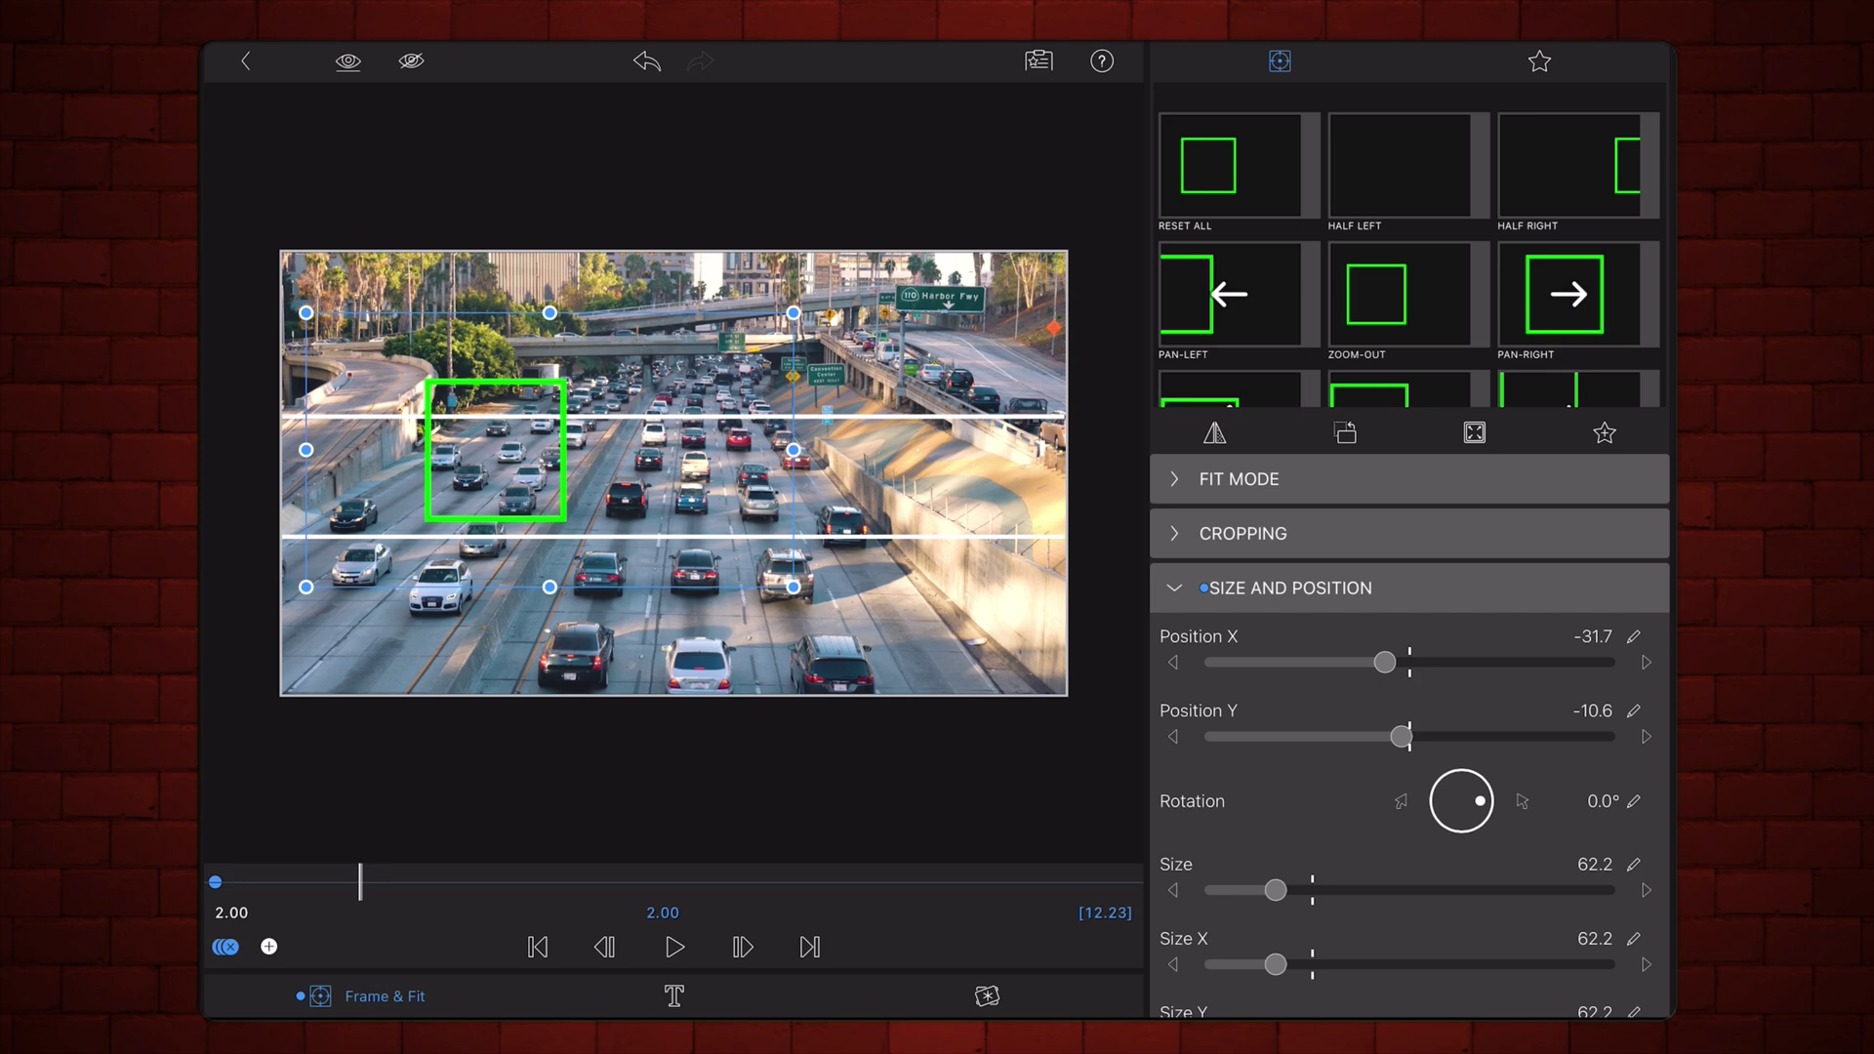
left_click_drag(688, 462, 661, 480)
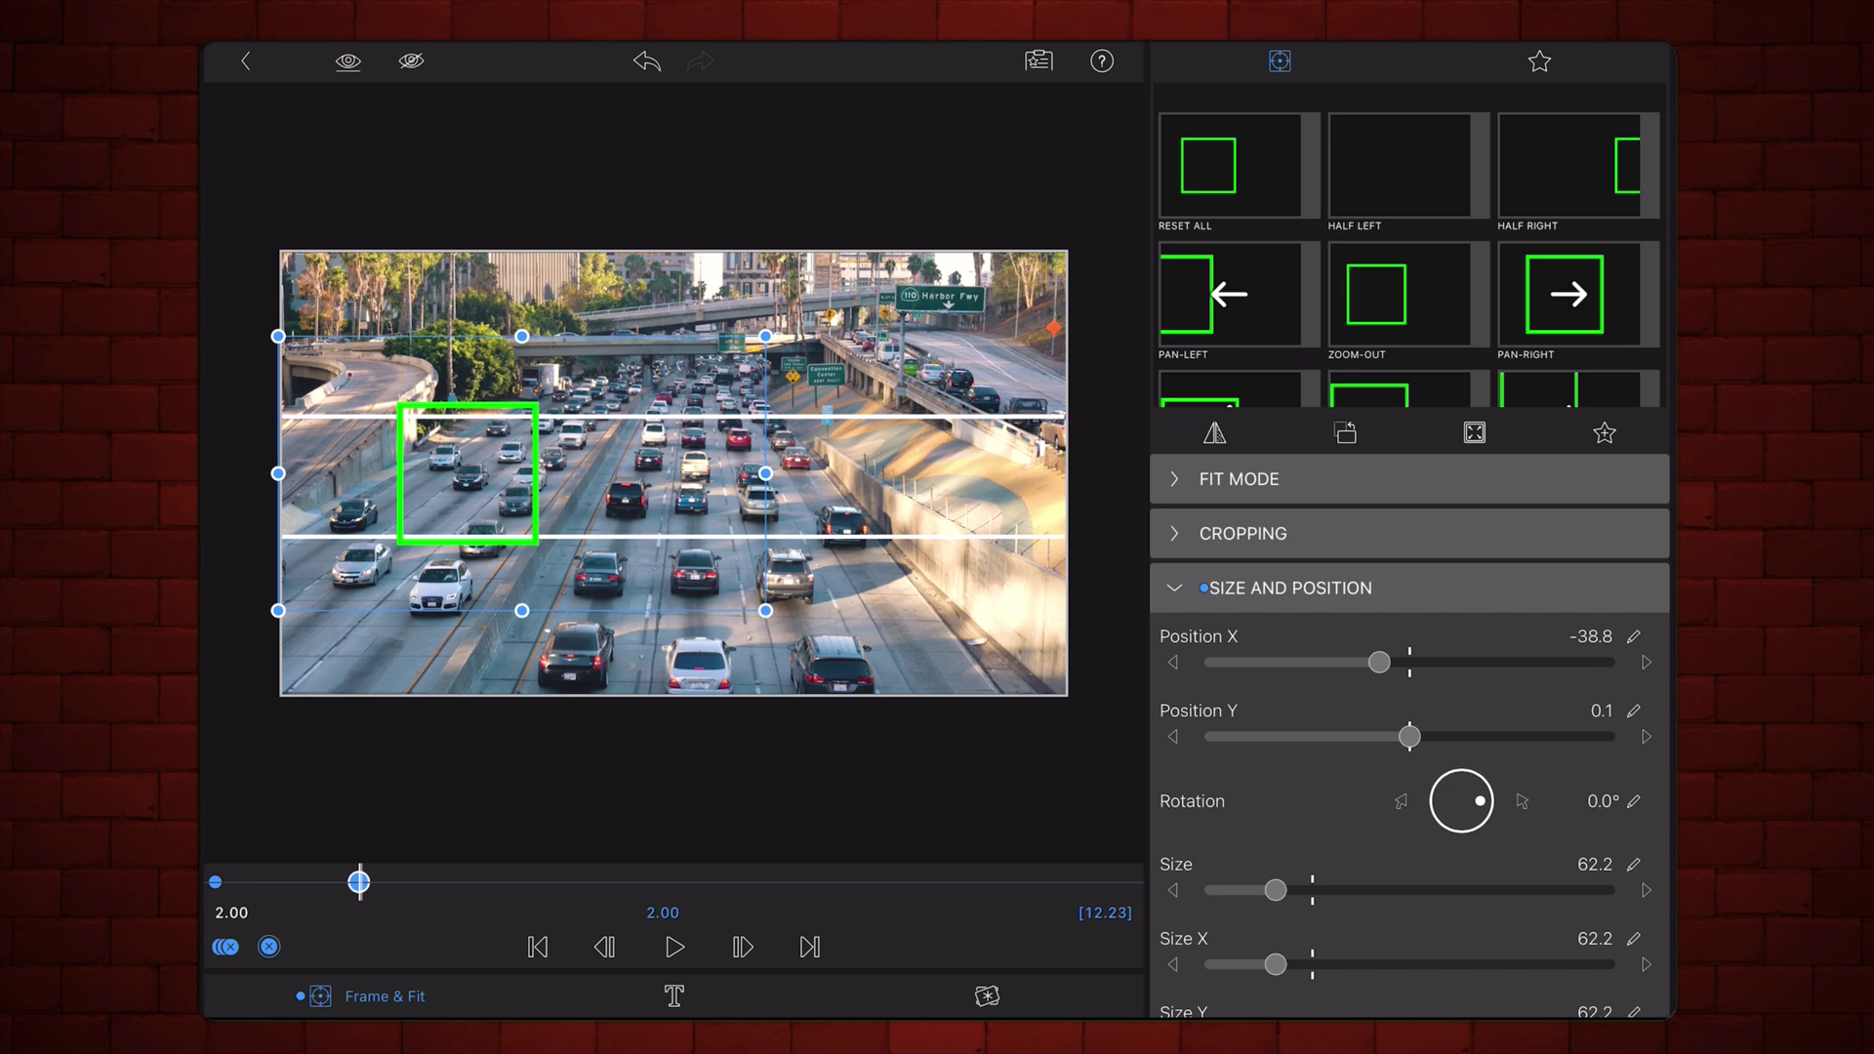
mouse_move(359, 882)
left_mouse_down()
mouse_move(215, 882)
mouse_move(358, 882)
left_mouse_up()
- Keyframe the green square over the right-hand lanes at 3 seconds
left_click_drag(358, 882, 432, 882)
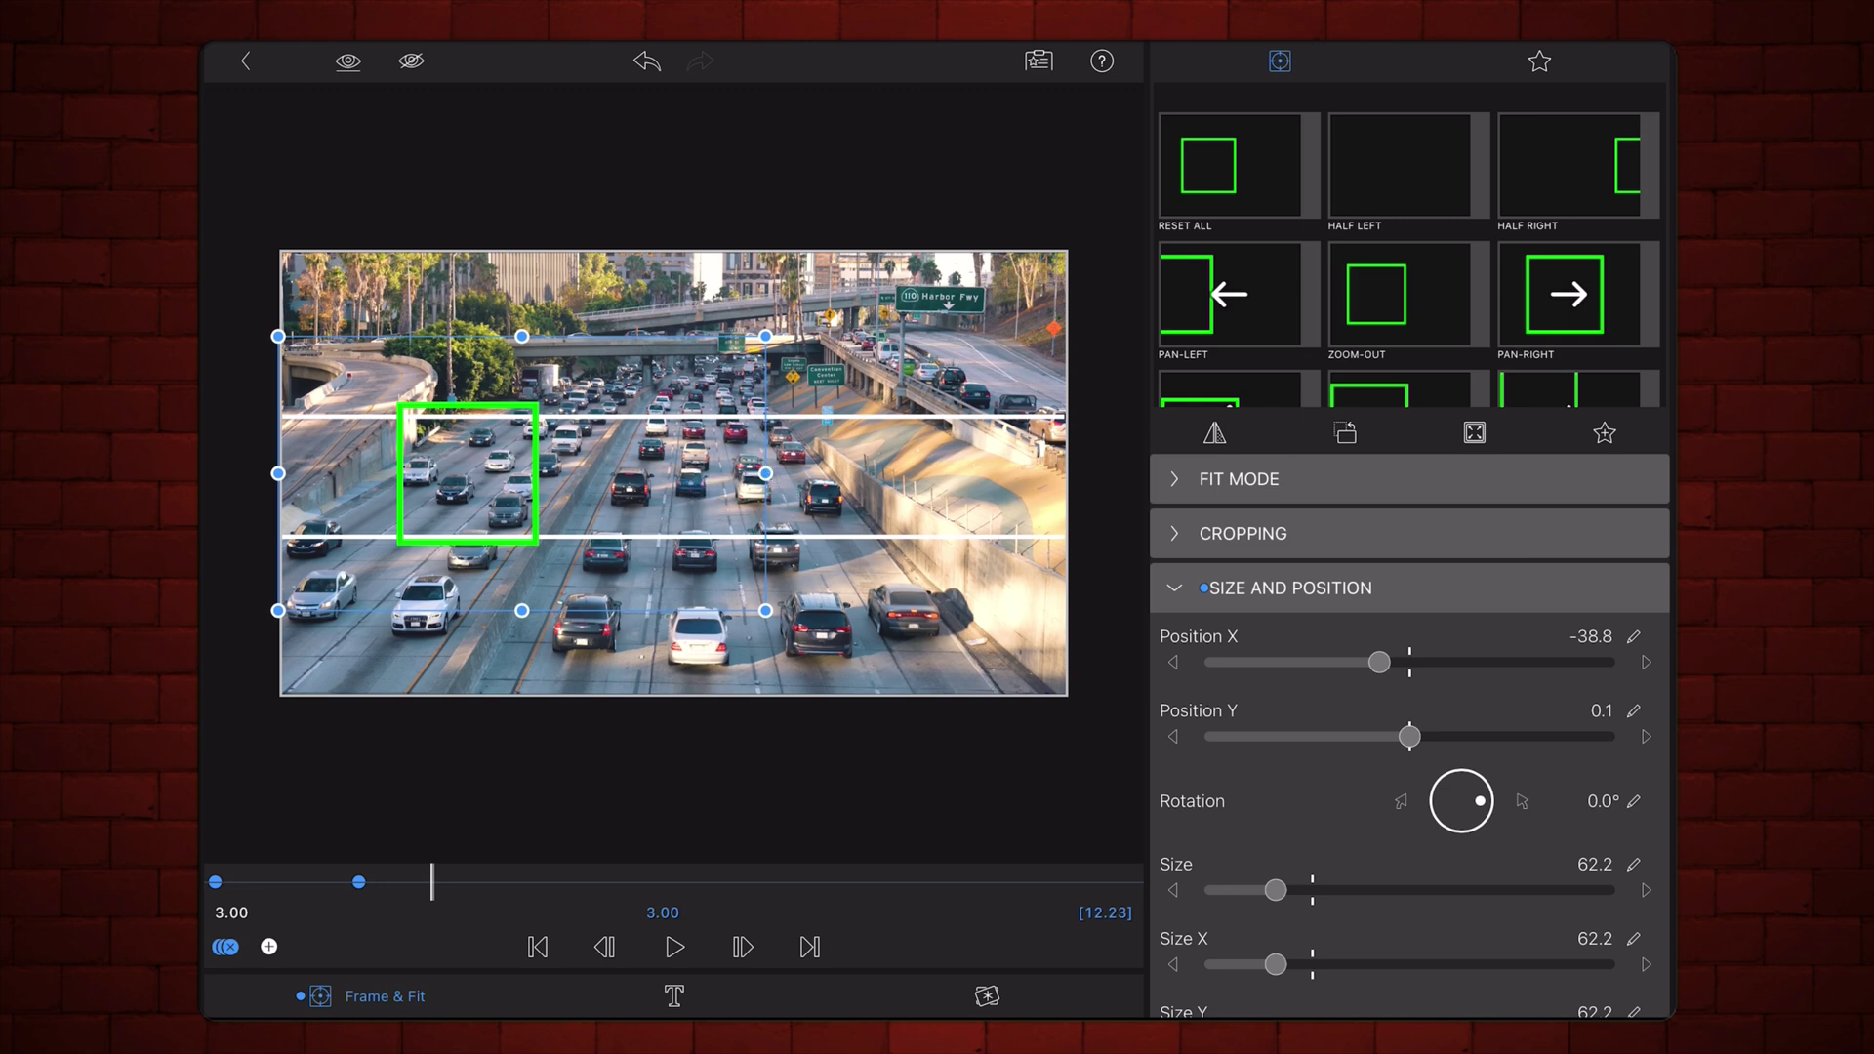
mouse_move(616, 494)
left_mouse_down()
mouse_move(966, 505)
mouse_move(969, 523)
left_mouse_up()
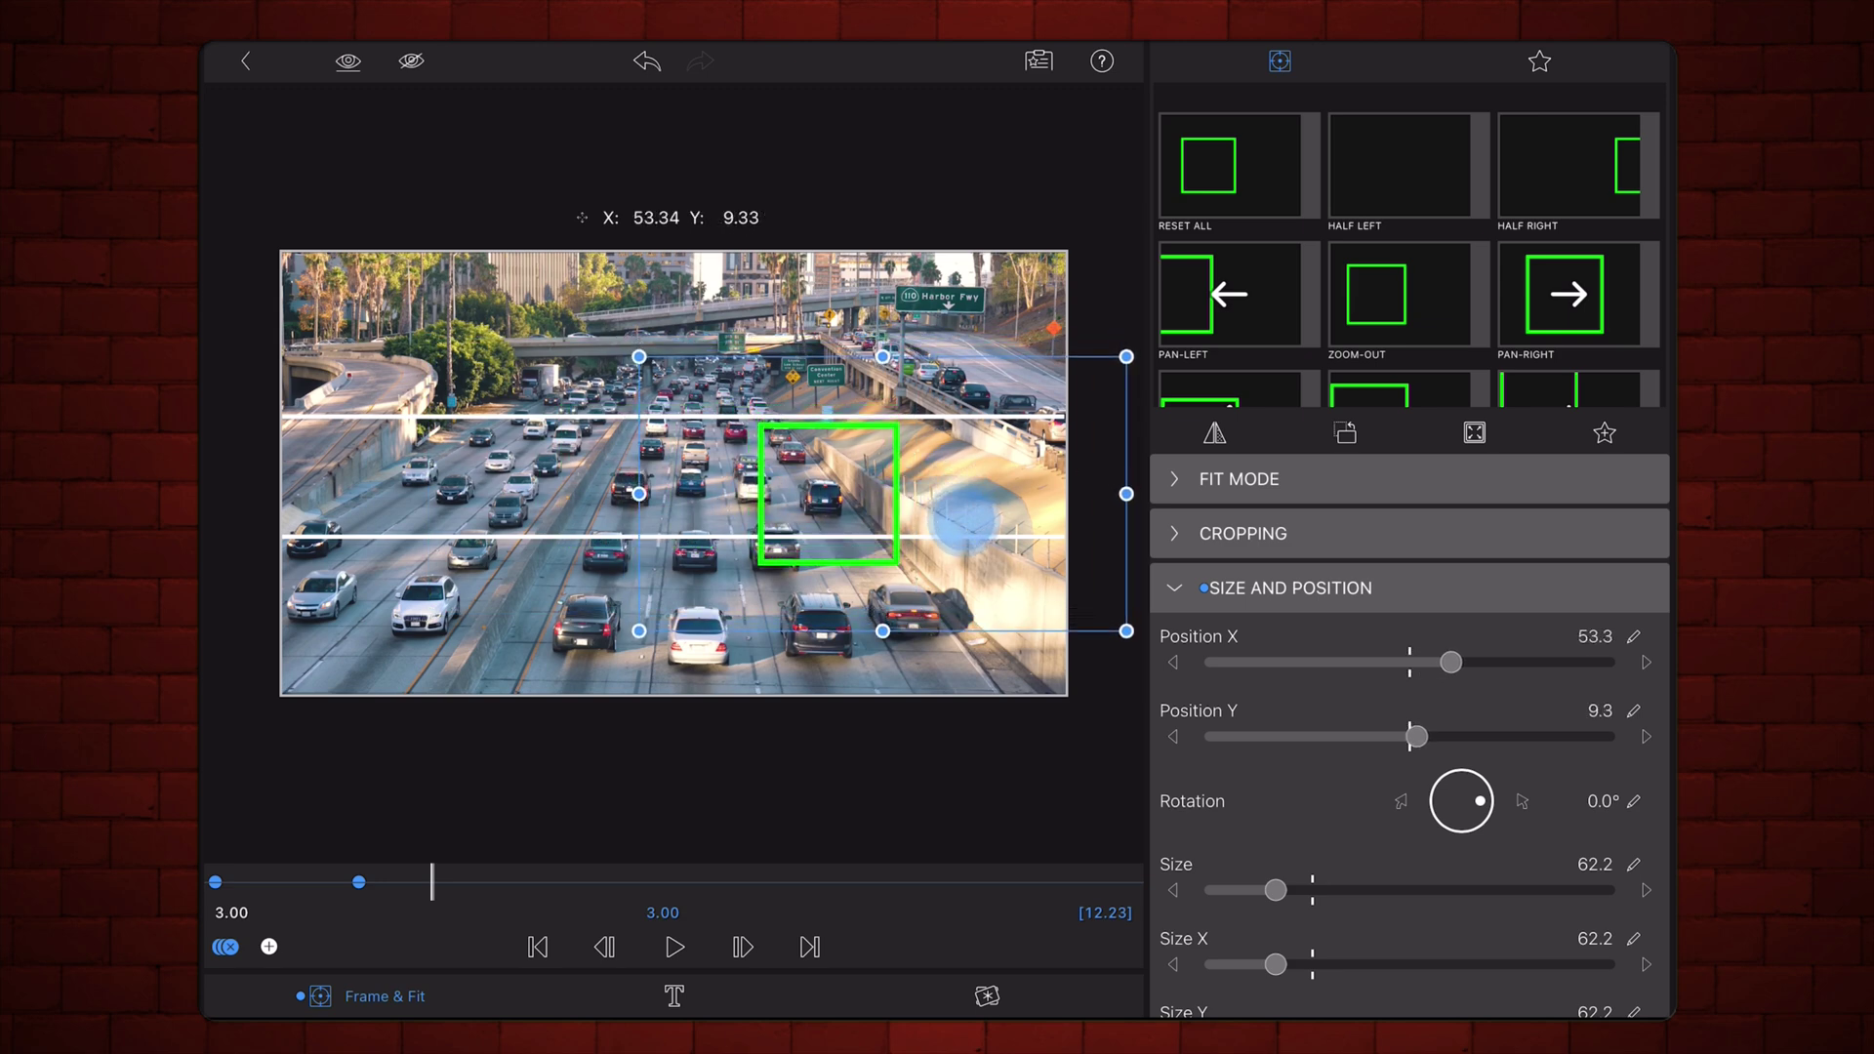
left_click_drag(963, 523, 964, 520)
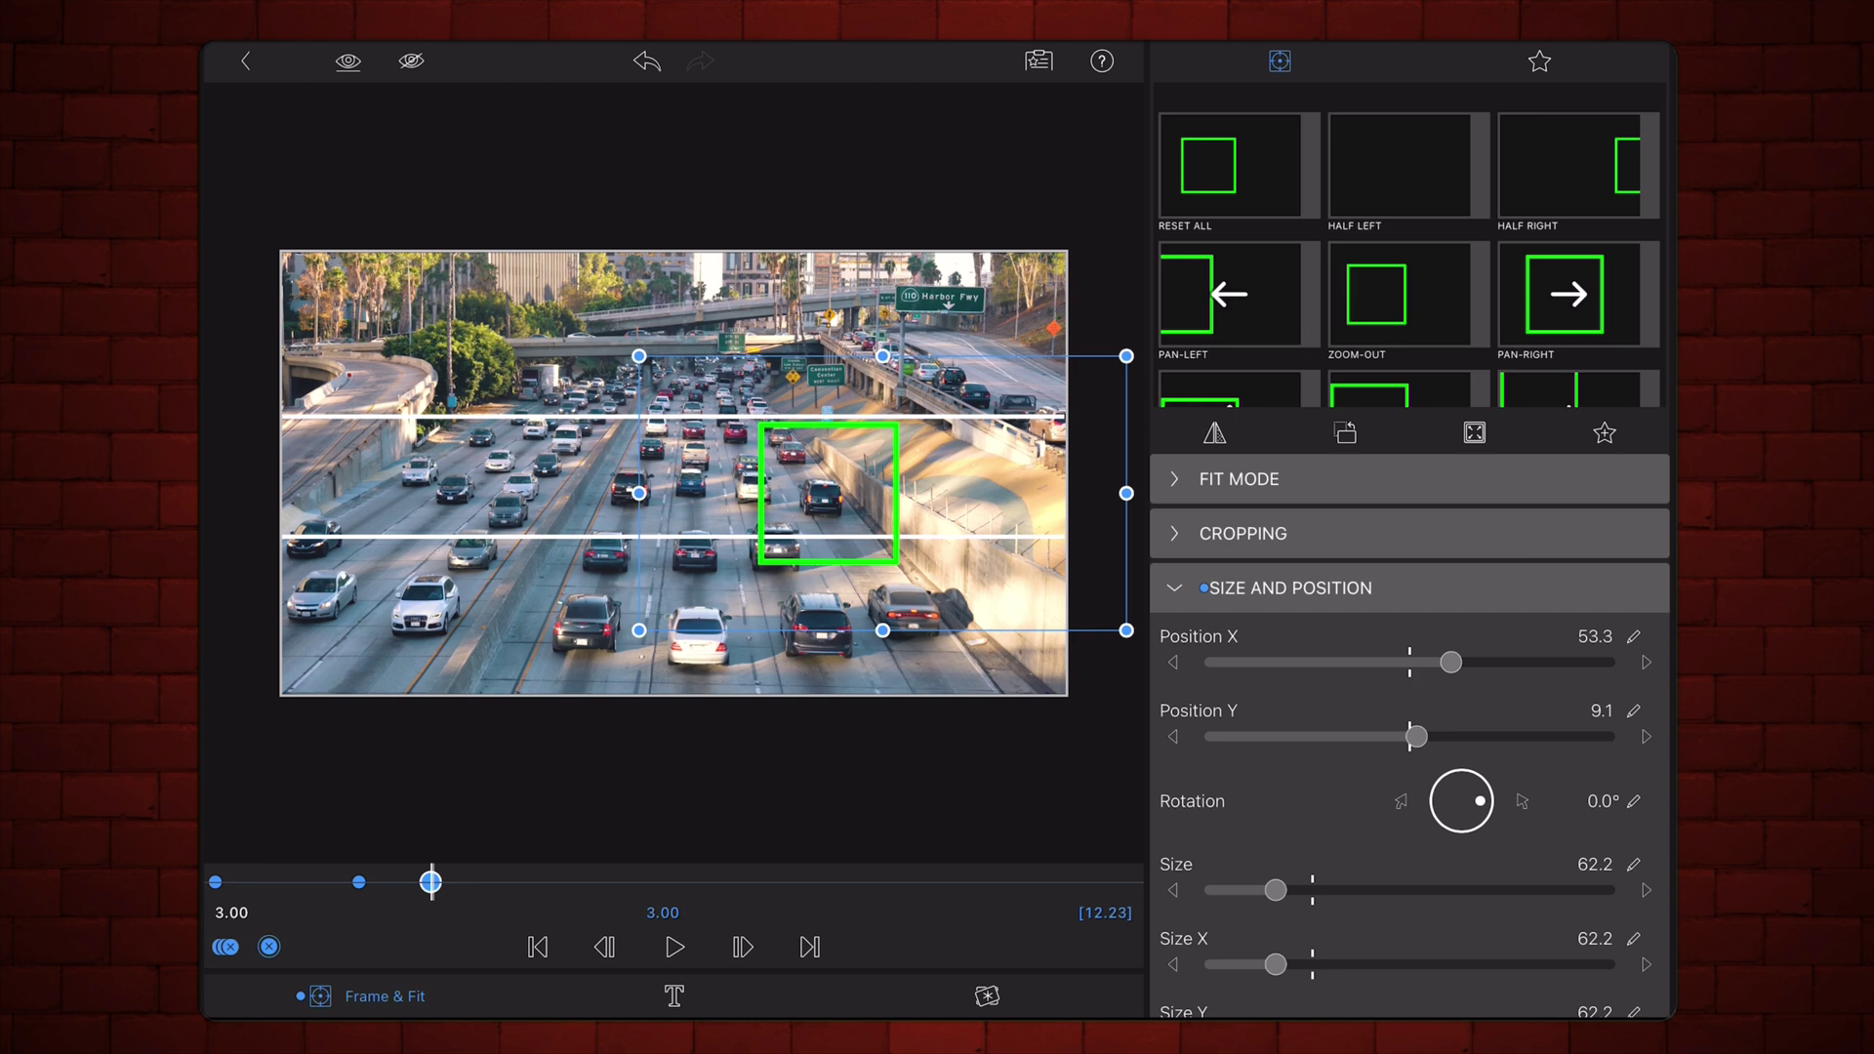
- At 5 seconds, nudge the square up and left, then play the animation from the start
left_click_drag(430, 881, 576, 922)
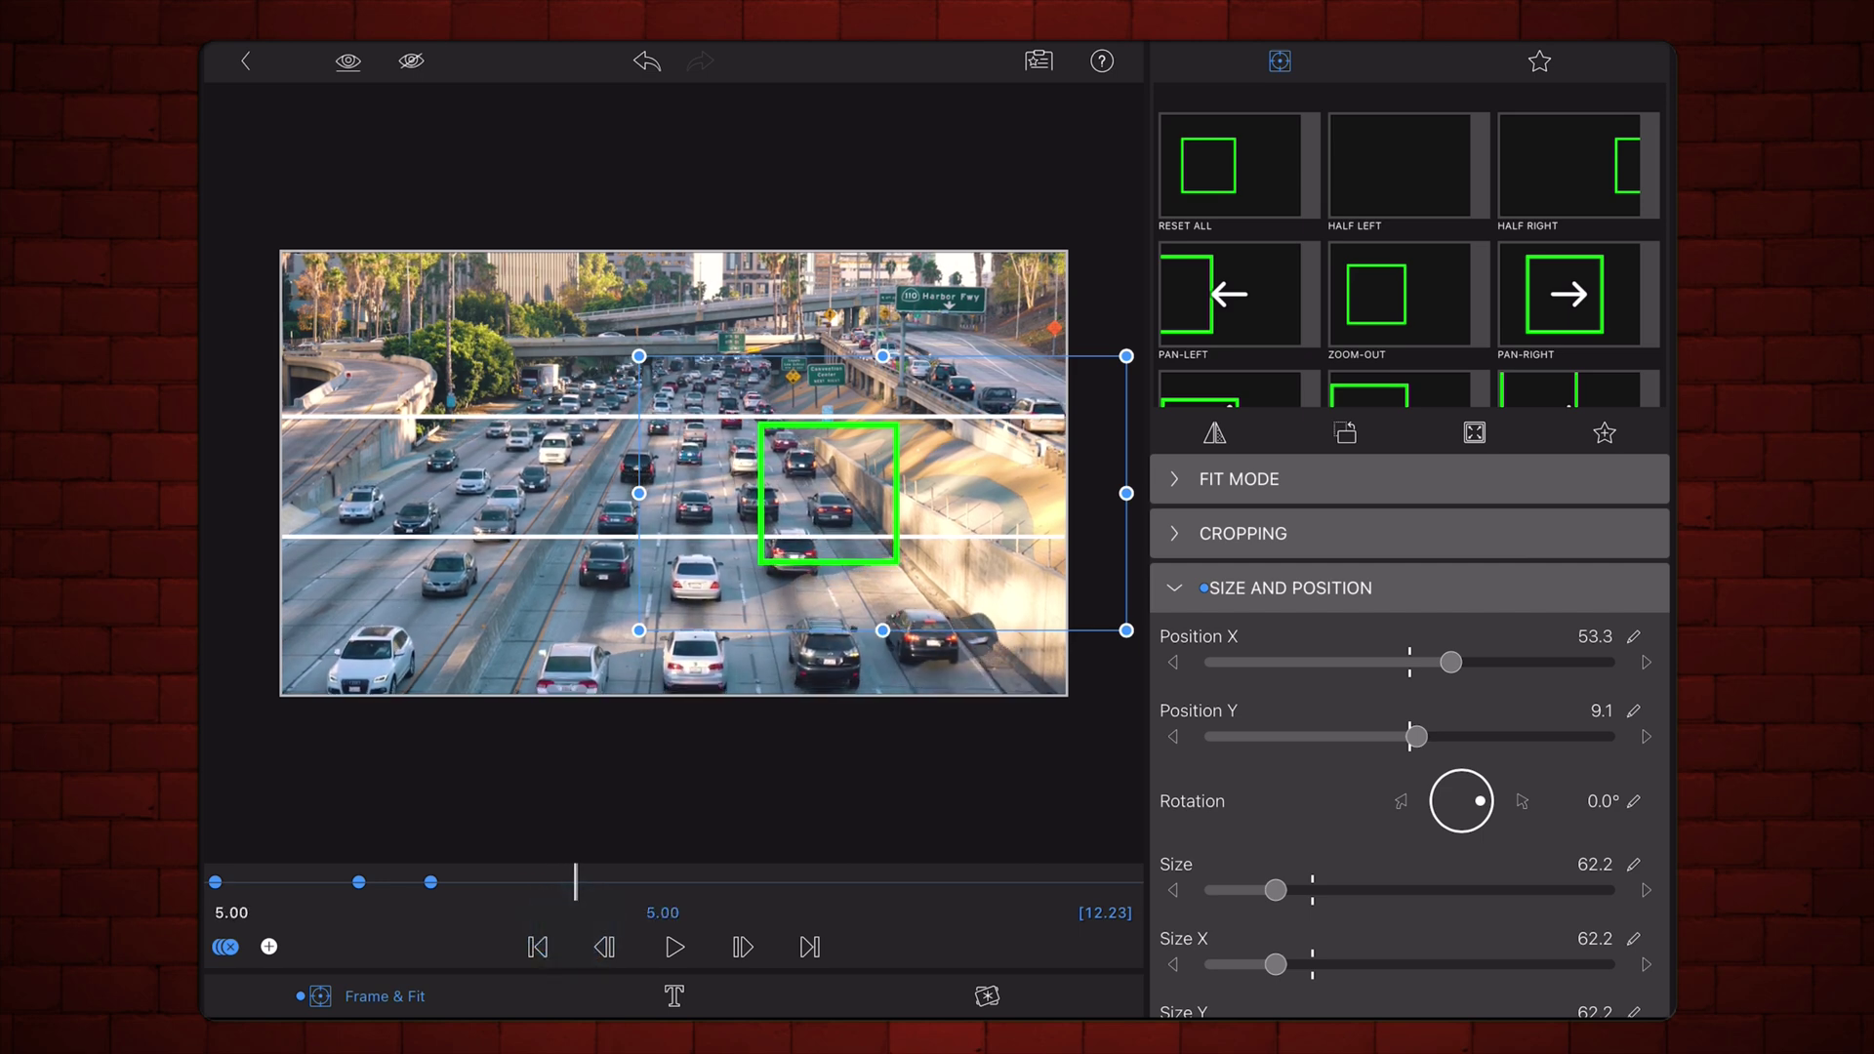
left_click_drag(828, 493, 806, 461)
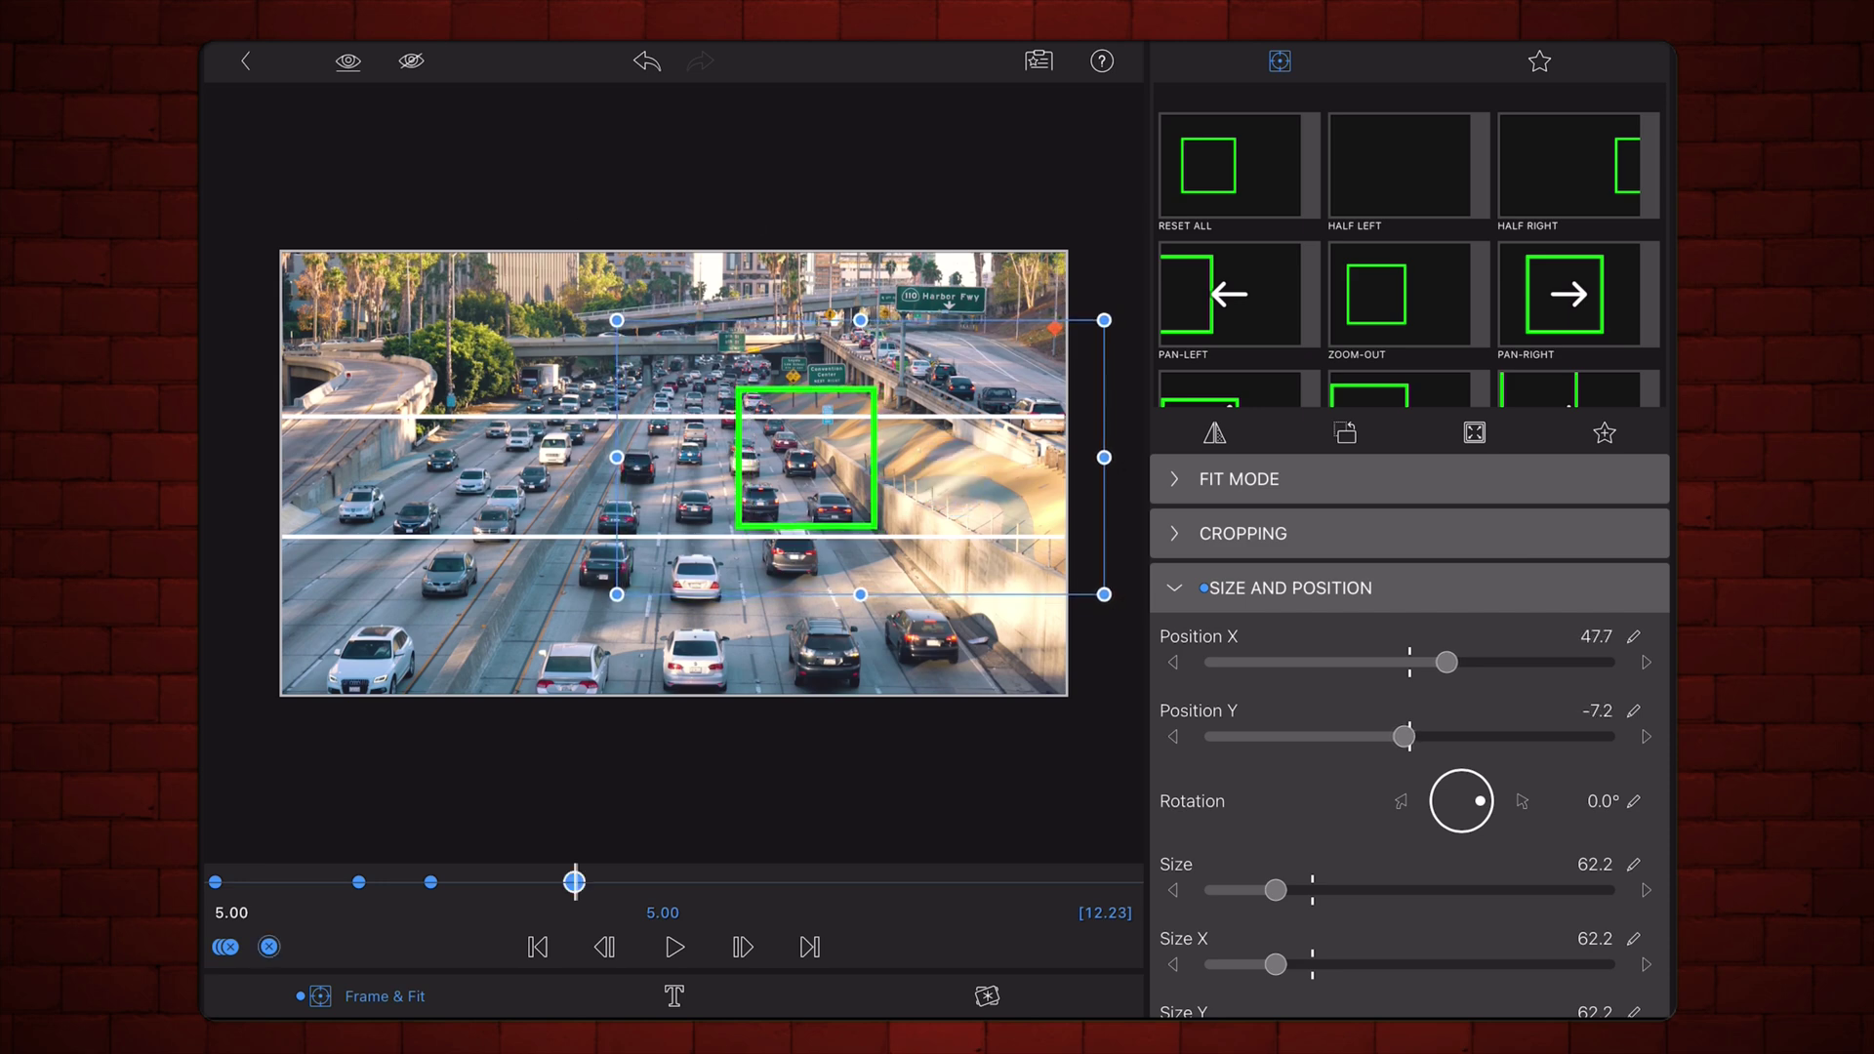
left_click_drag(574, 883, 216, 882)
key("space")
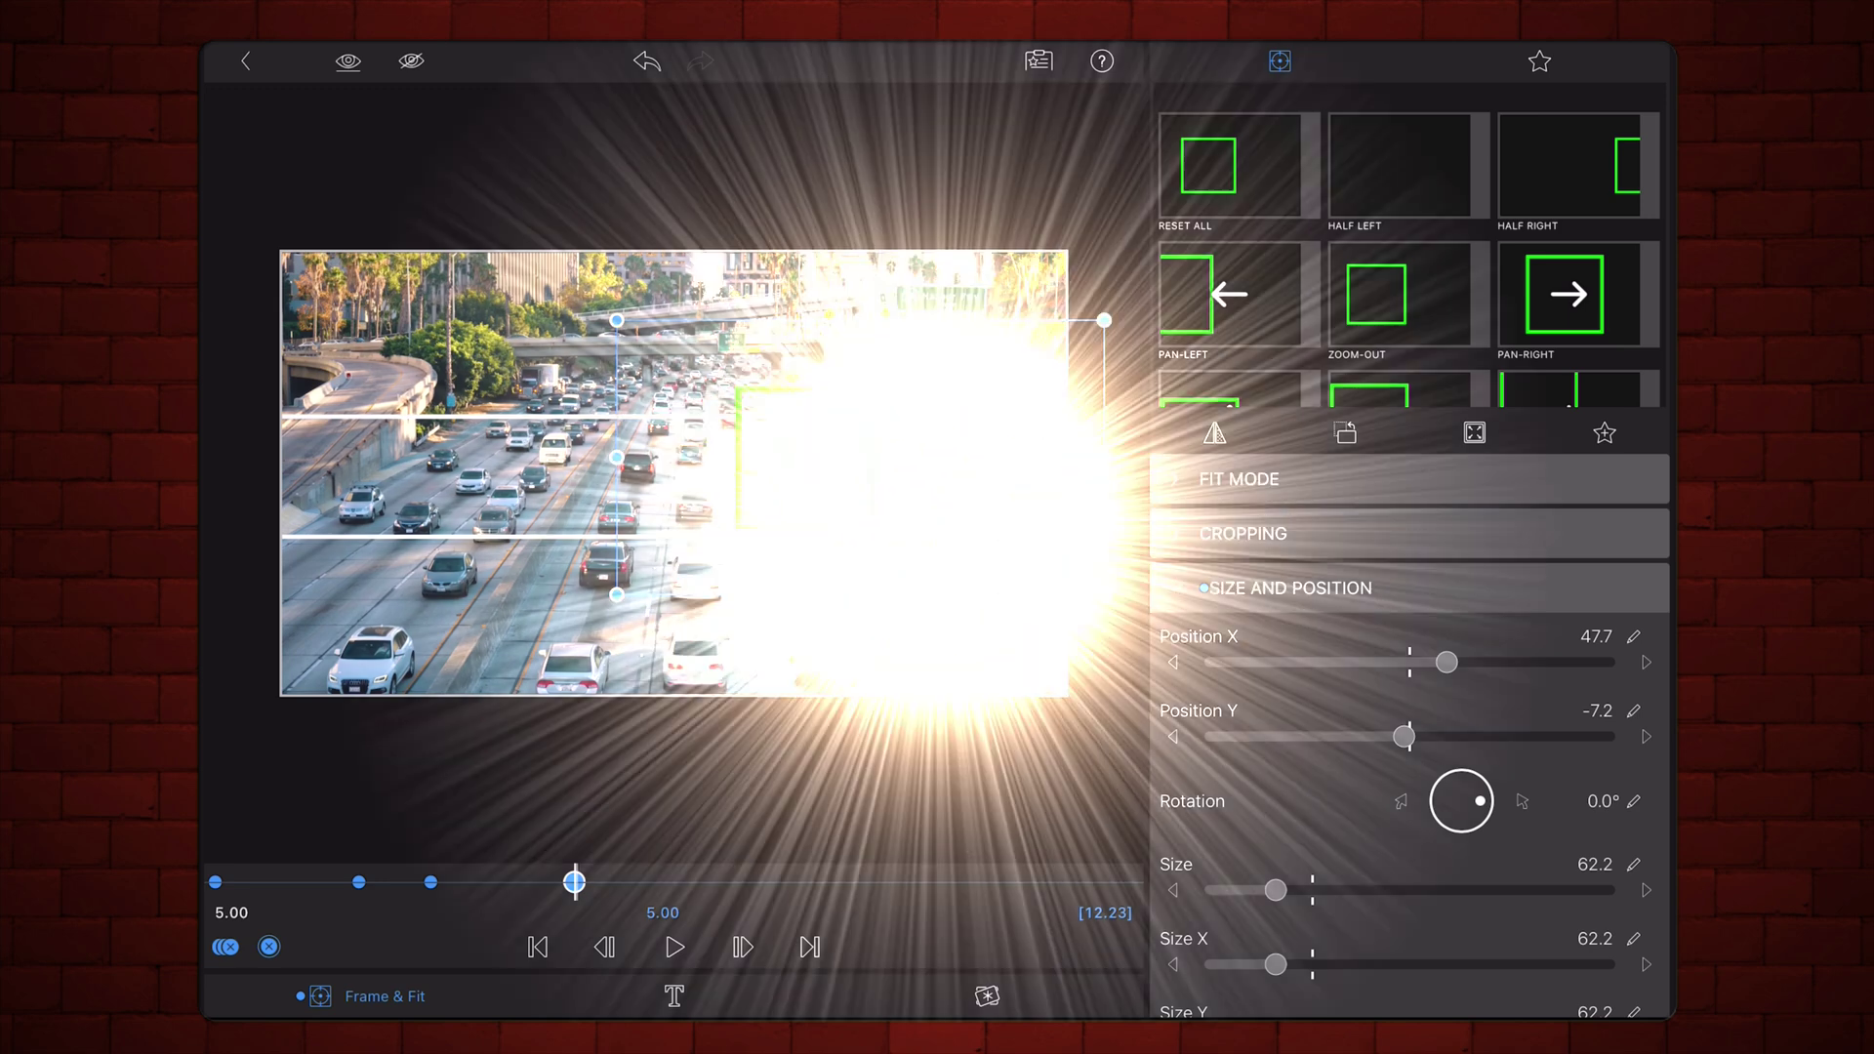
- Play the project to preview the animated green square
key("space")
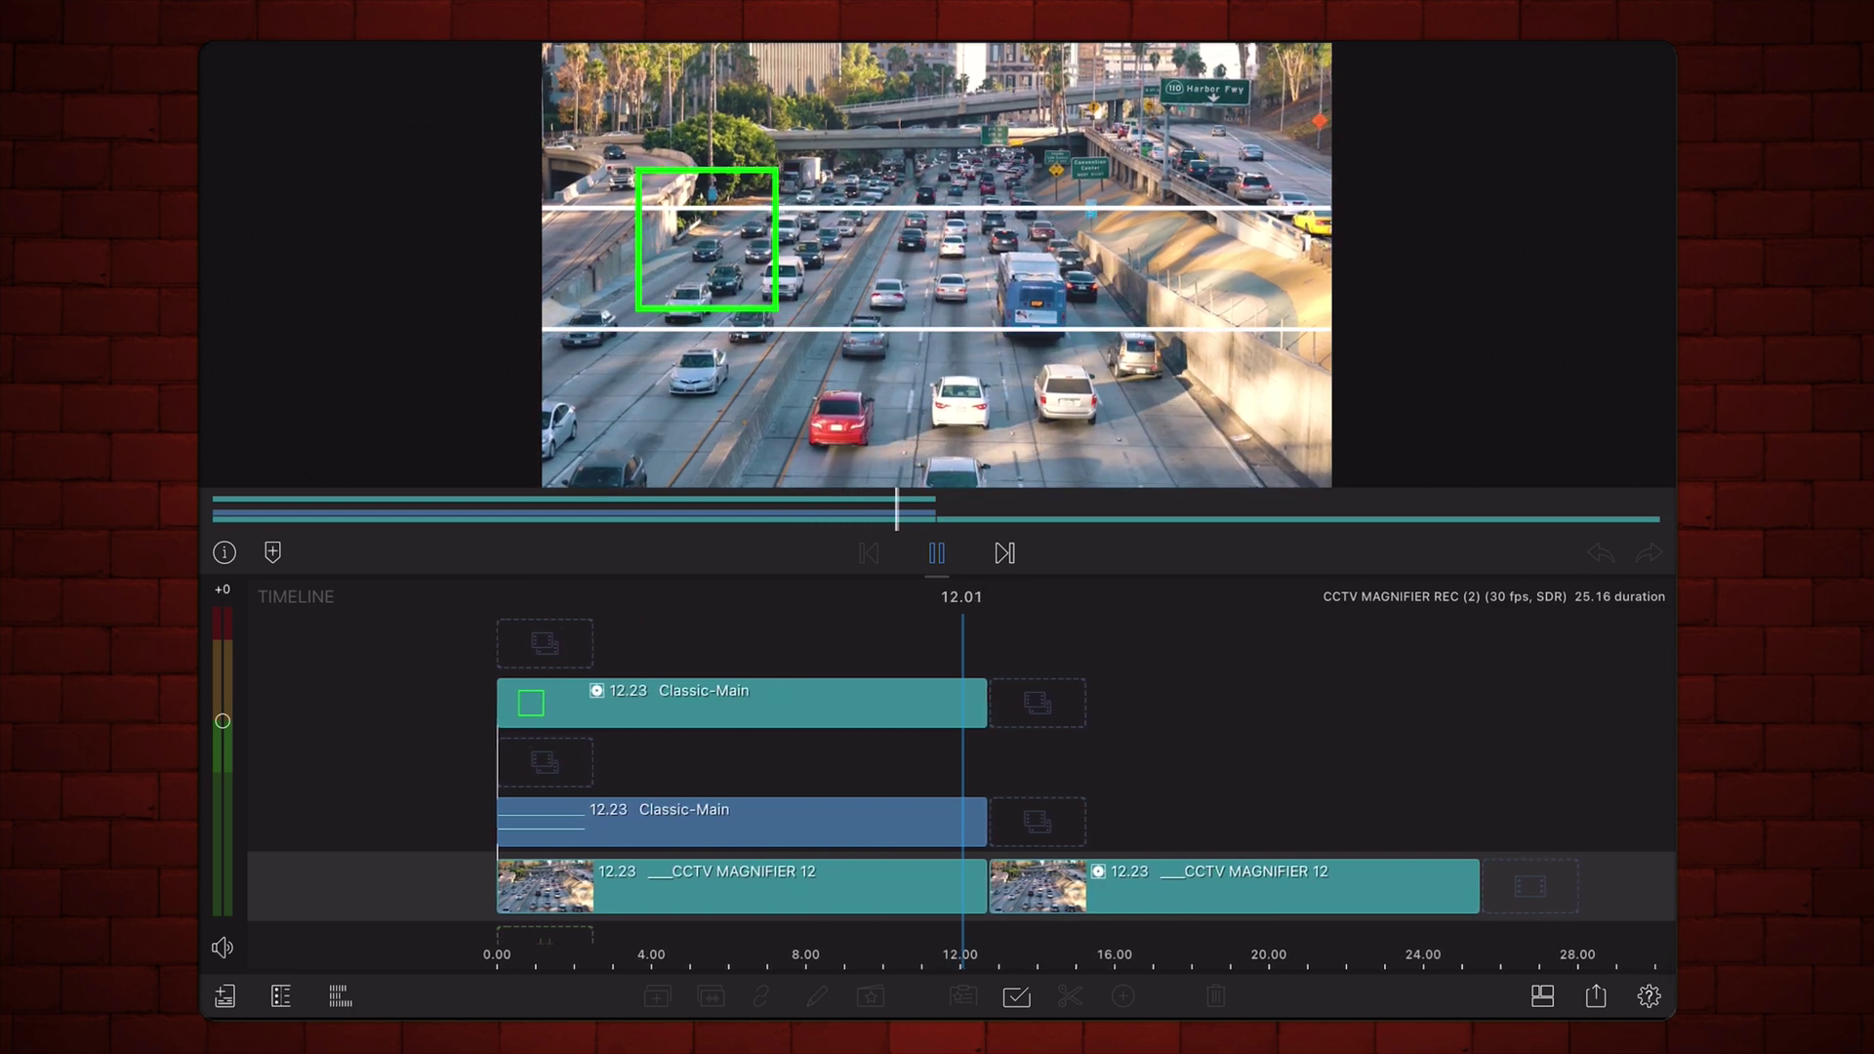
- Duplicate the green square clip and place the copy at 12.23 above the second traffic clip
key("space")
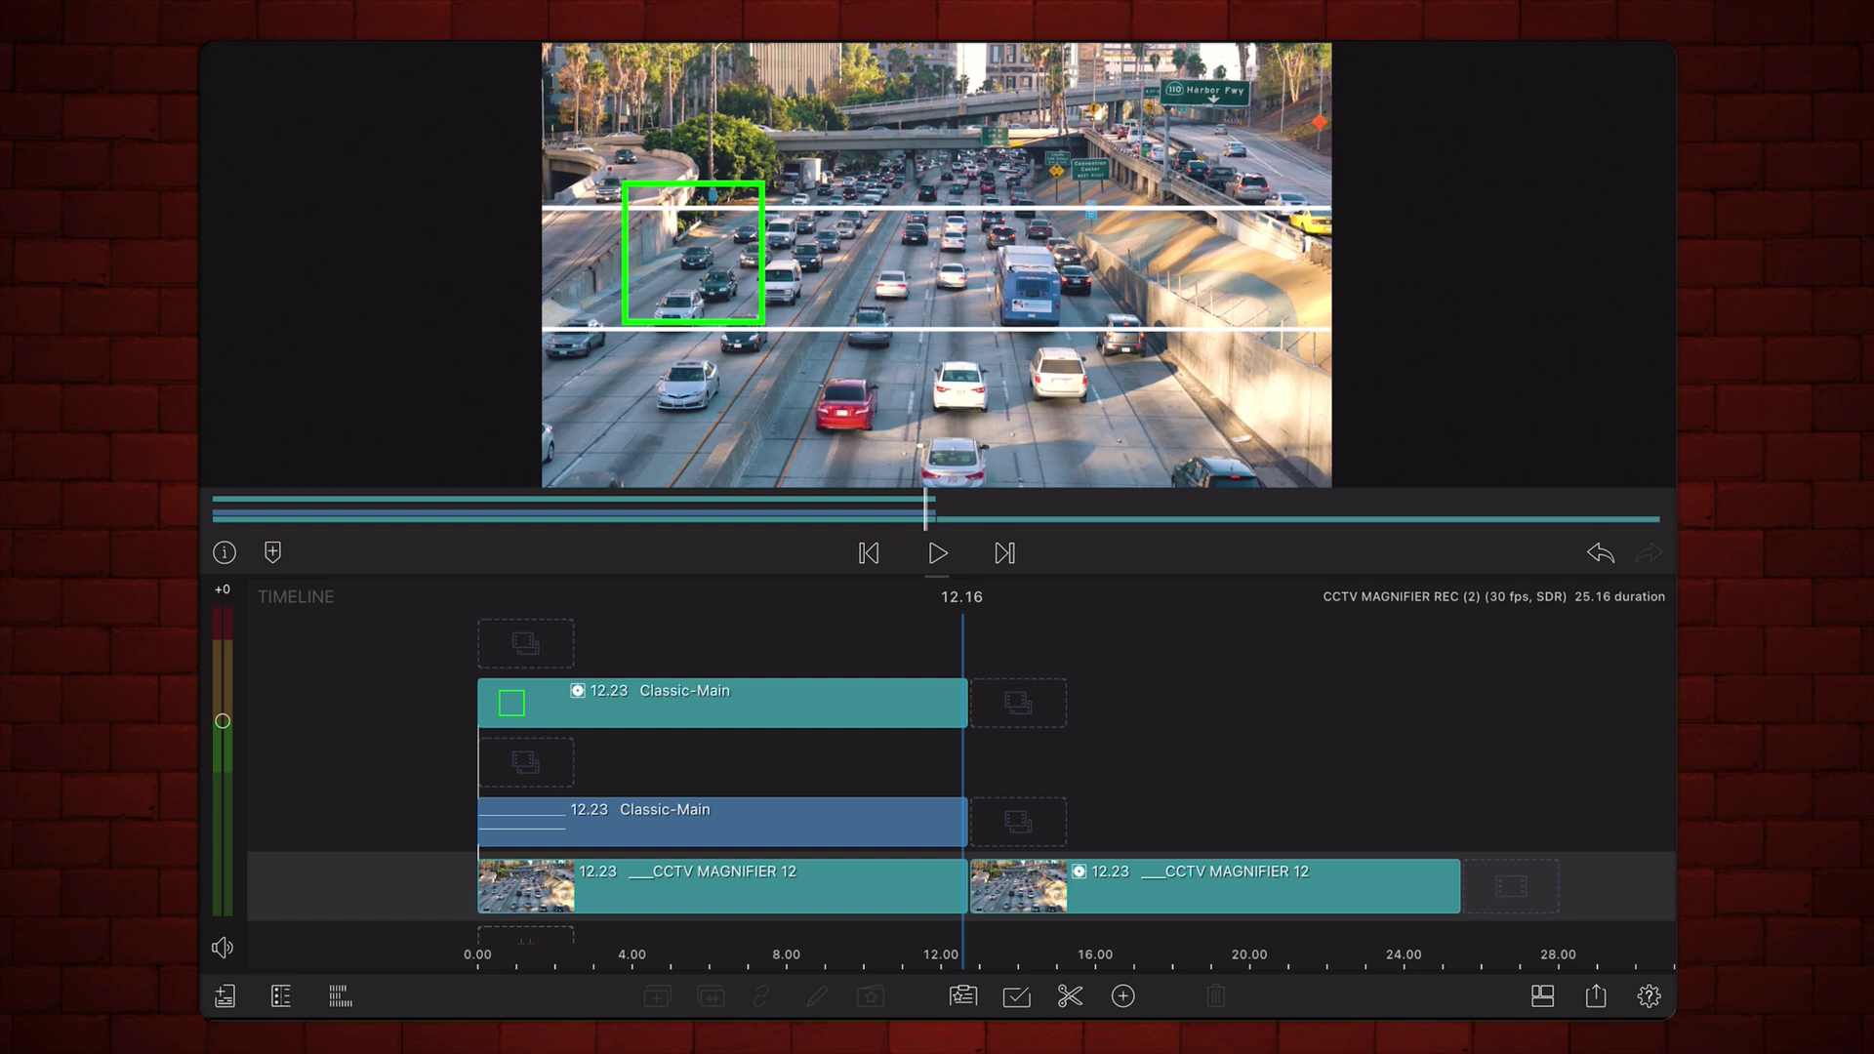
left_click(732, 702)
left_click(658, 997)
left_click_drag(592, 701, 1090, 873)
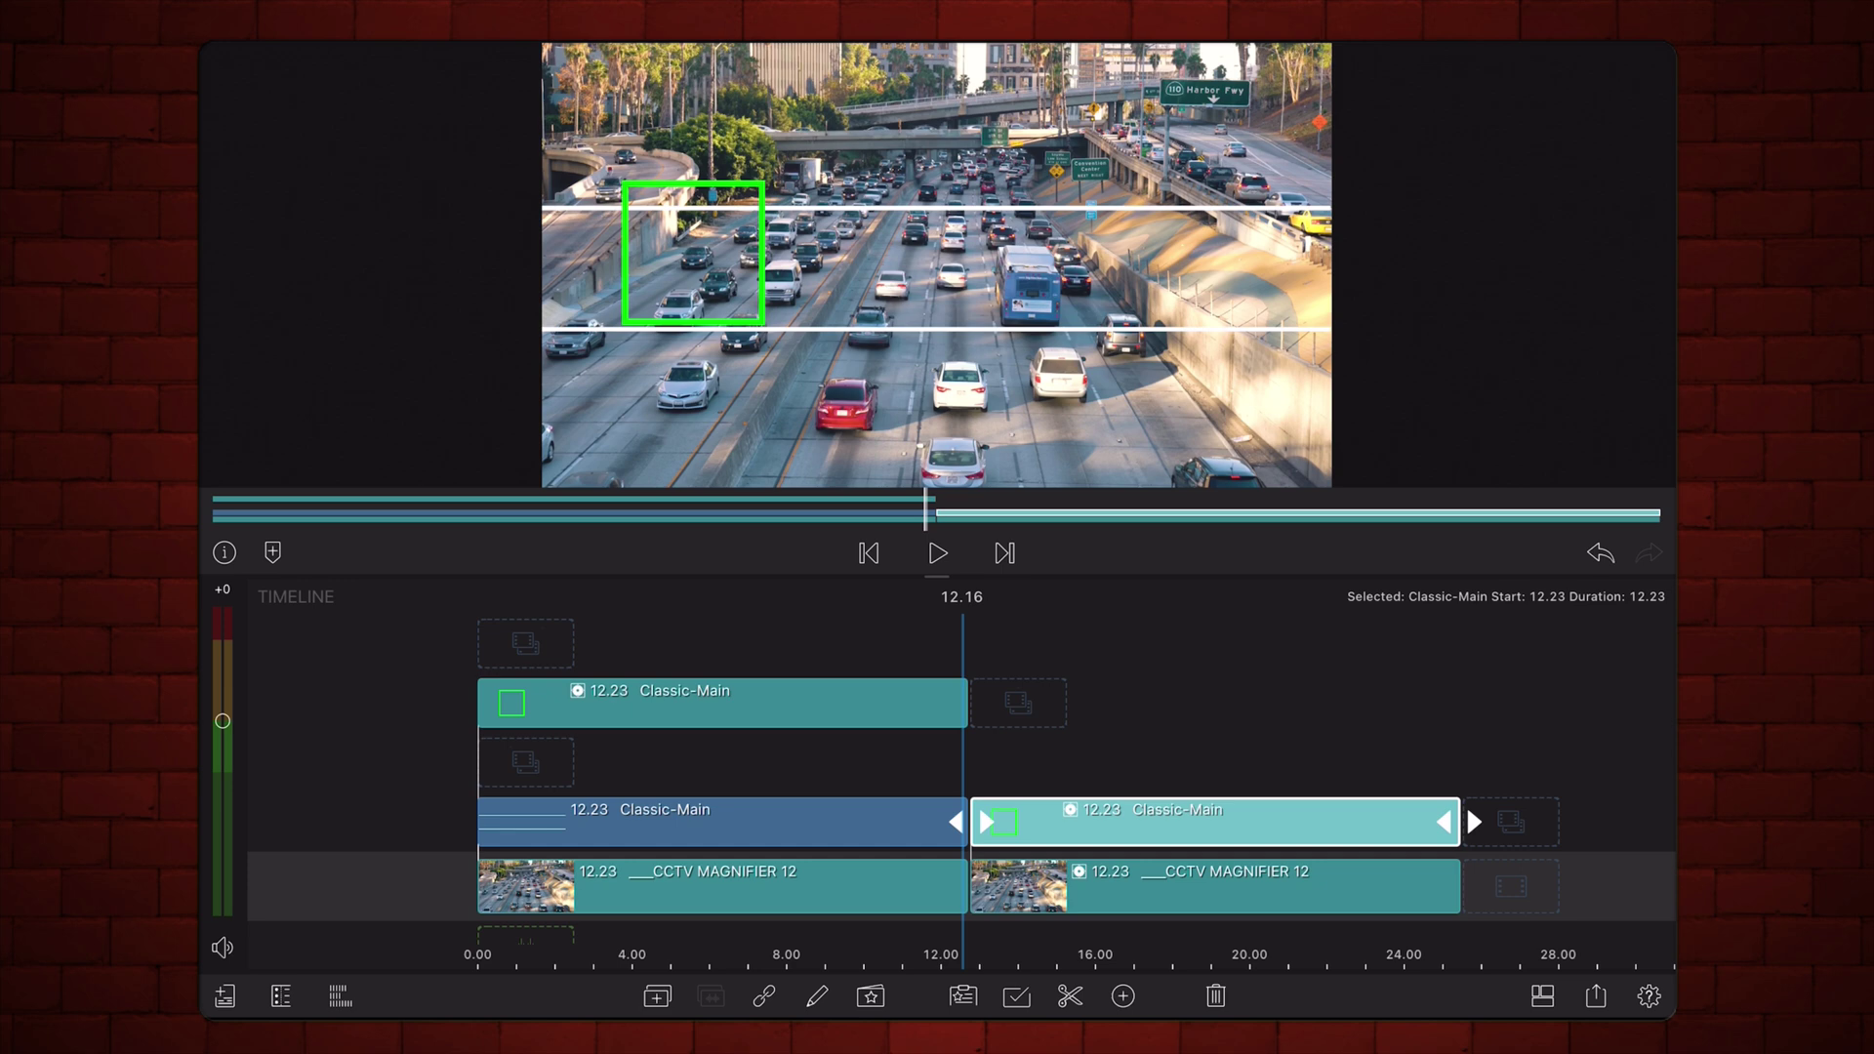
left_click_drag(1444, 739, 1423, 748)
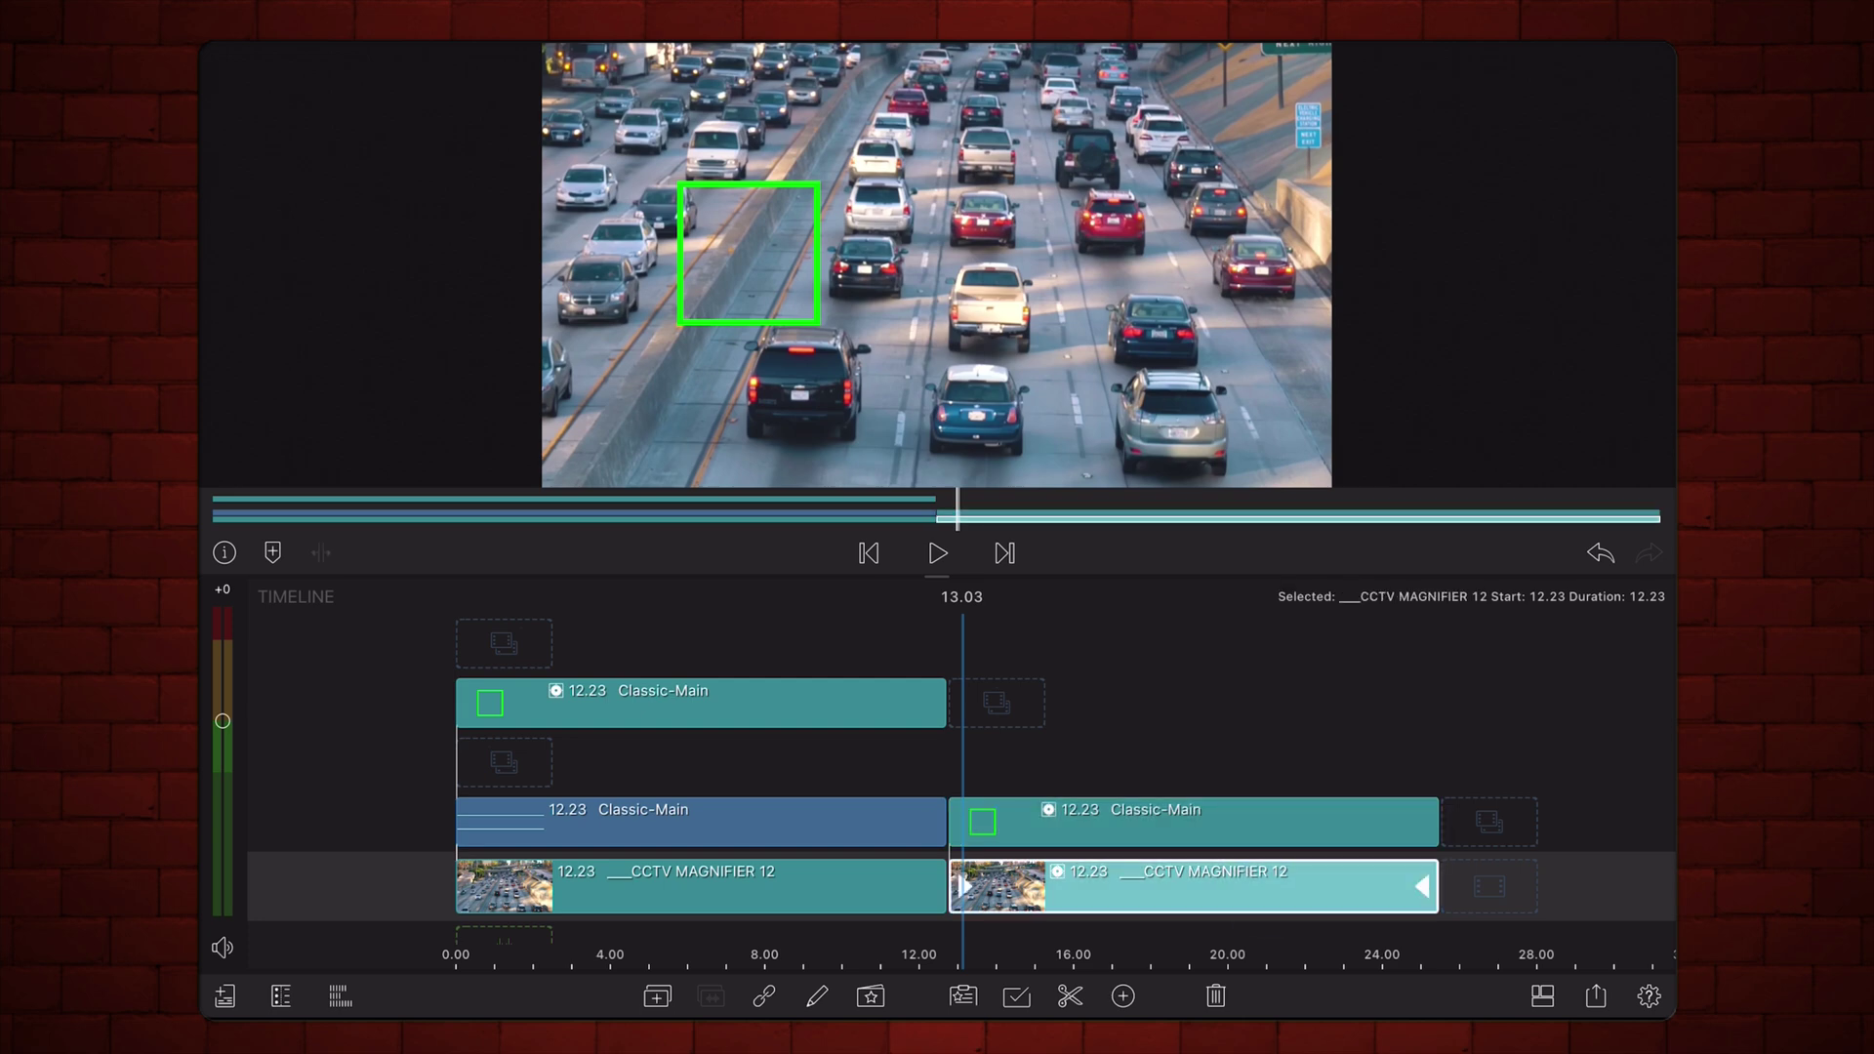
- Position the zoomed footage under the square and keyframe it at the clip start
double_click(1268, 889)
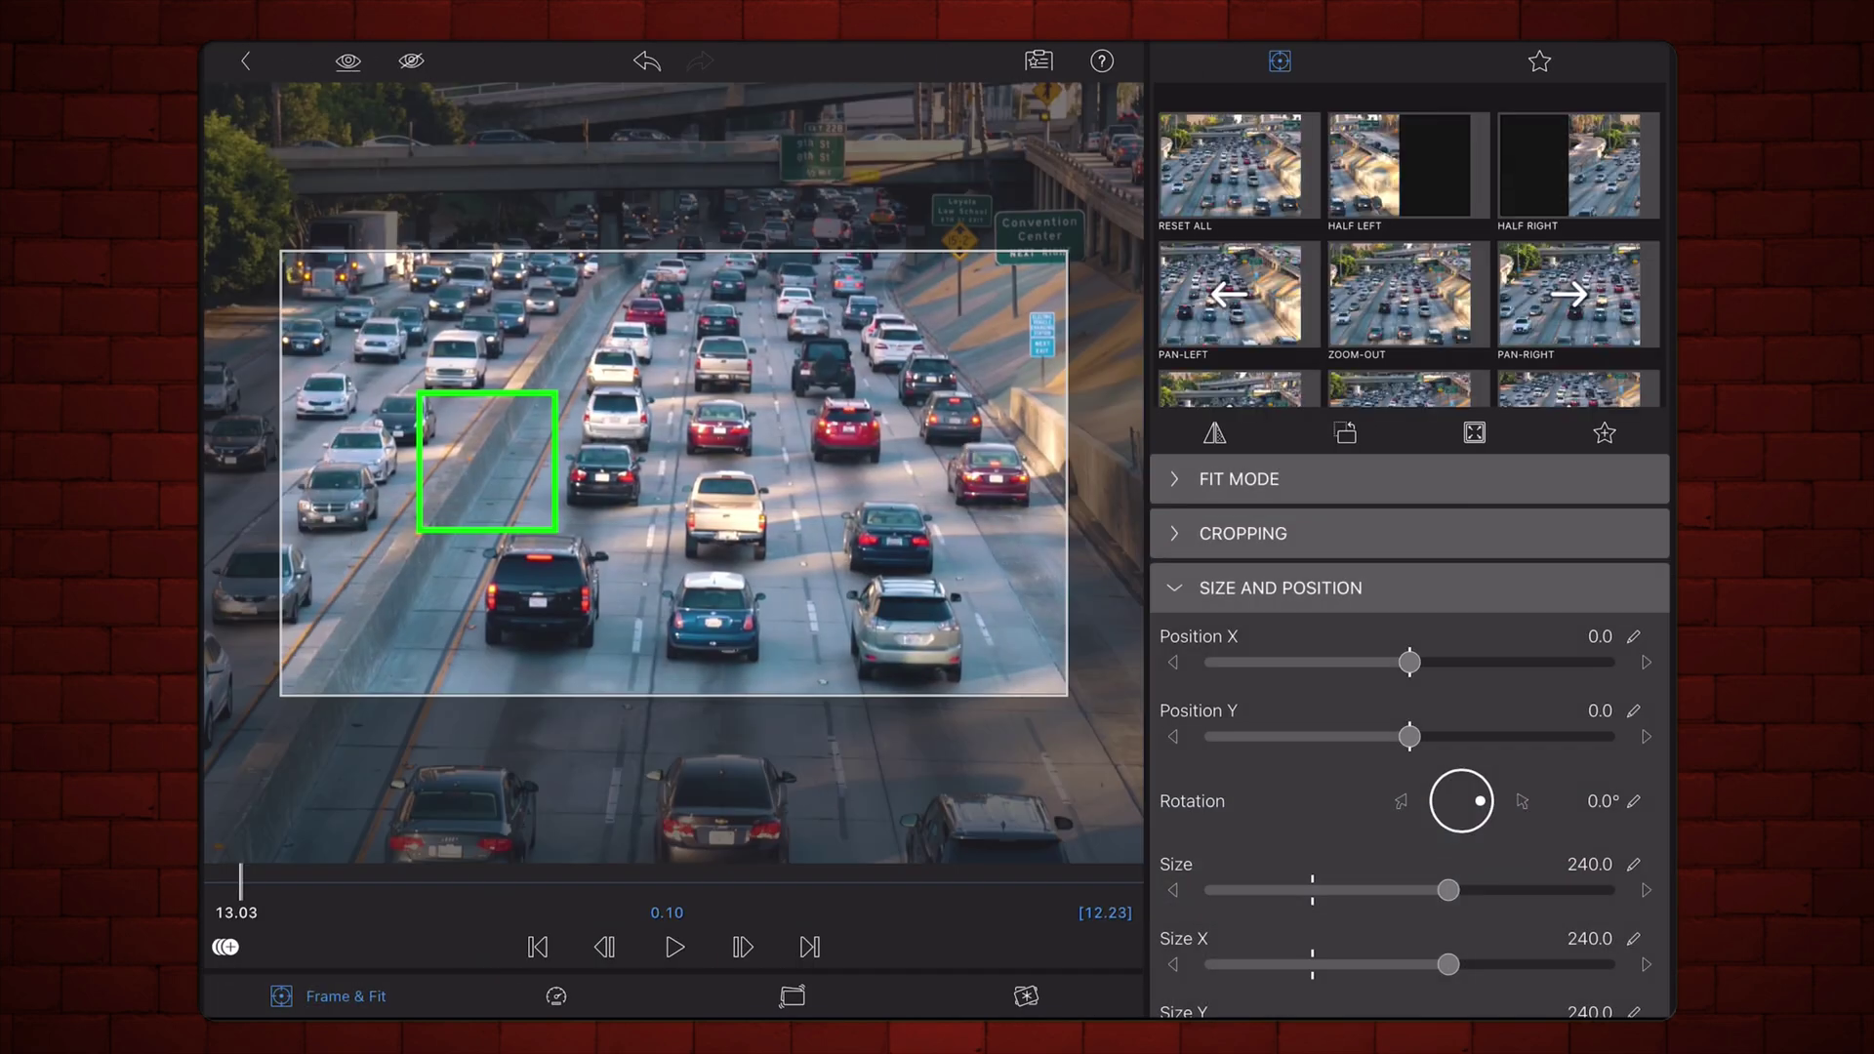
left_click(538, 948)
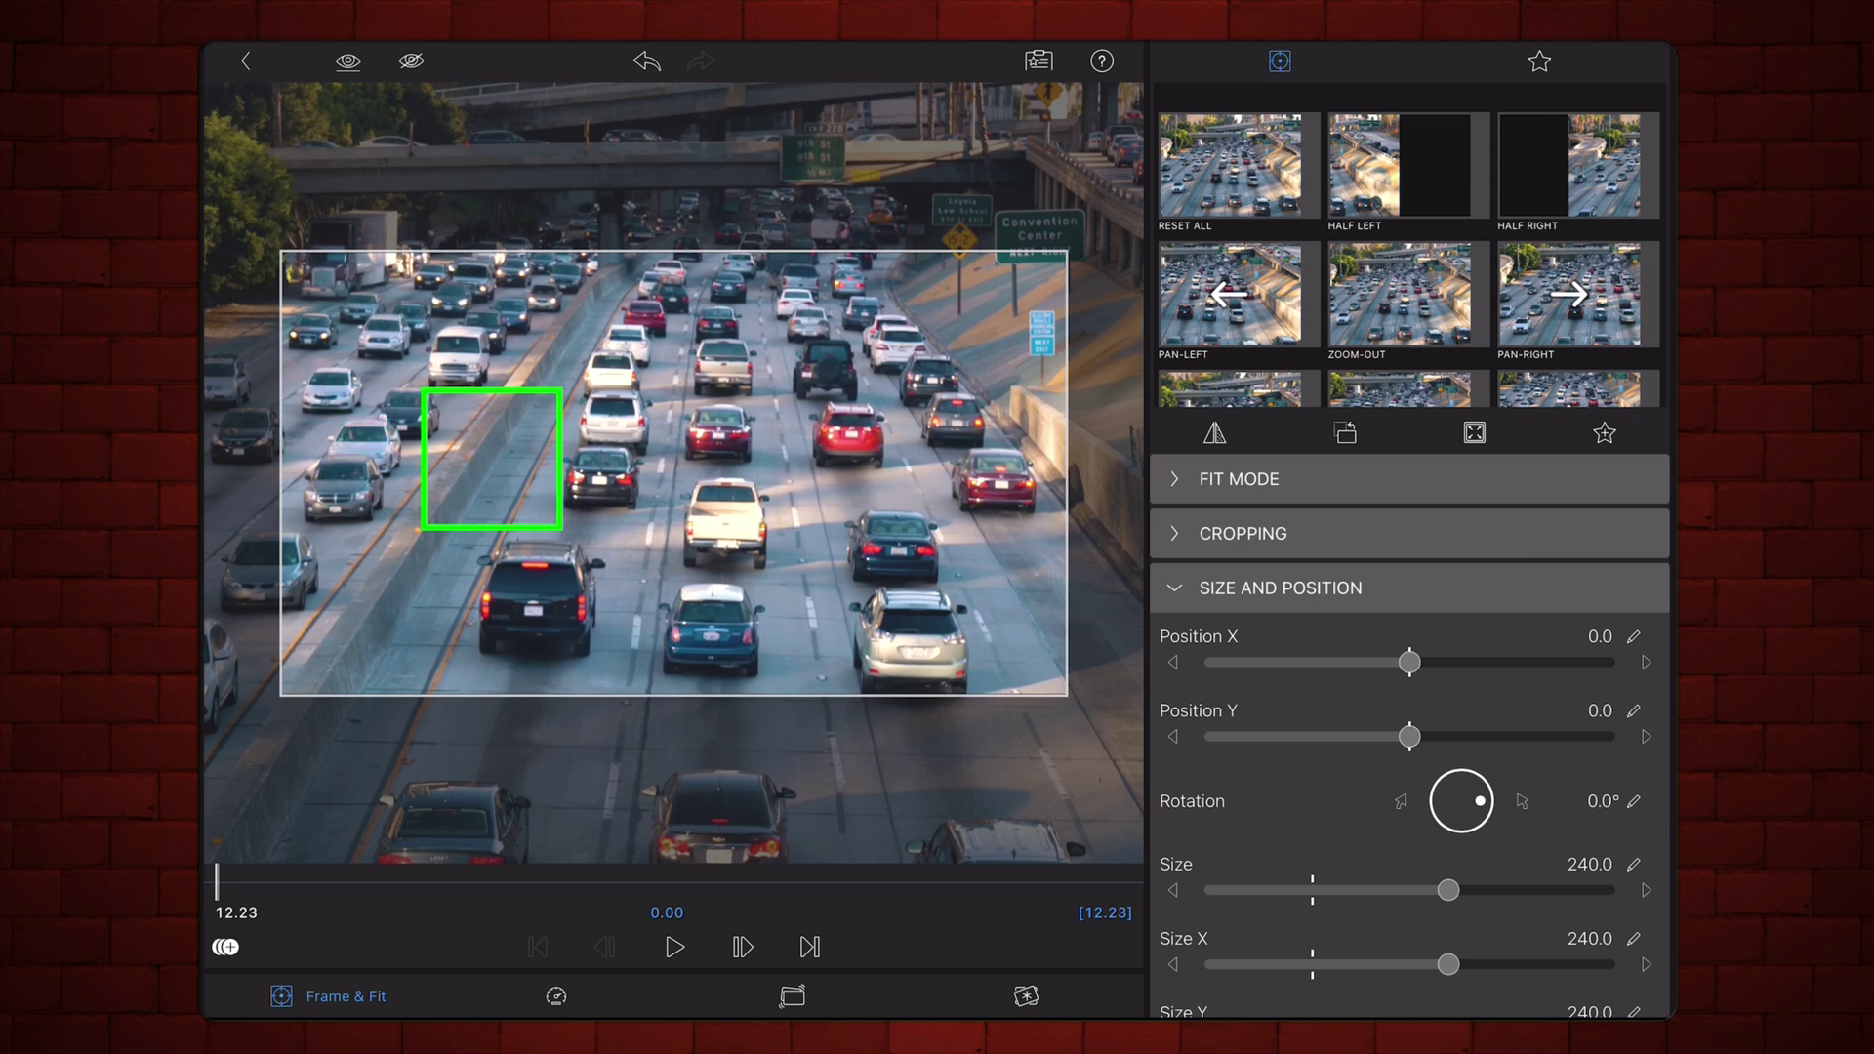
left_click_drag(675, 469, 820, 483)
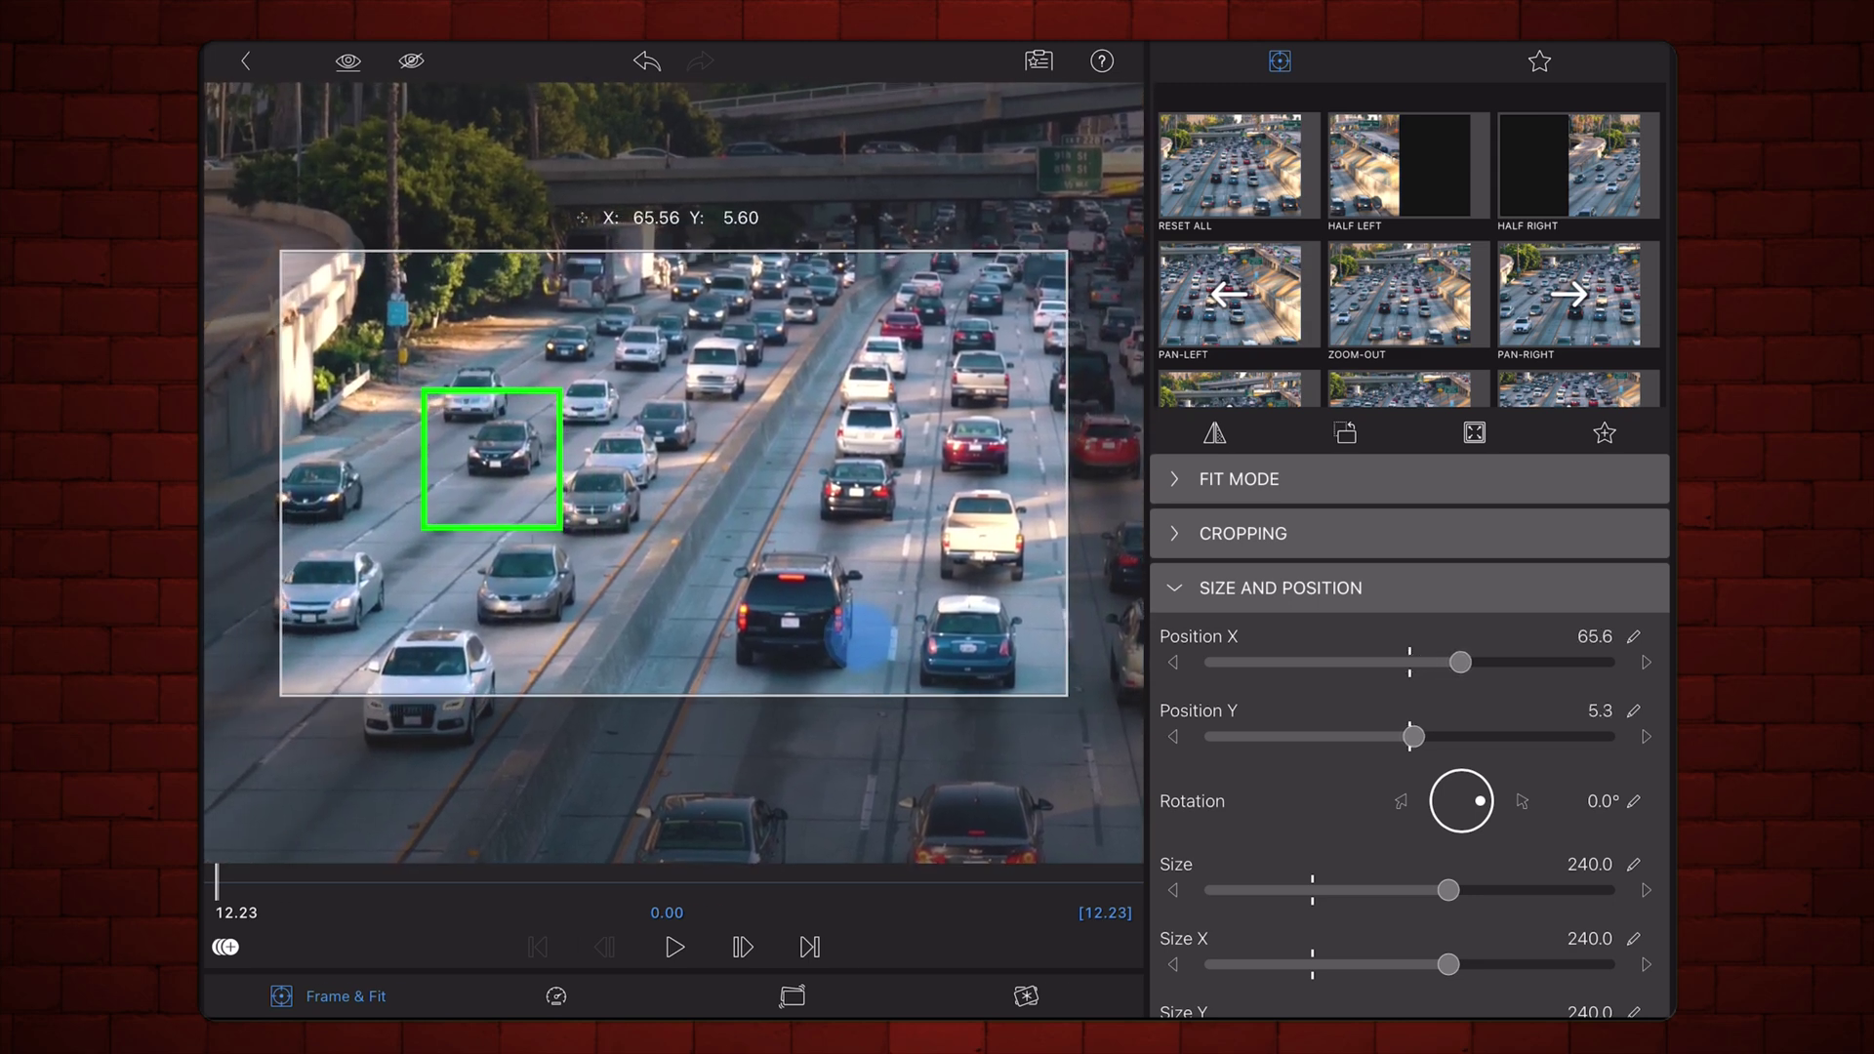
left_click_drag(864, 636, 857, 657)
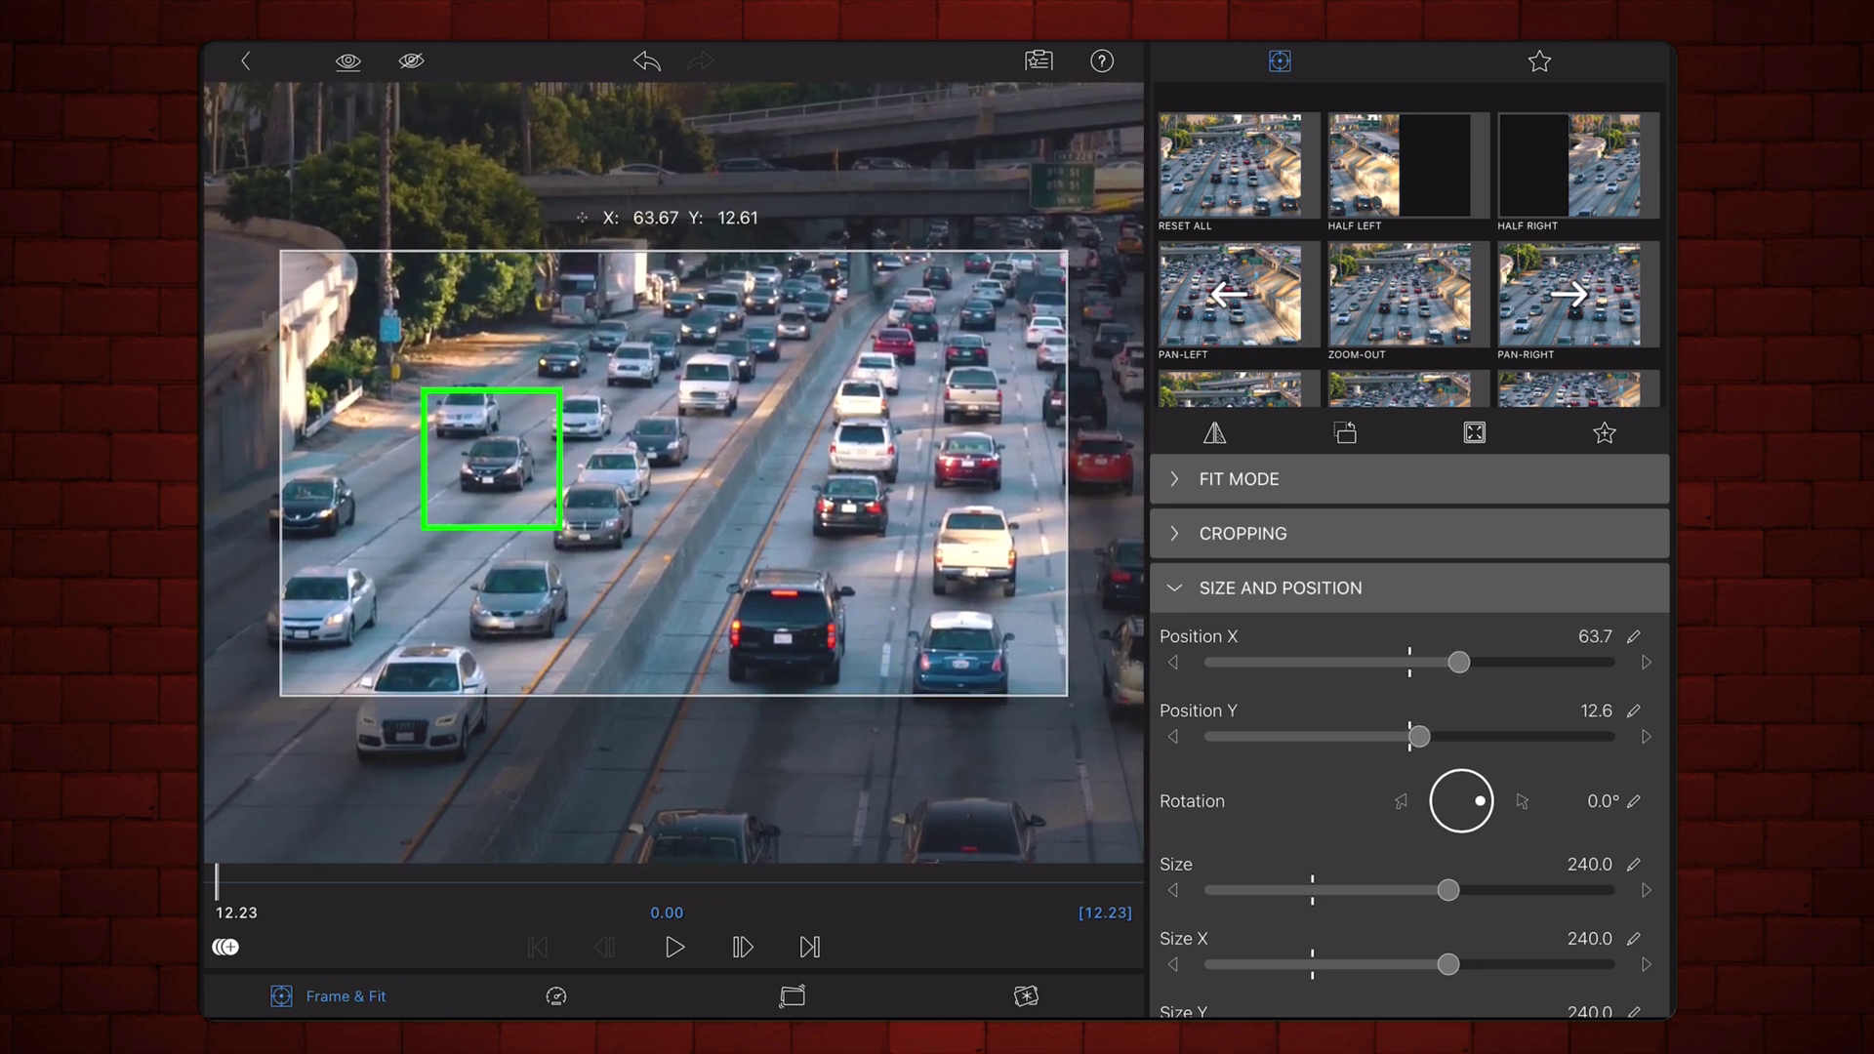
left_click(225, 946)
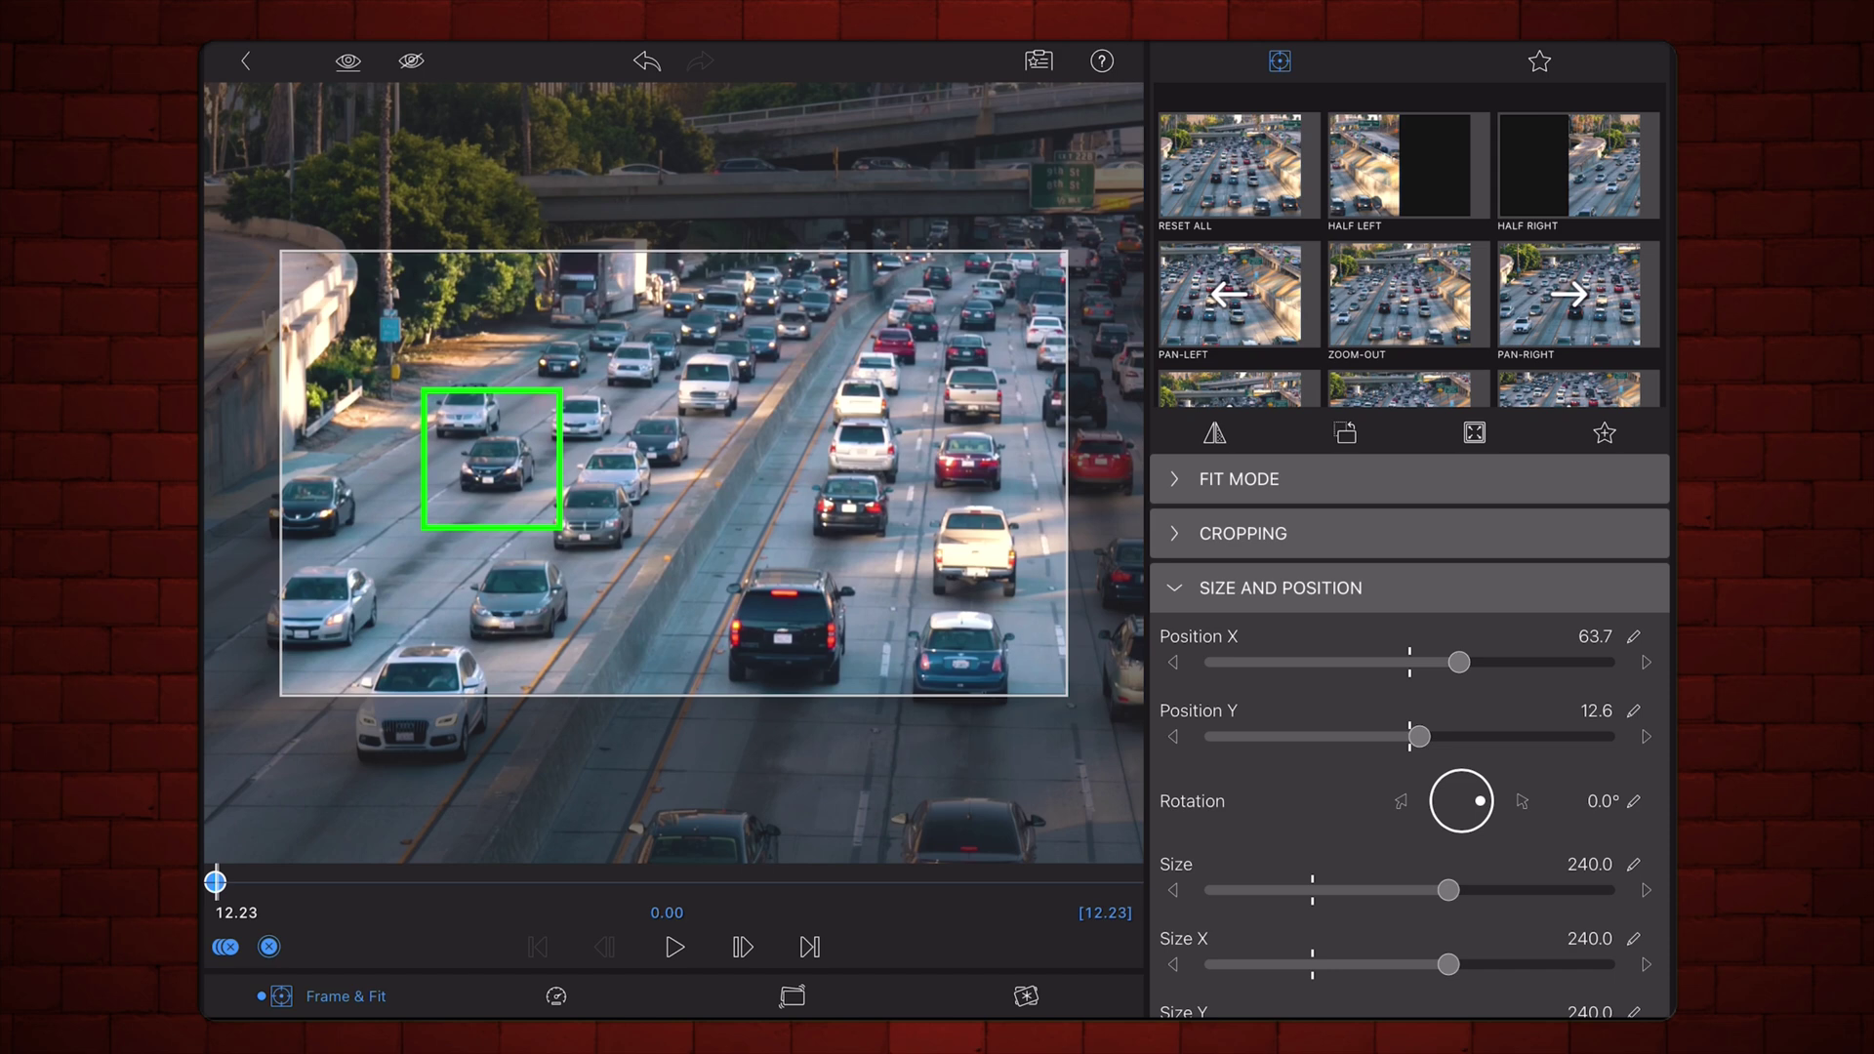
- At 2 seconds, shift the footage to X 71.2, Y -2.0 so the dark car stays framed
left_click_drag(214, 880, 361, 880)
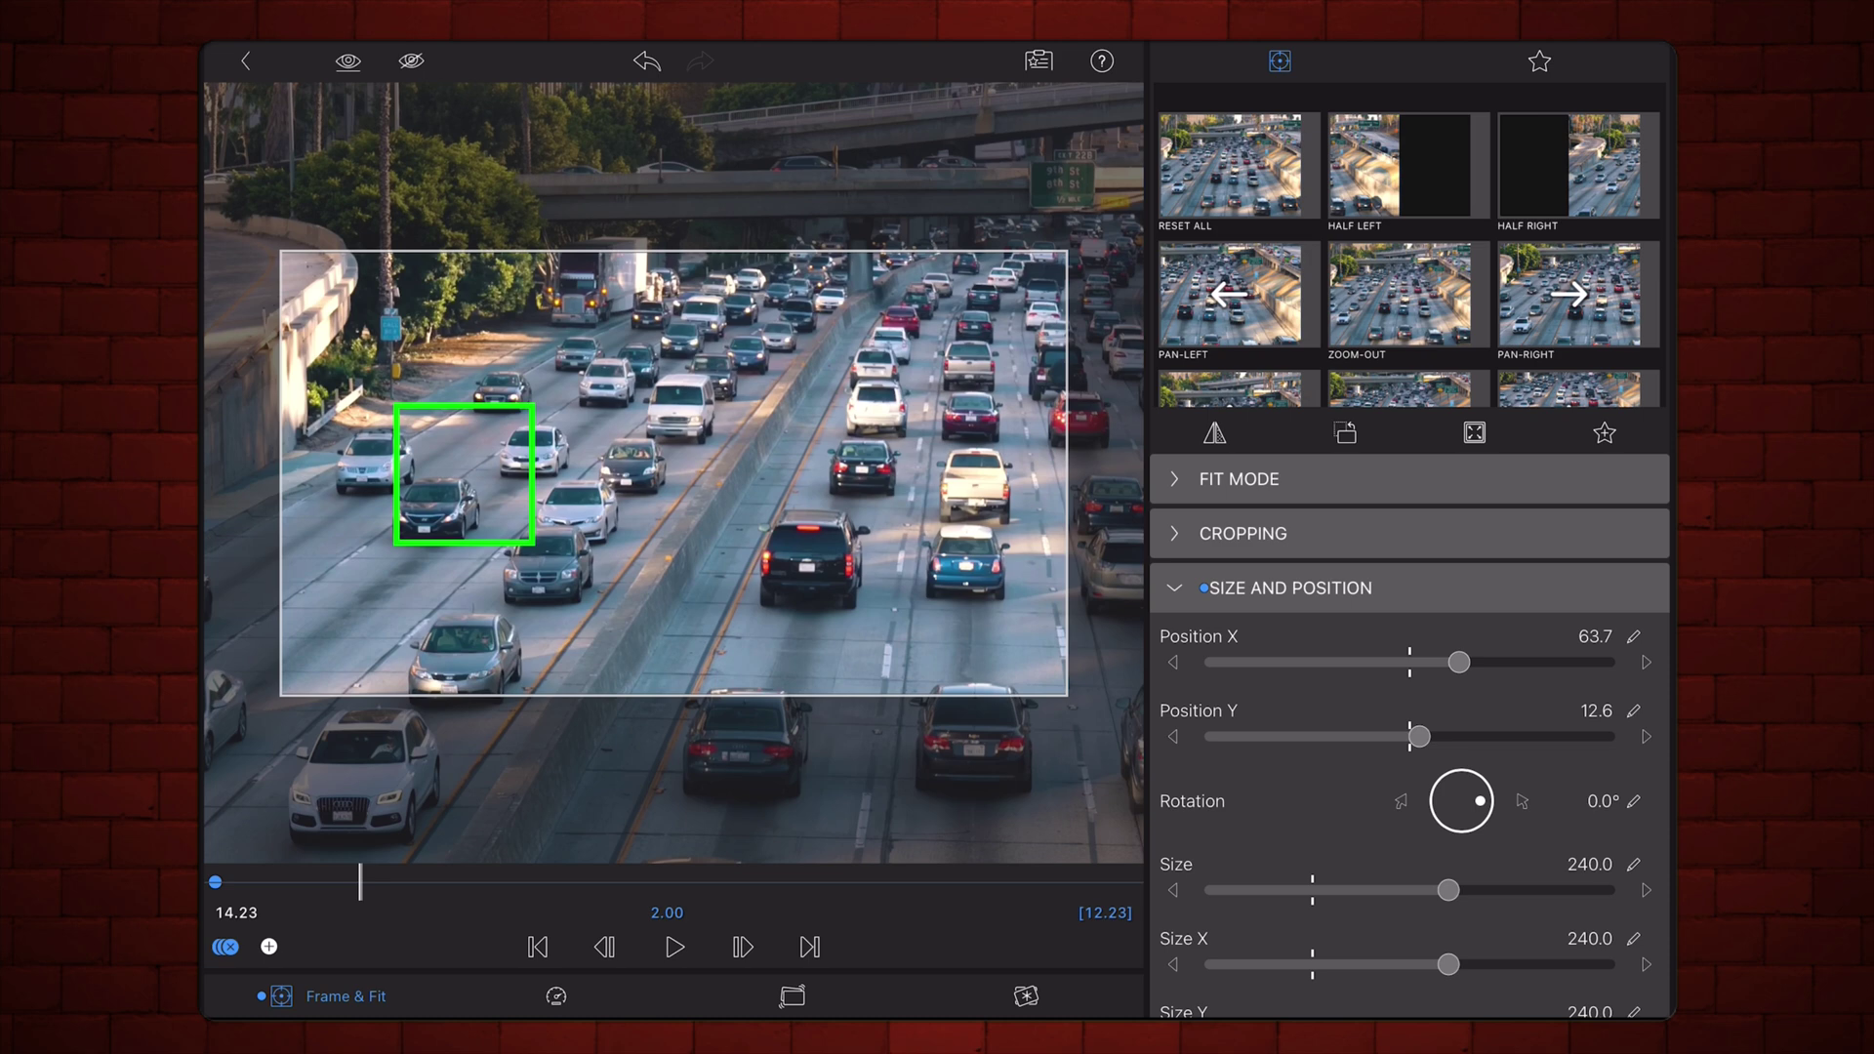
left_click_drag(753, 539, 776, 516)
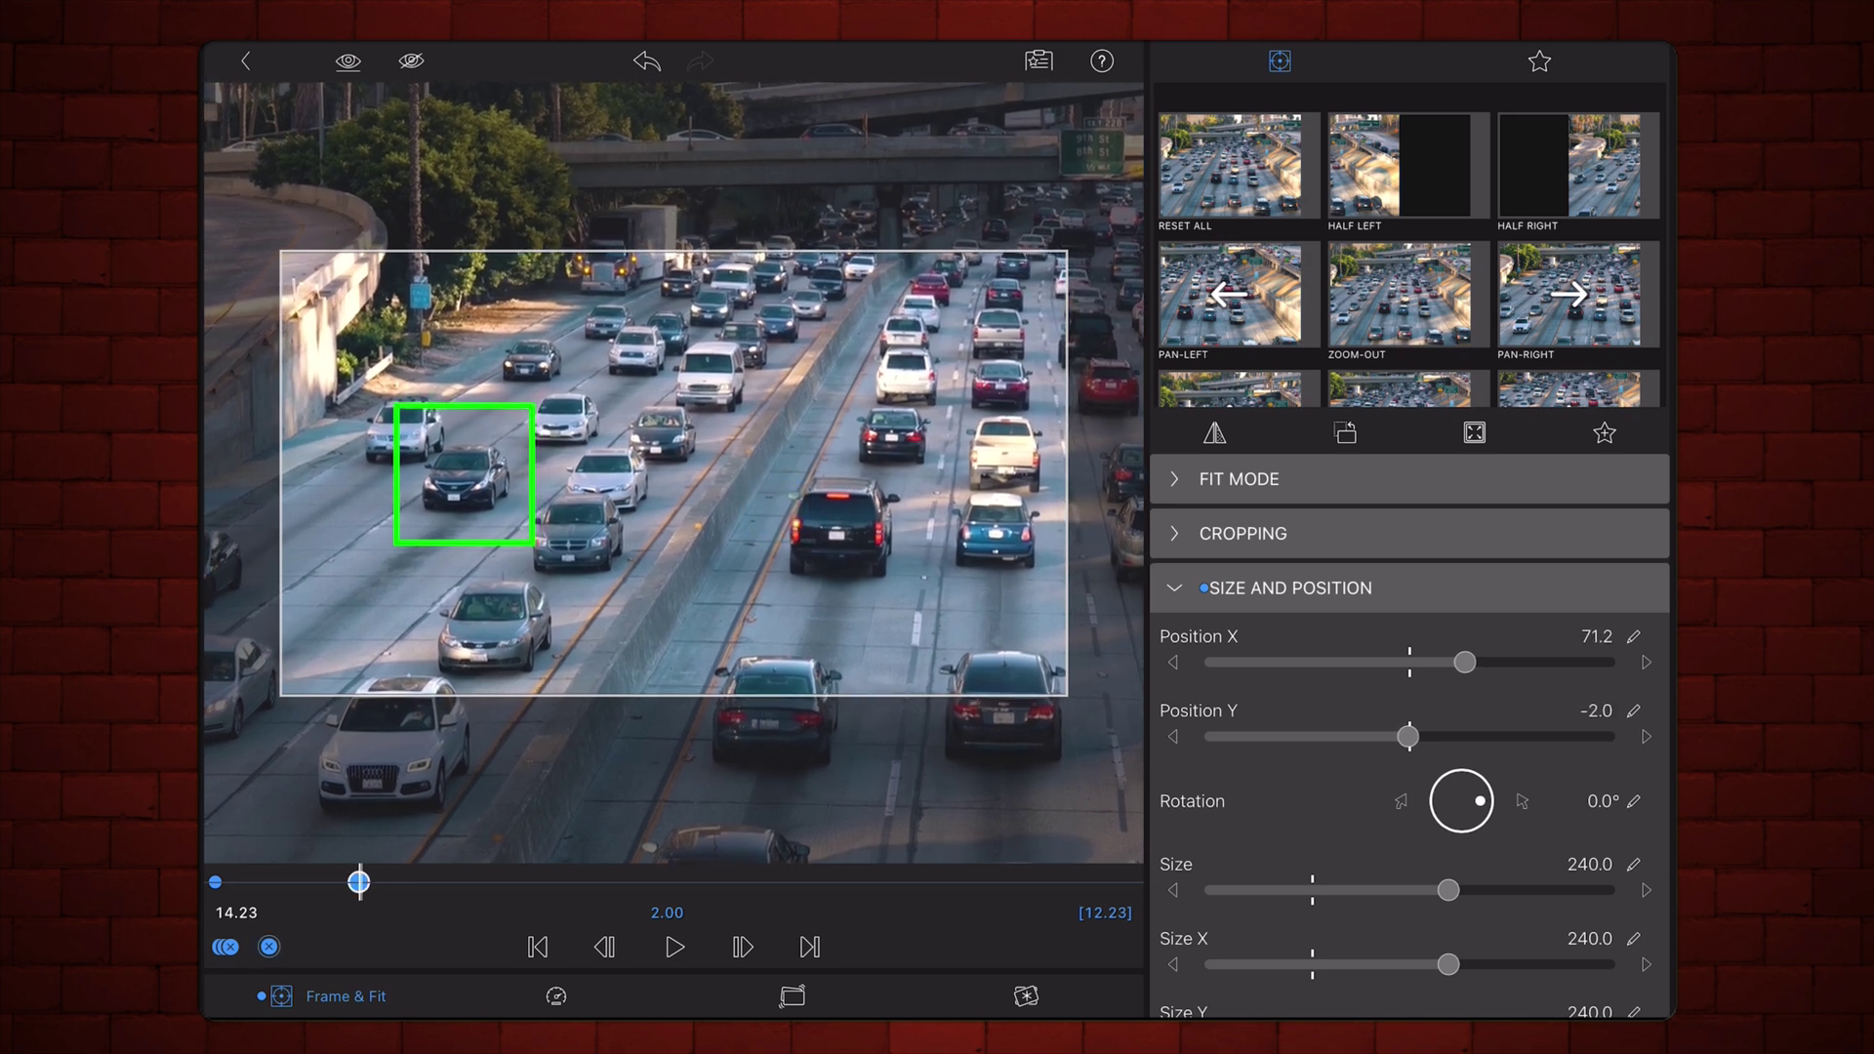
mouse_move(360, 881)
left_mouse_down()
mouse_move(269, 881)
mouse_move(359, 882)
left_mouse_up()
- At 3 seconds, move the footage to X -51.3, Y -16.0 around the SUV, then preview
left_click_drag(360, 881, 430, 882)
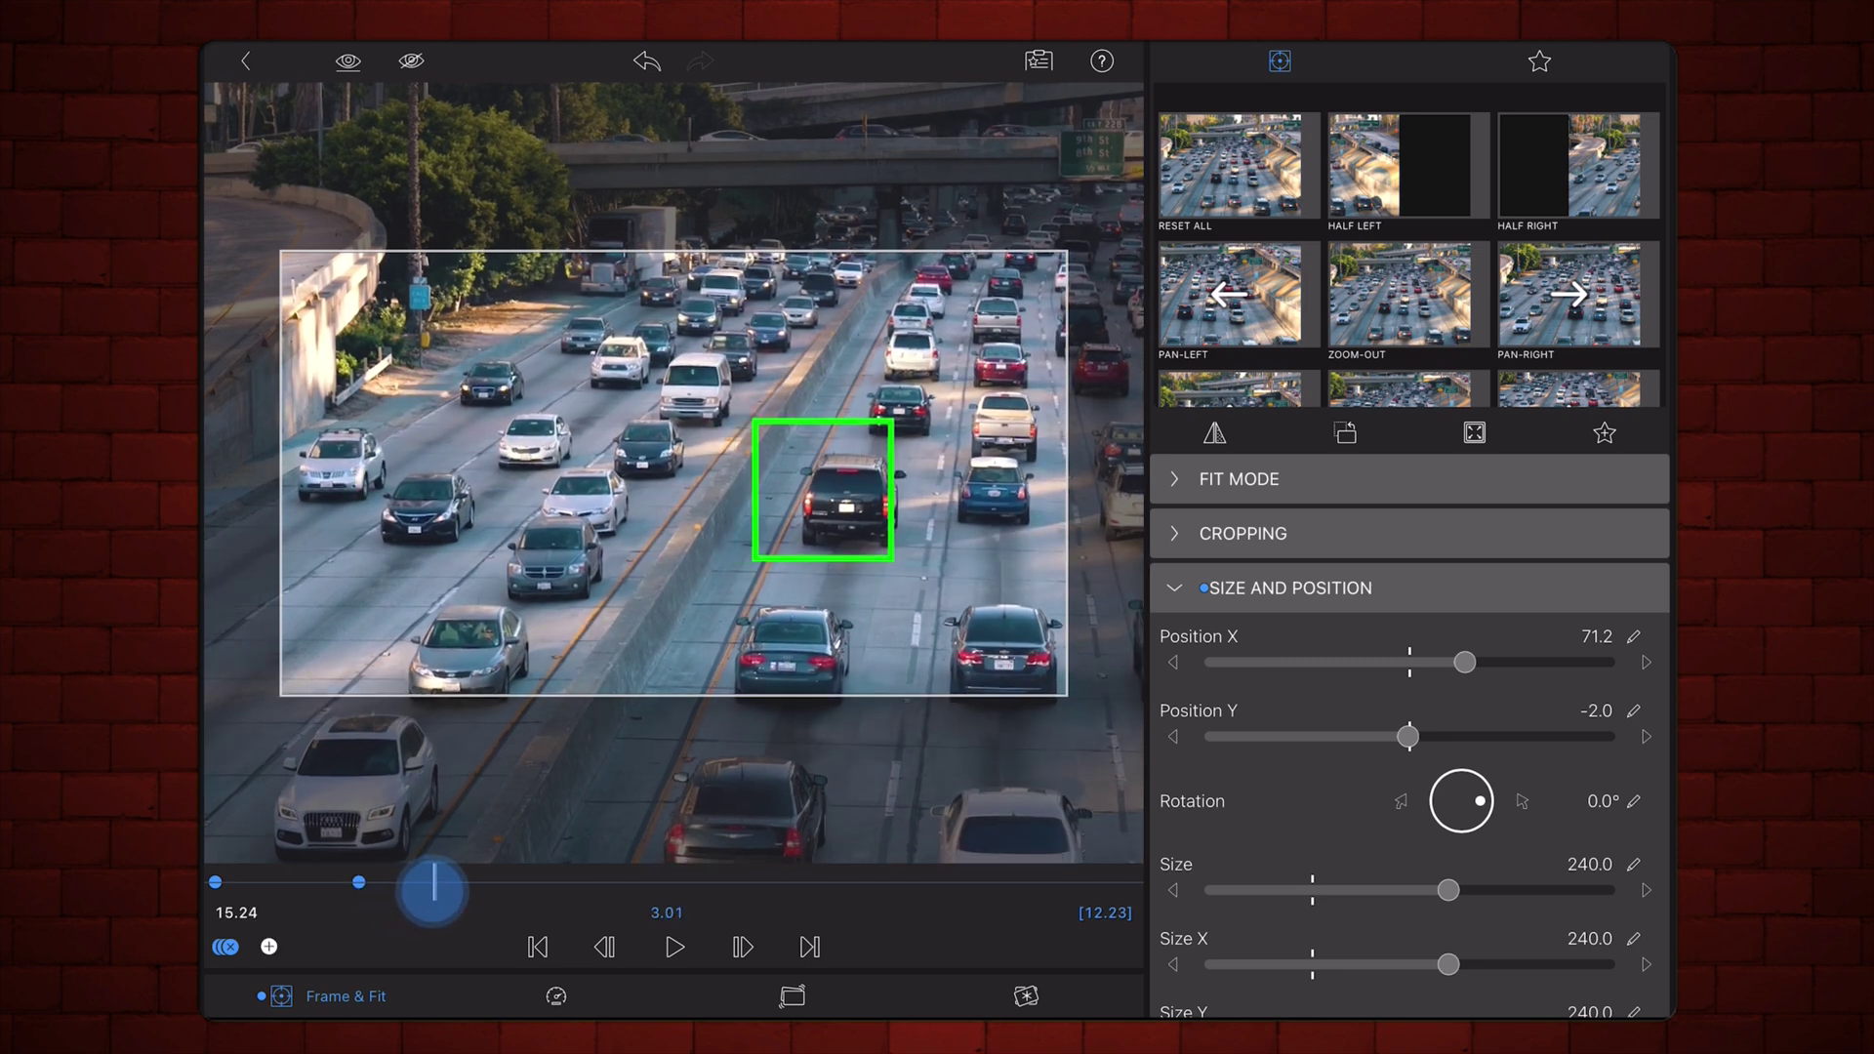
left_click_drag(434, 887, 431, 885)
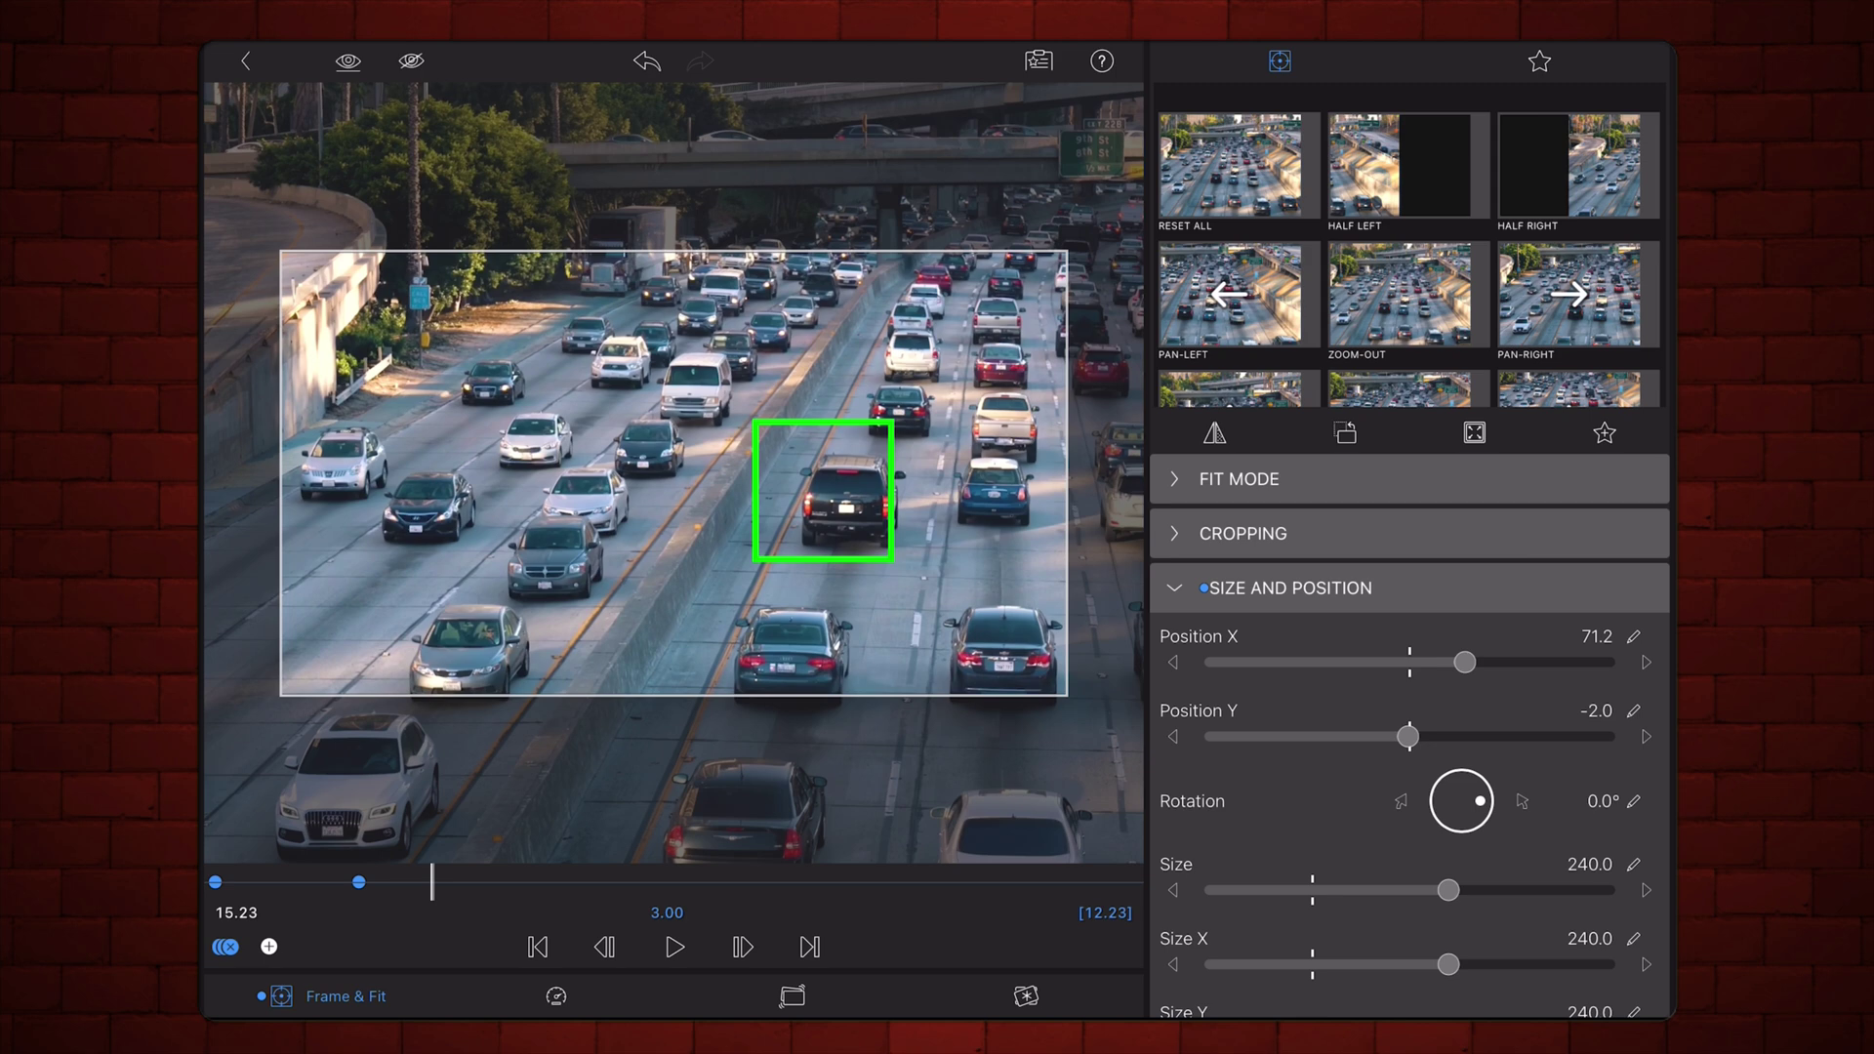
mouse_move(762, 542)
left_mouse_down()
mouse_move(543, 506)
mouse_move(415, 520)
left_mouse_up()
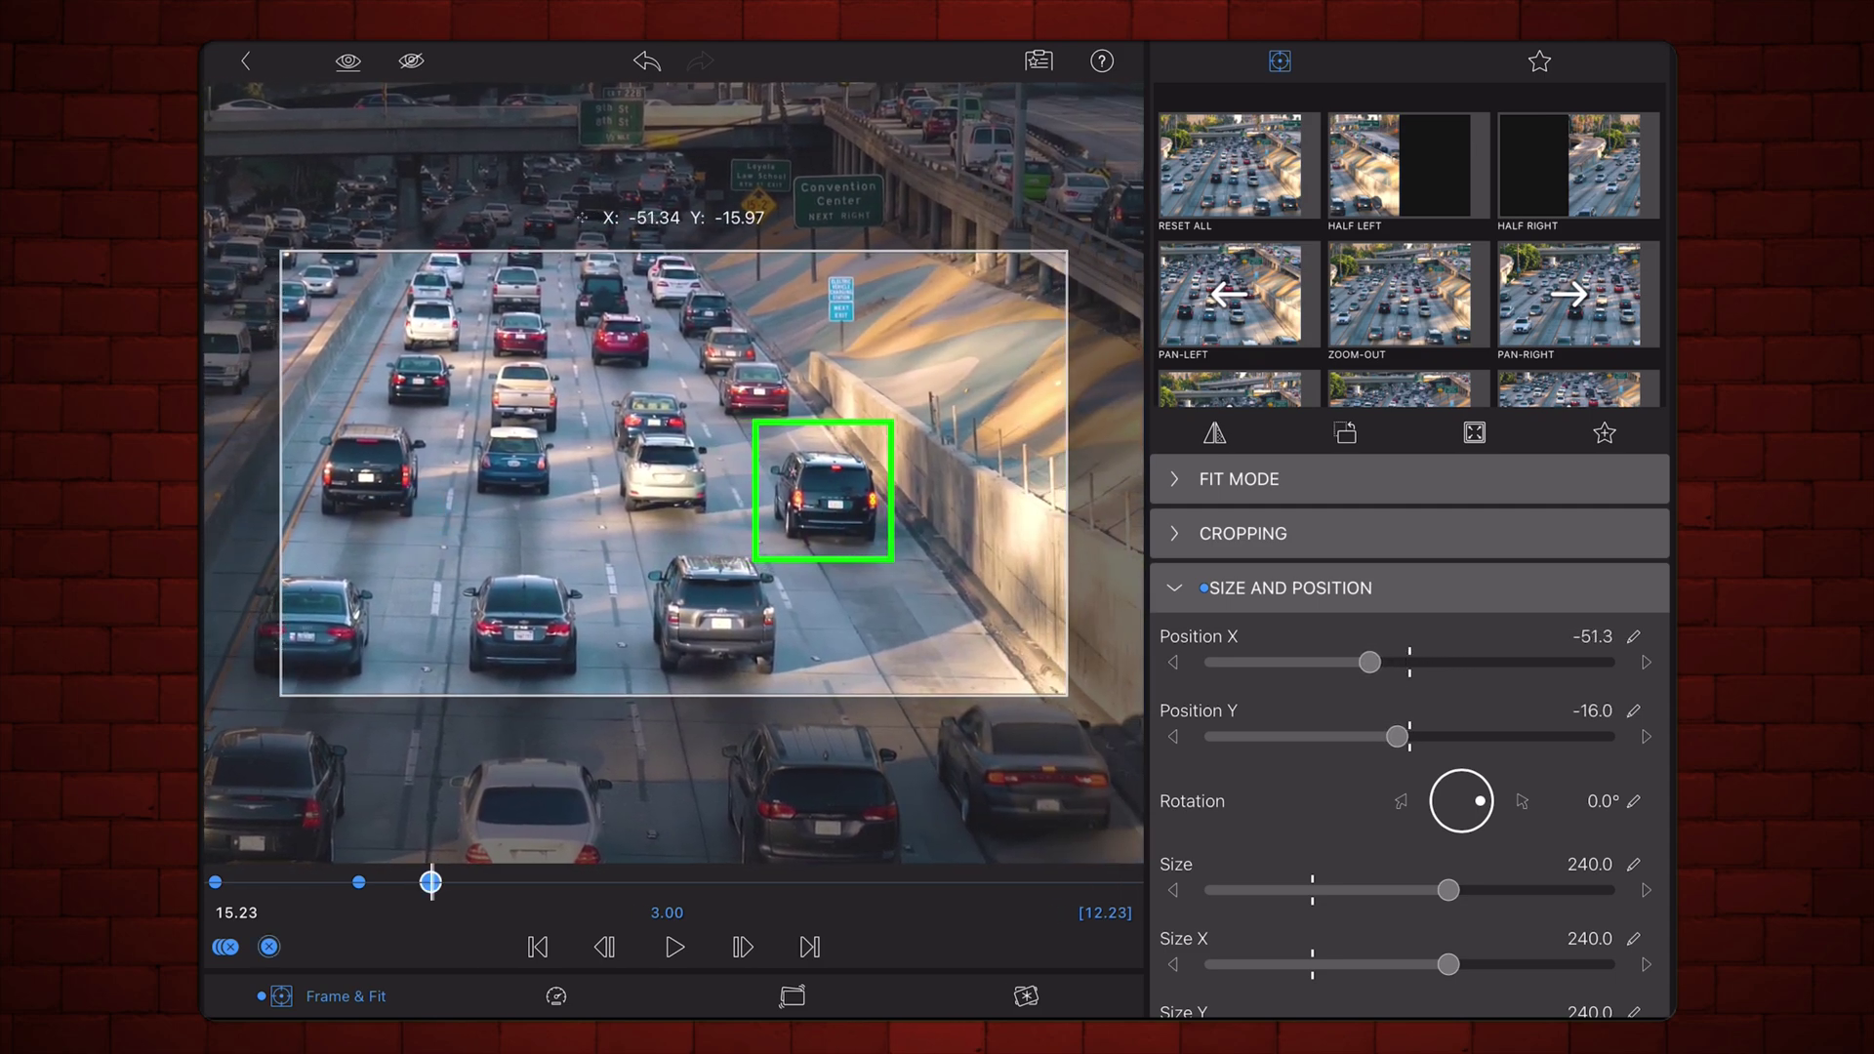
left_click_drag(431, 882, 214, 881)
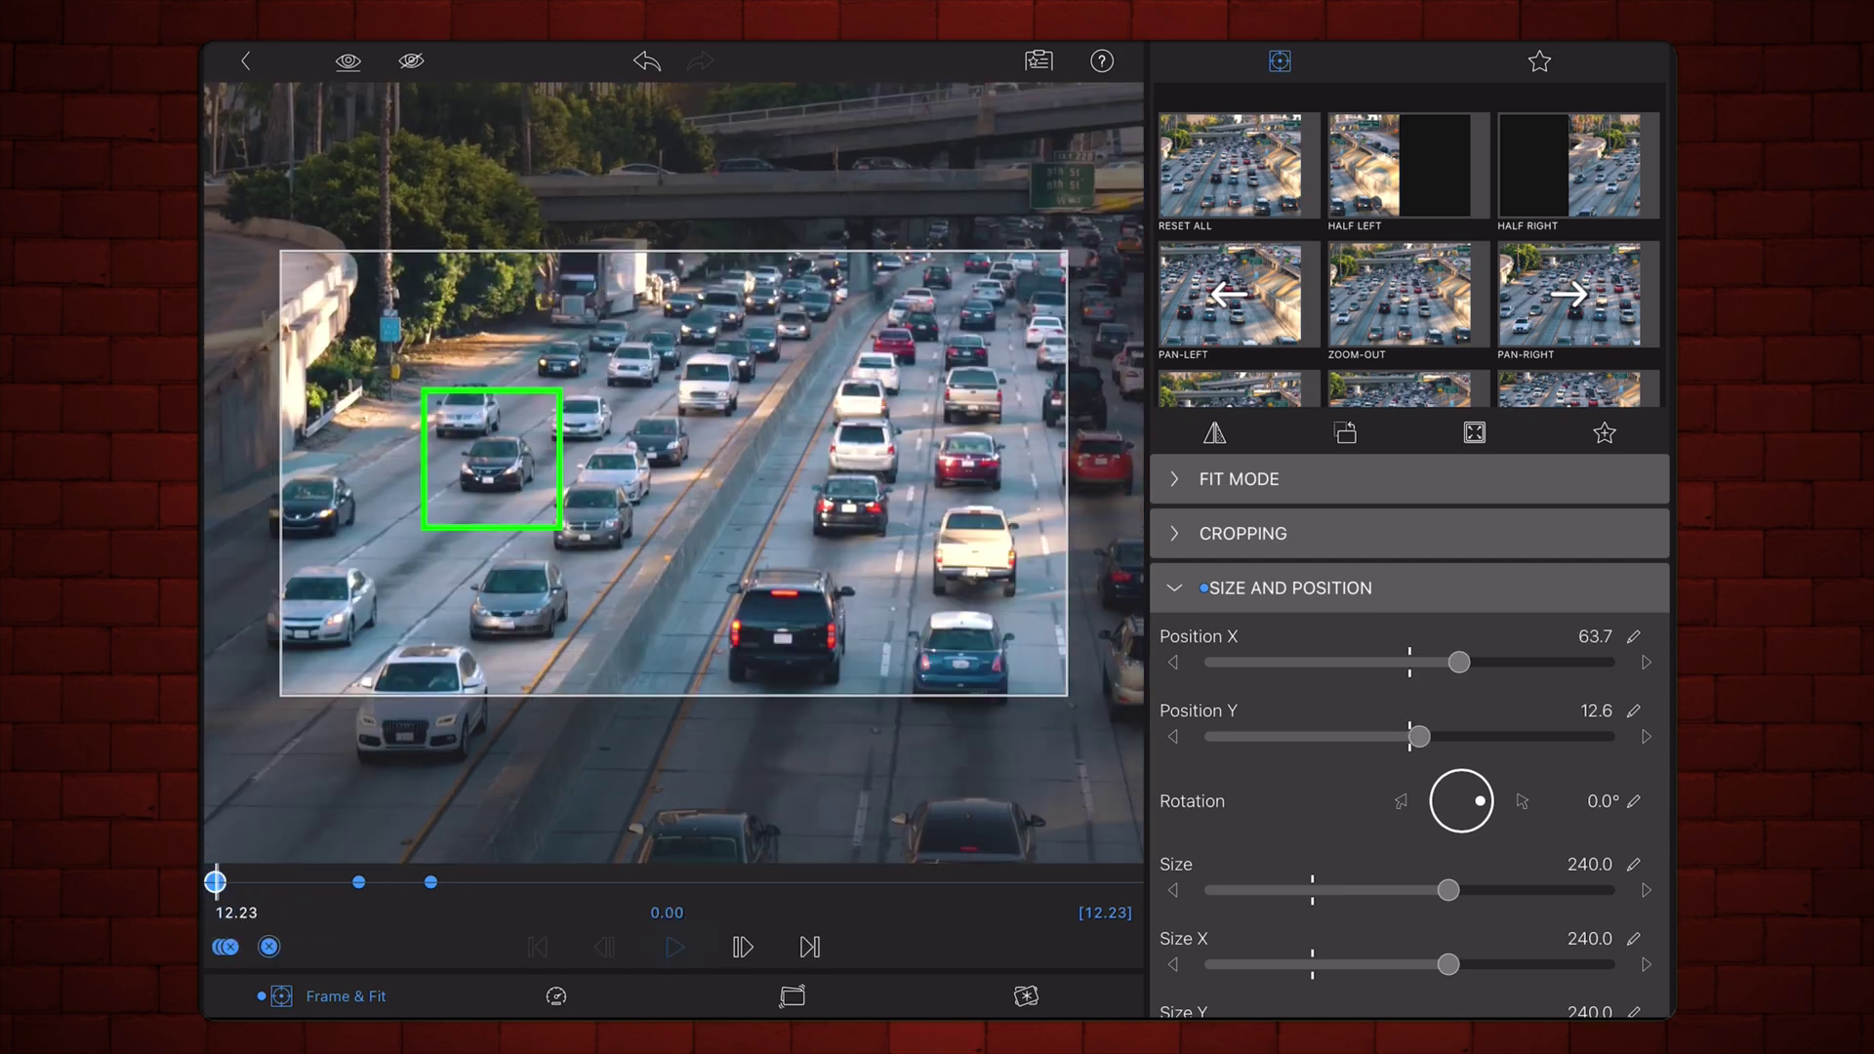
left_click(675, 948)
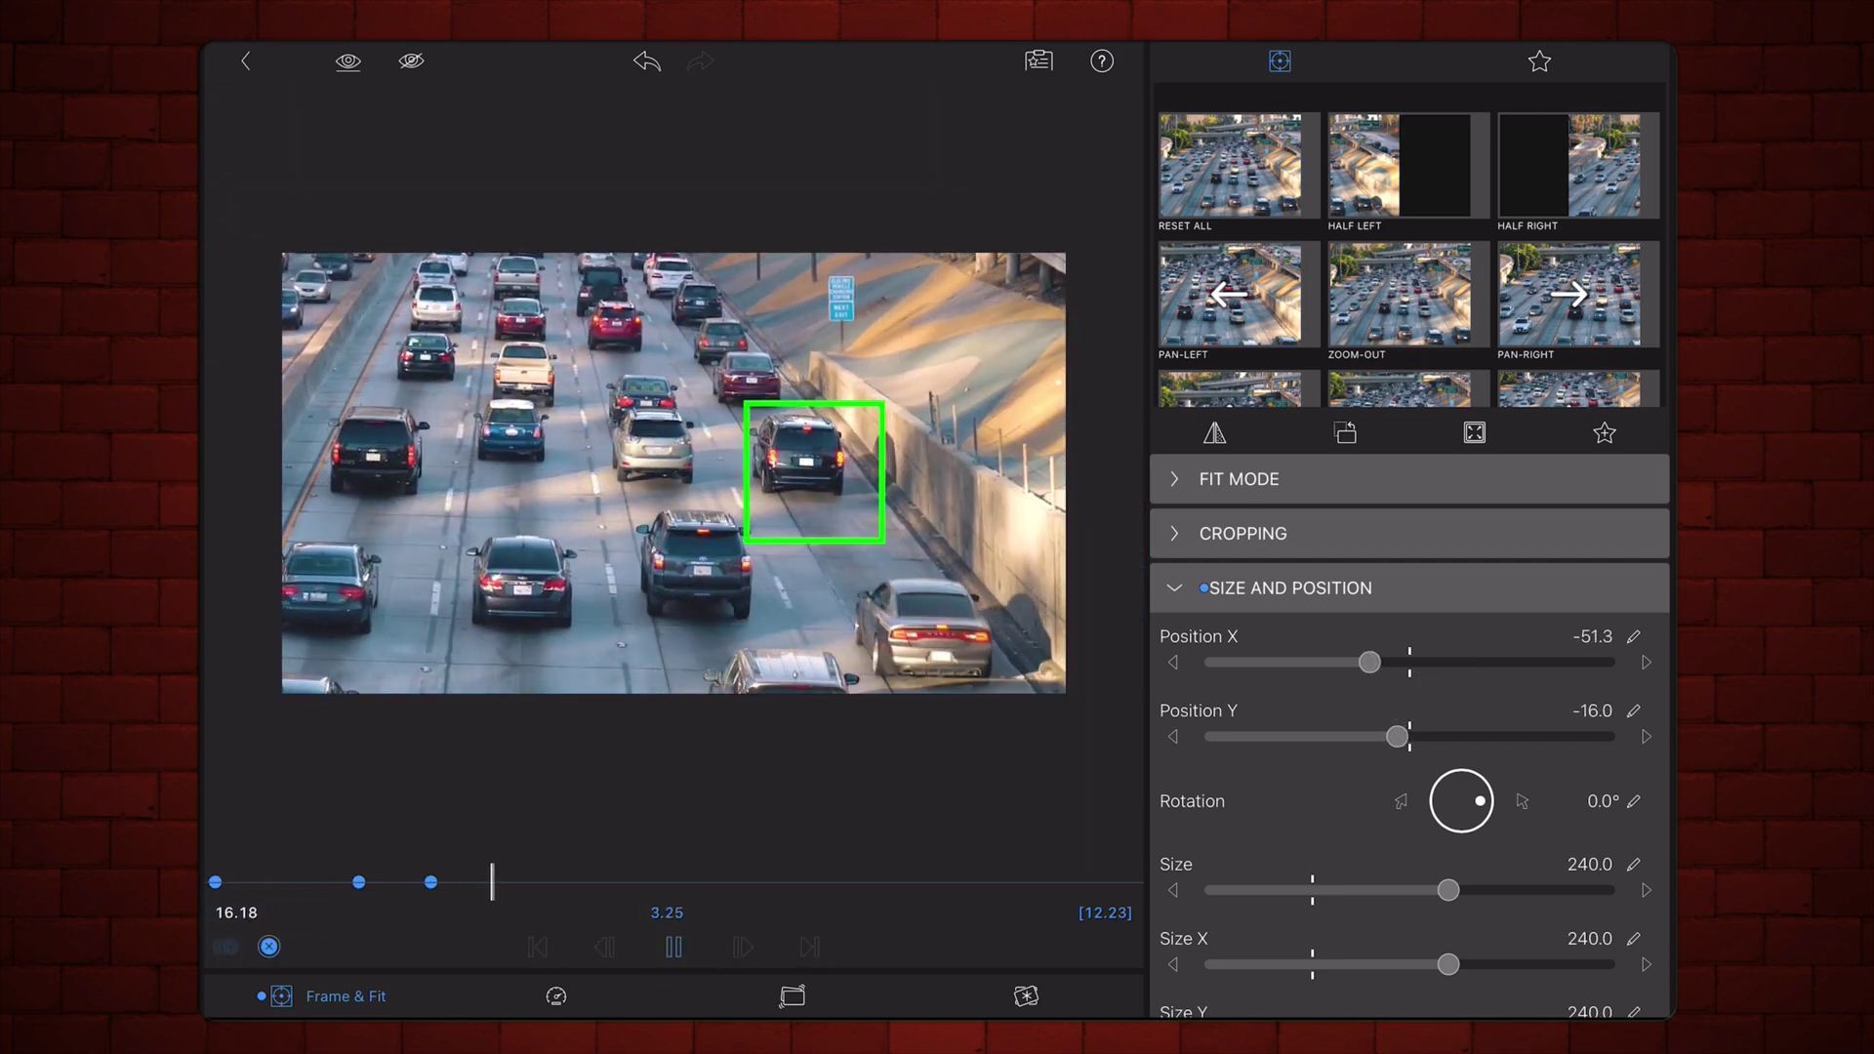
- Stop the preview and play the tracked section on the timeline
left_click(674, 946)
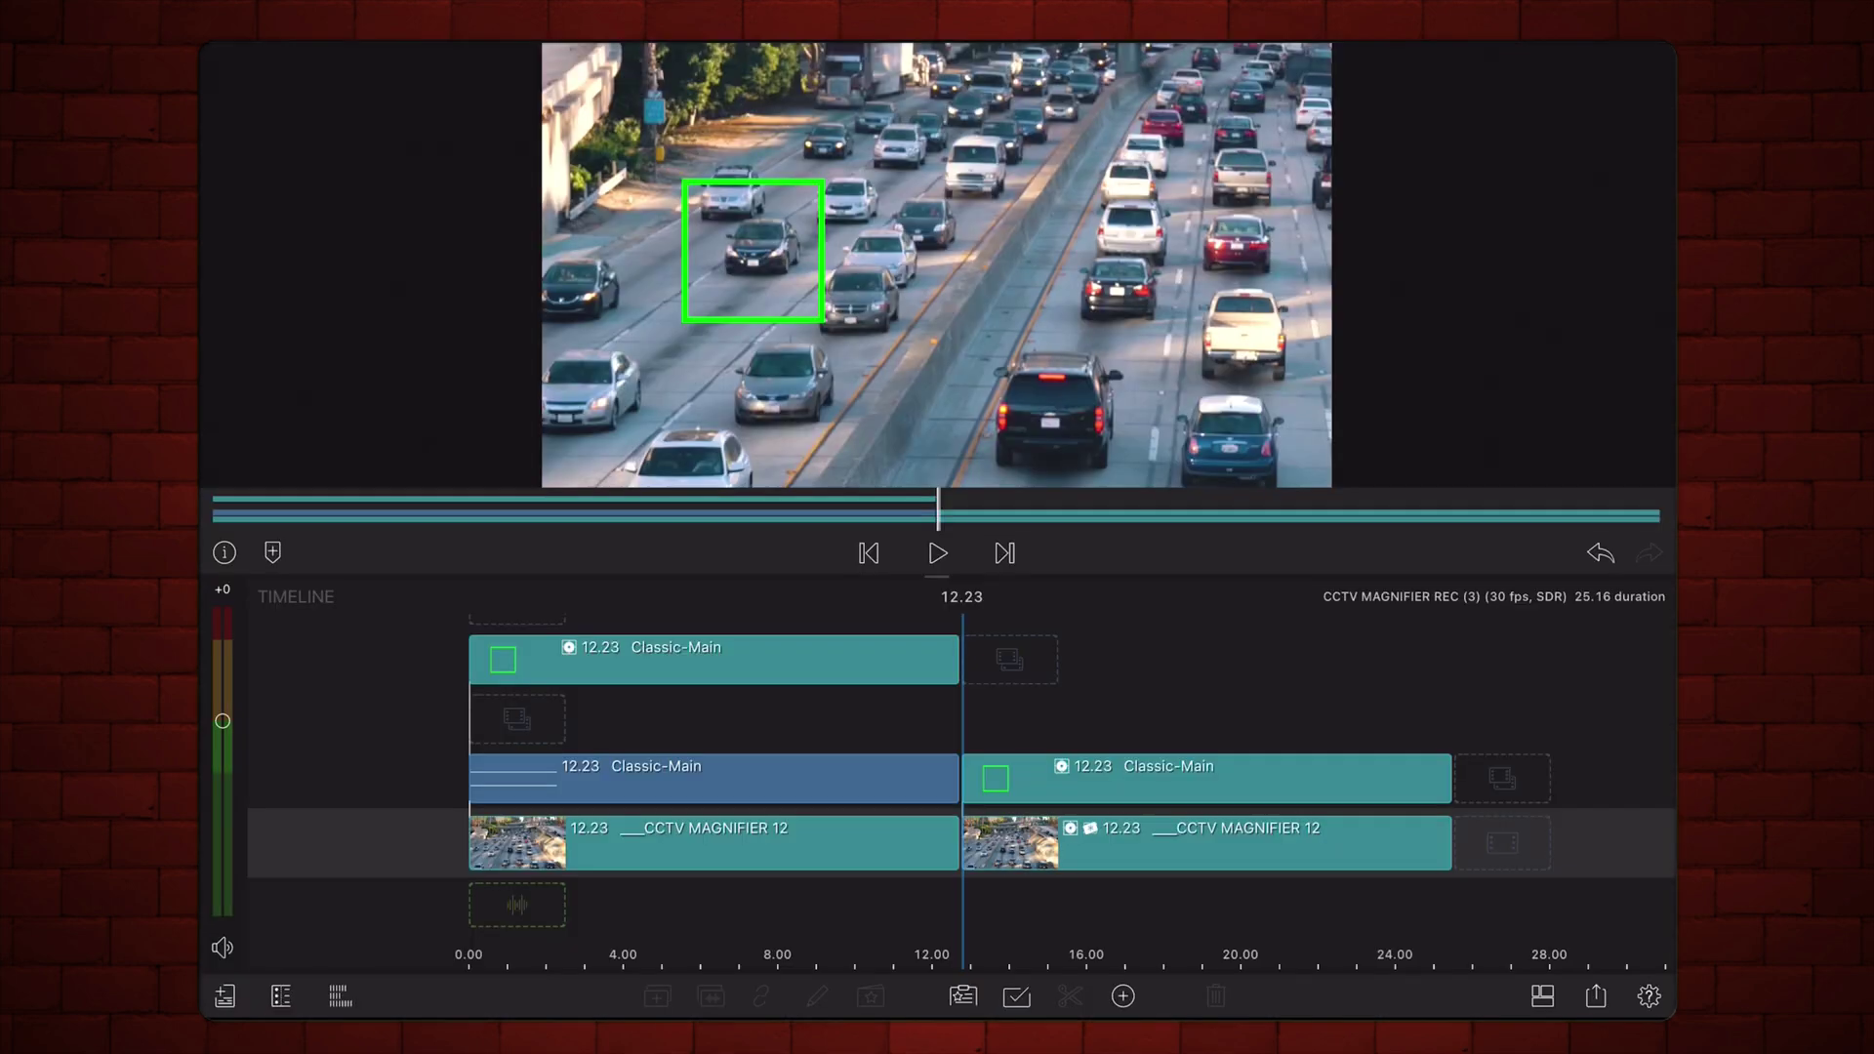
left_click(939, 553)
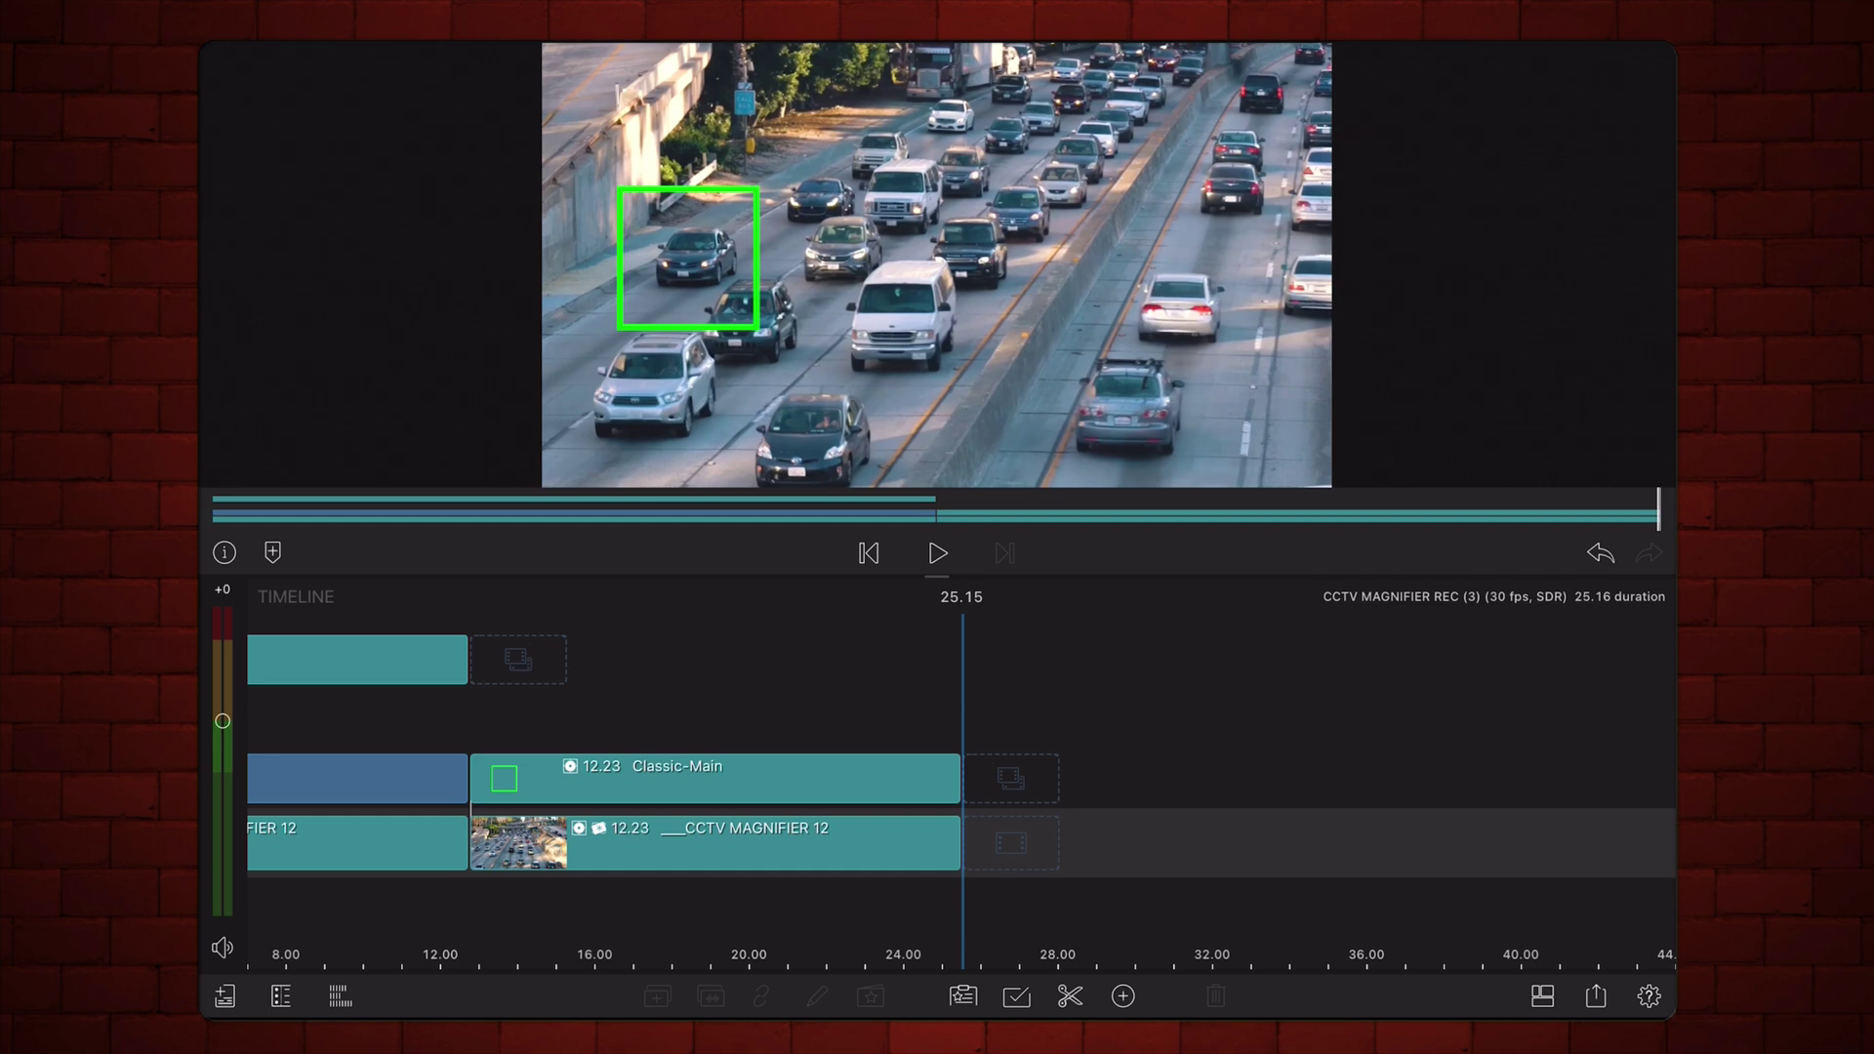
- Delete the second Classic-Main overlay and the blue Classic-Main clip
left_click(879, 773)
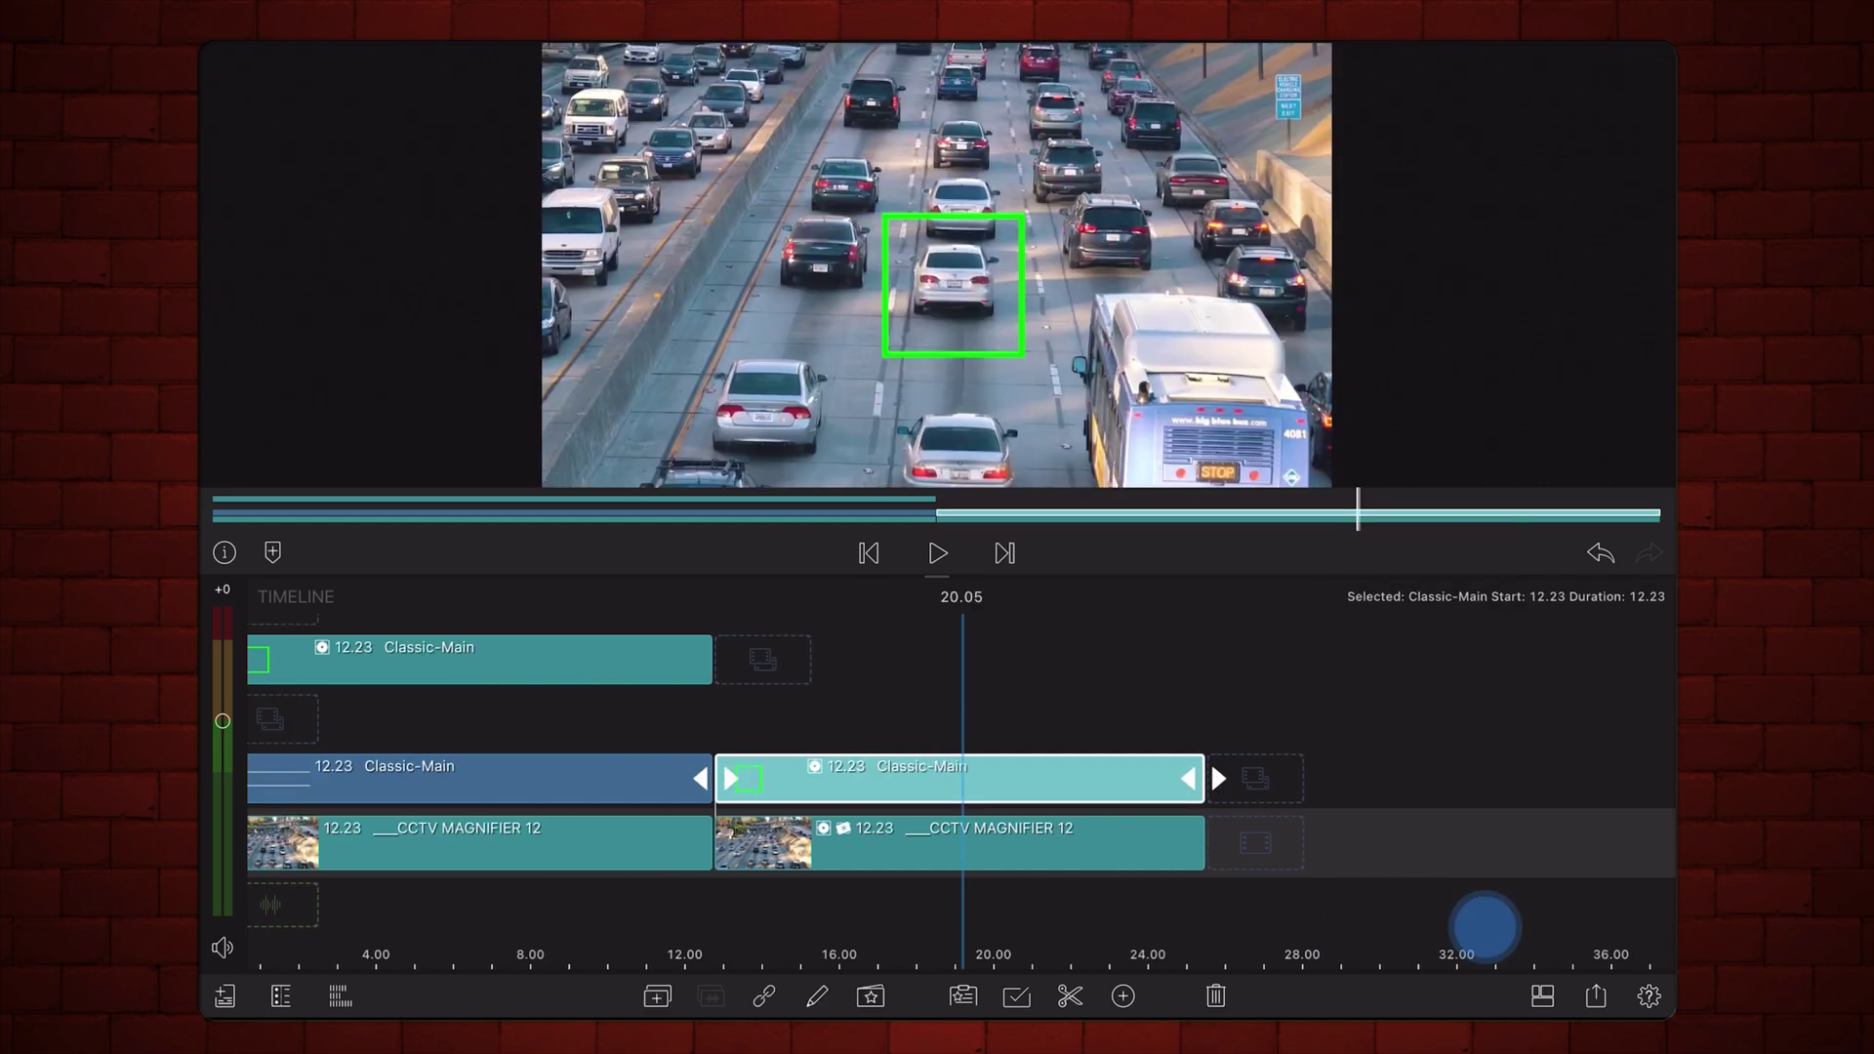
key("Delete")
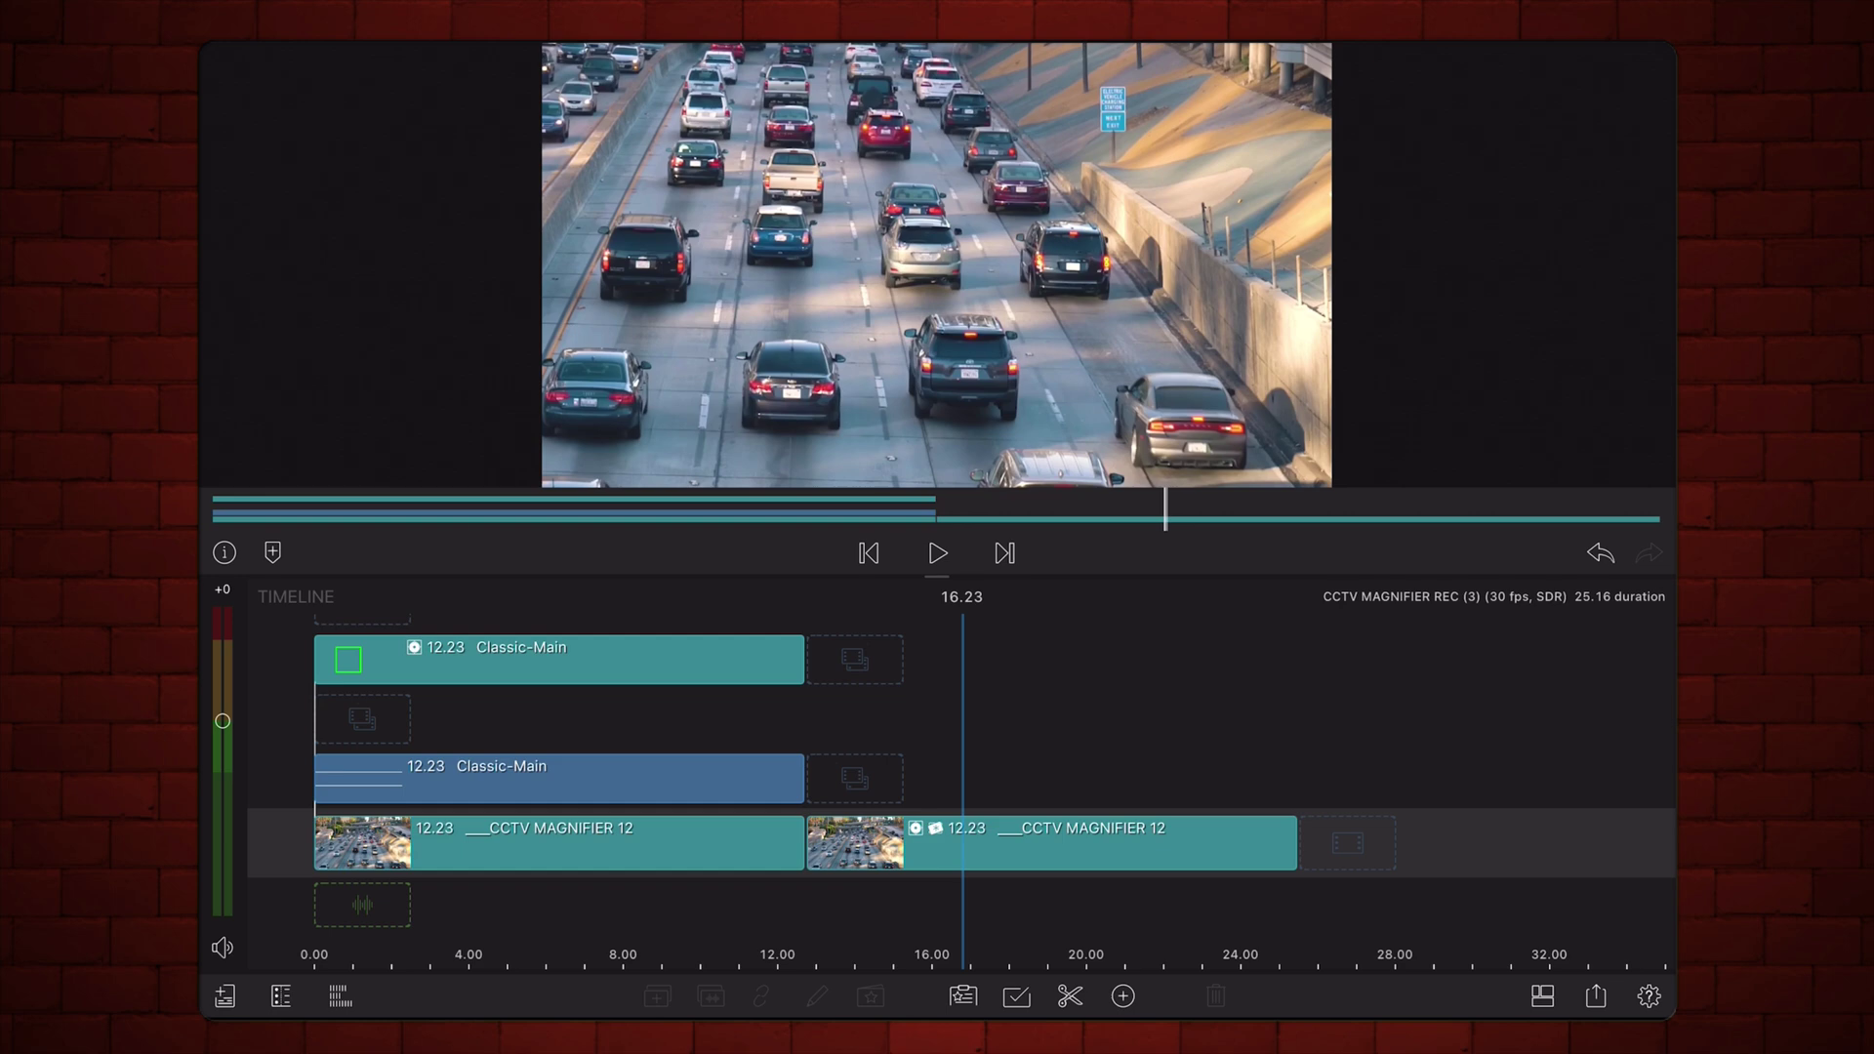
left_click(479, 761)
key("Delete")
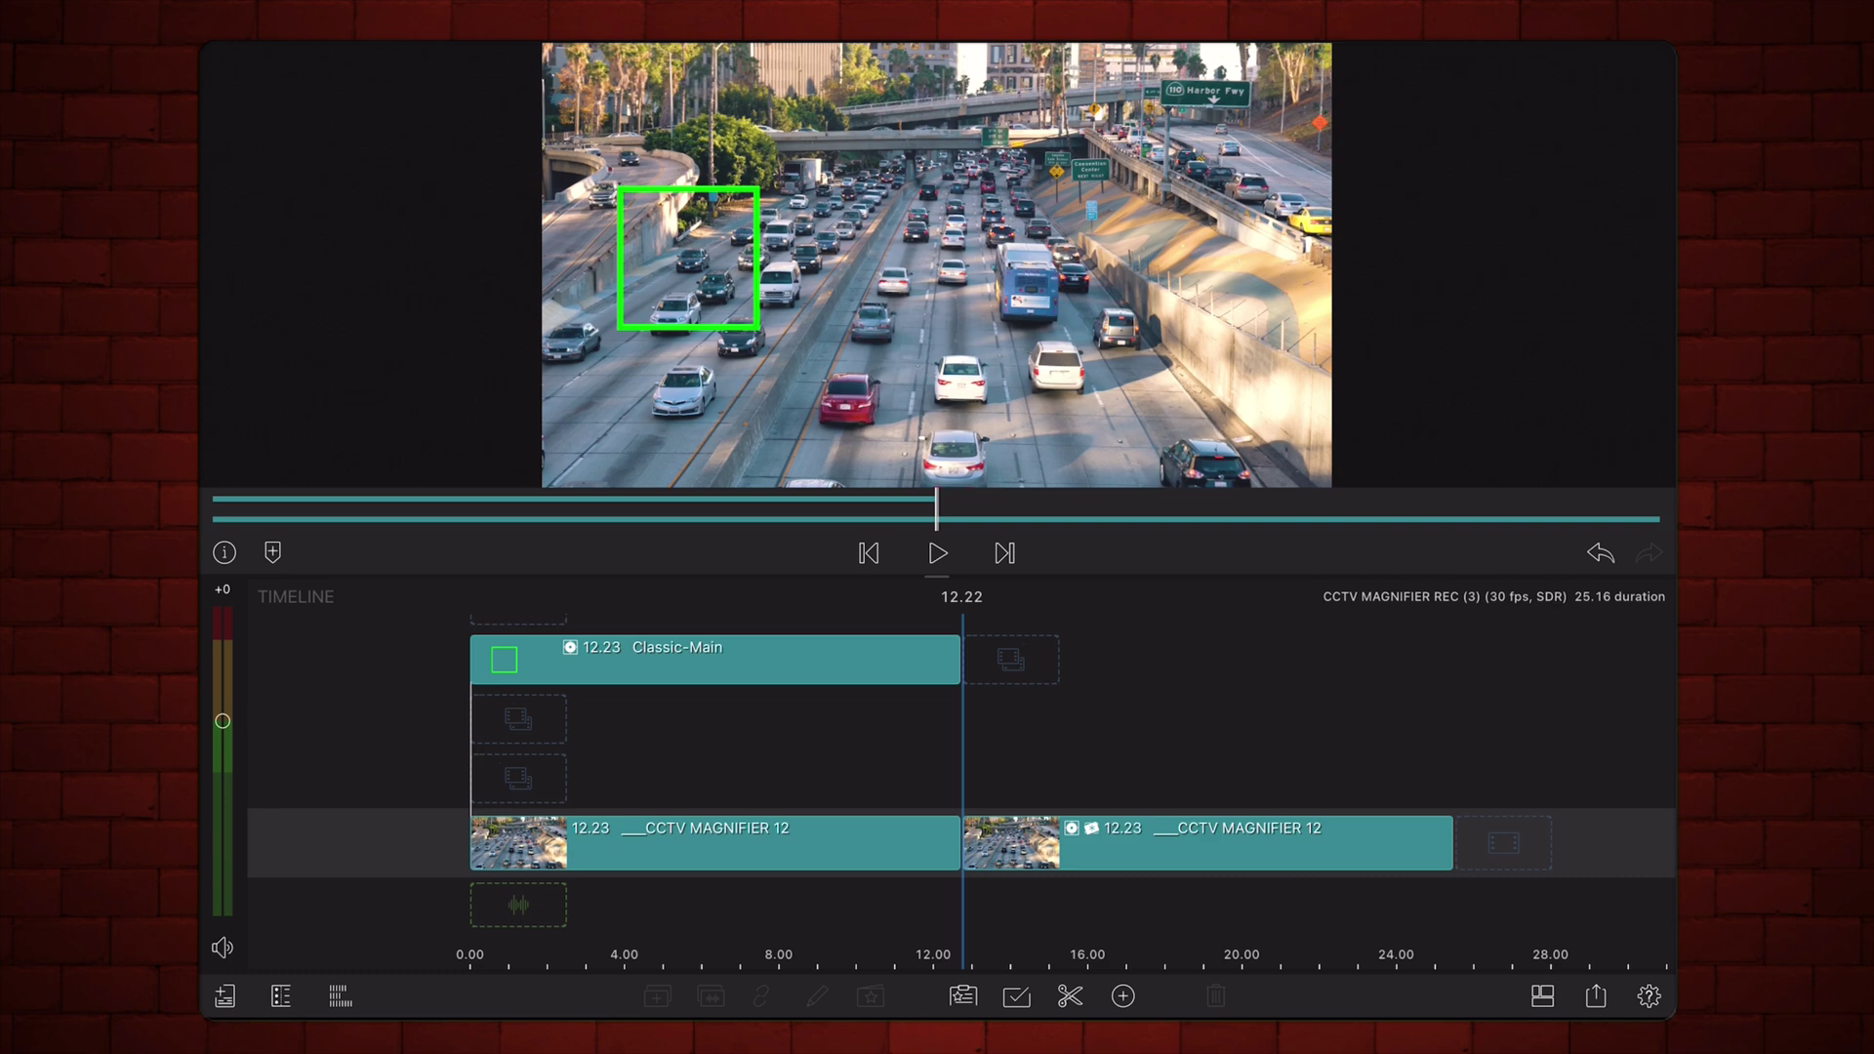
- Apply the ORIGINAL preset to the first CCTV clip and set its saturation to 0.24
double_click(659, 847)
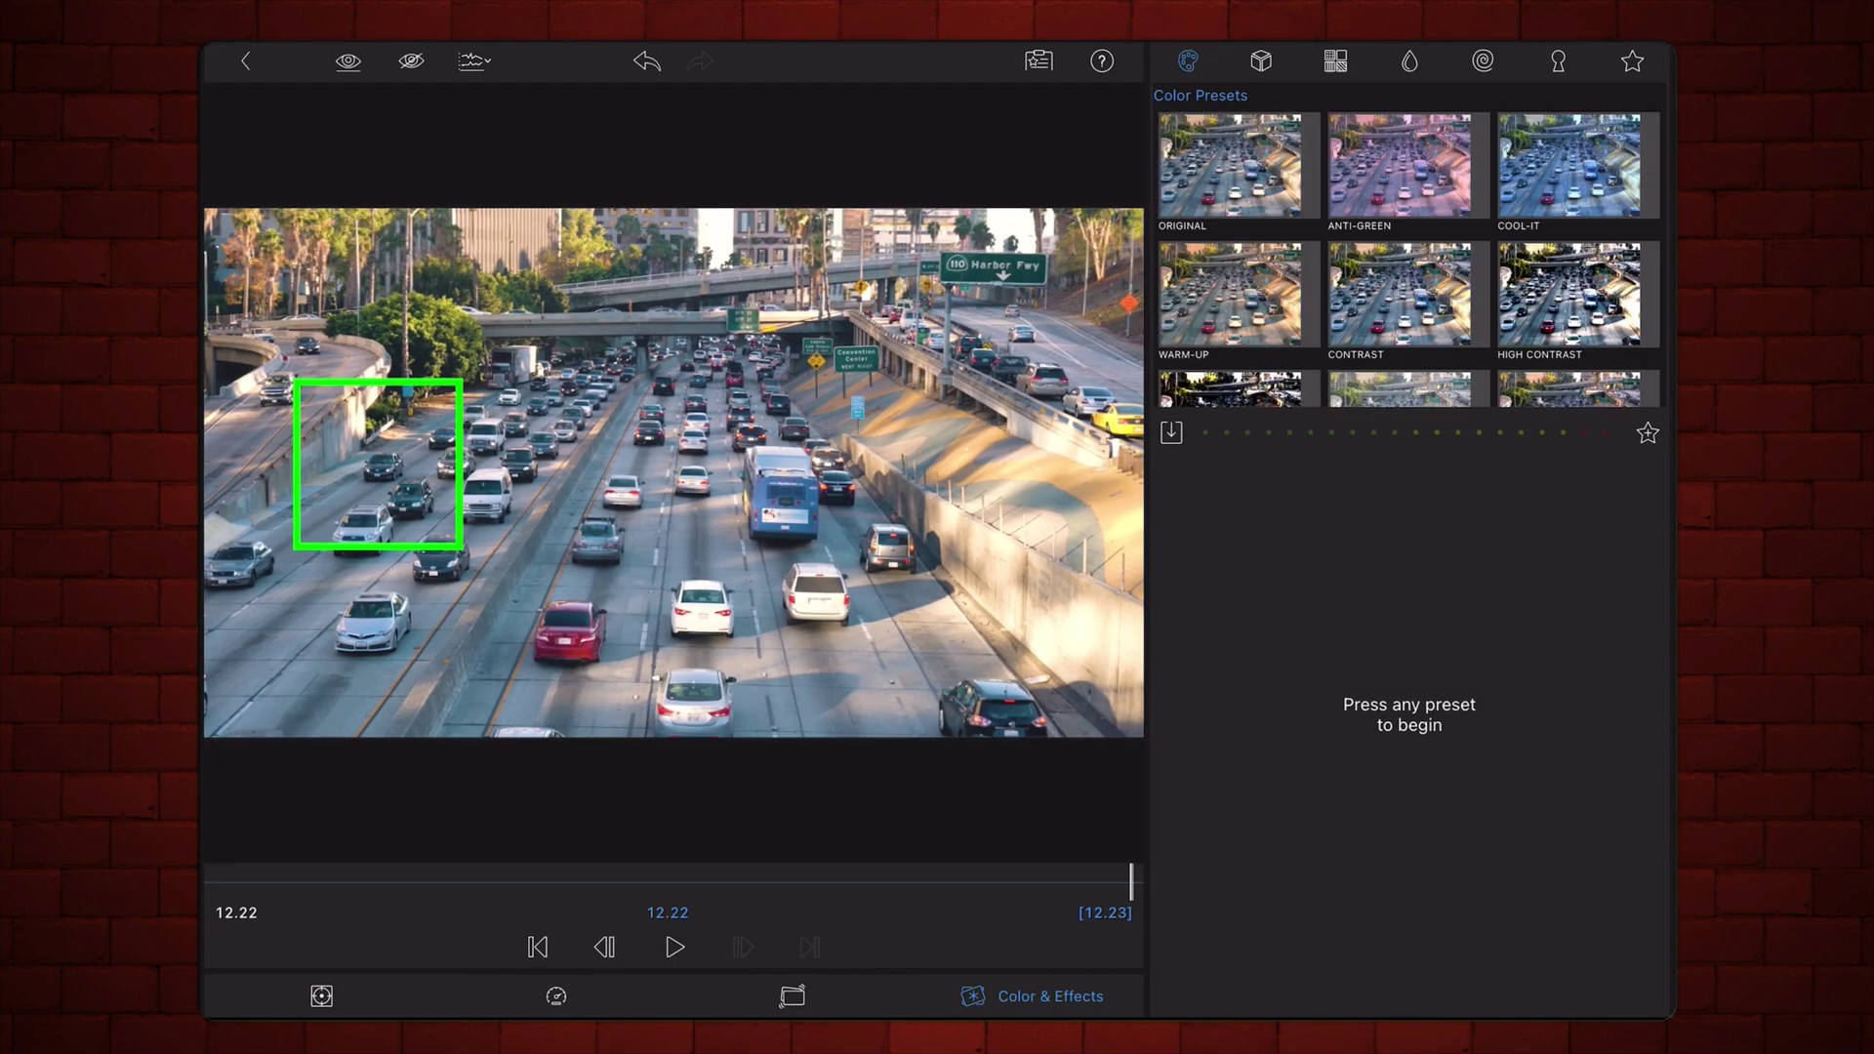
left_click(1231, 164)
left_click(1596, 736)
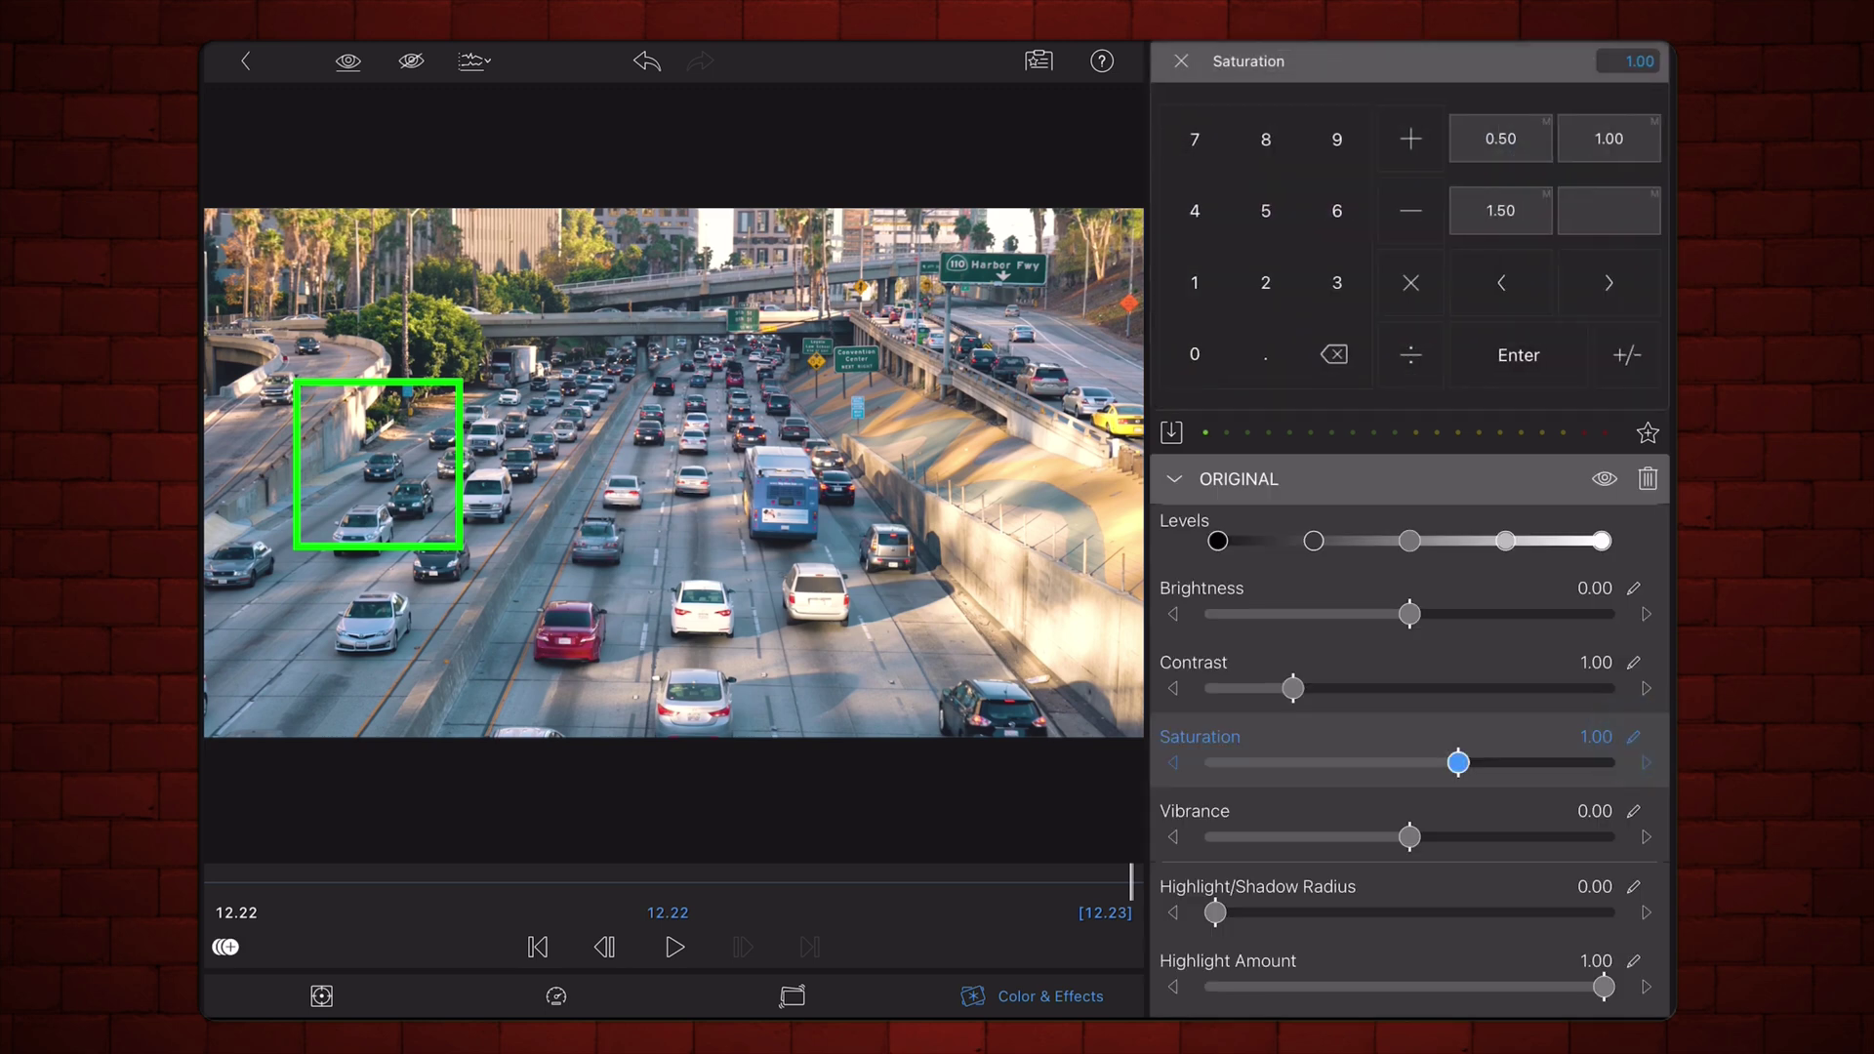
left_click(1265, 354)
left_click(1265, 282)
left_click(1195, 211)
left_click(1519, 356)
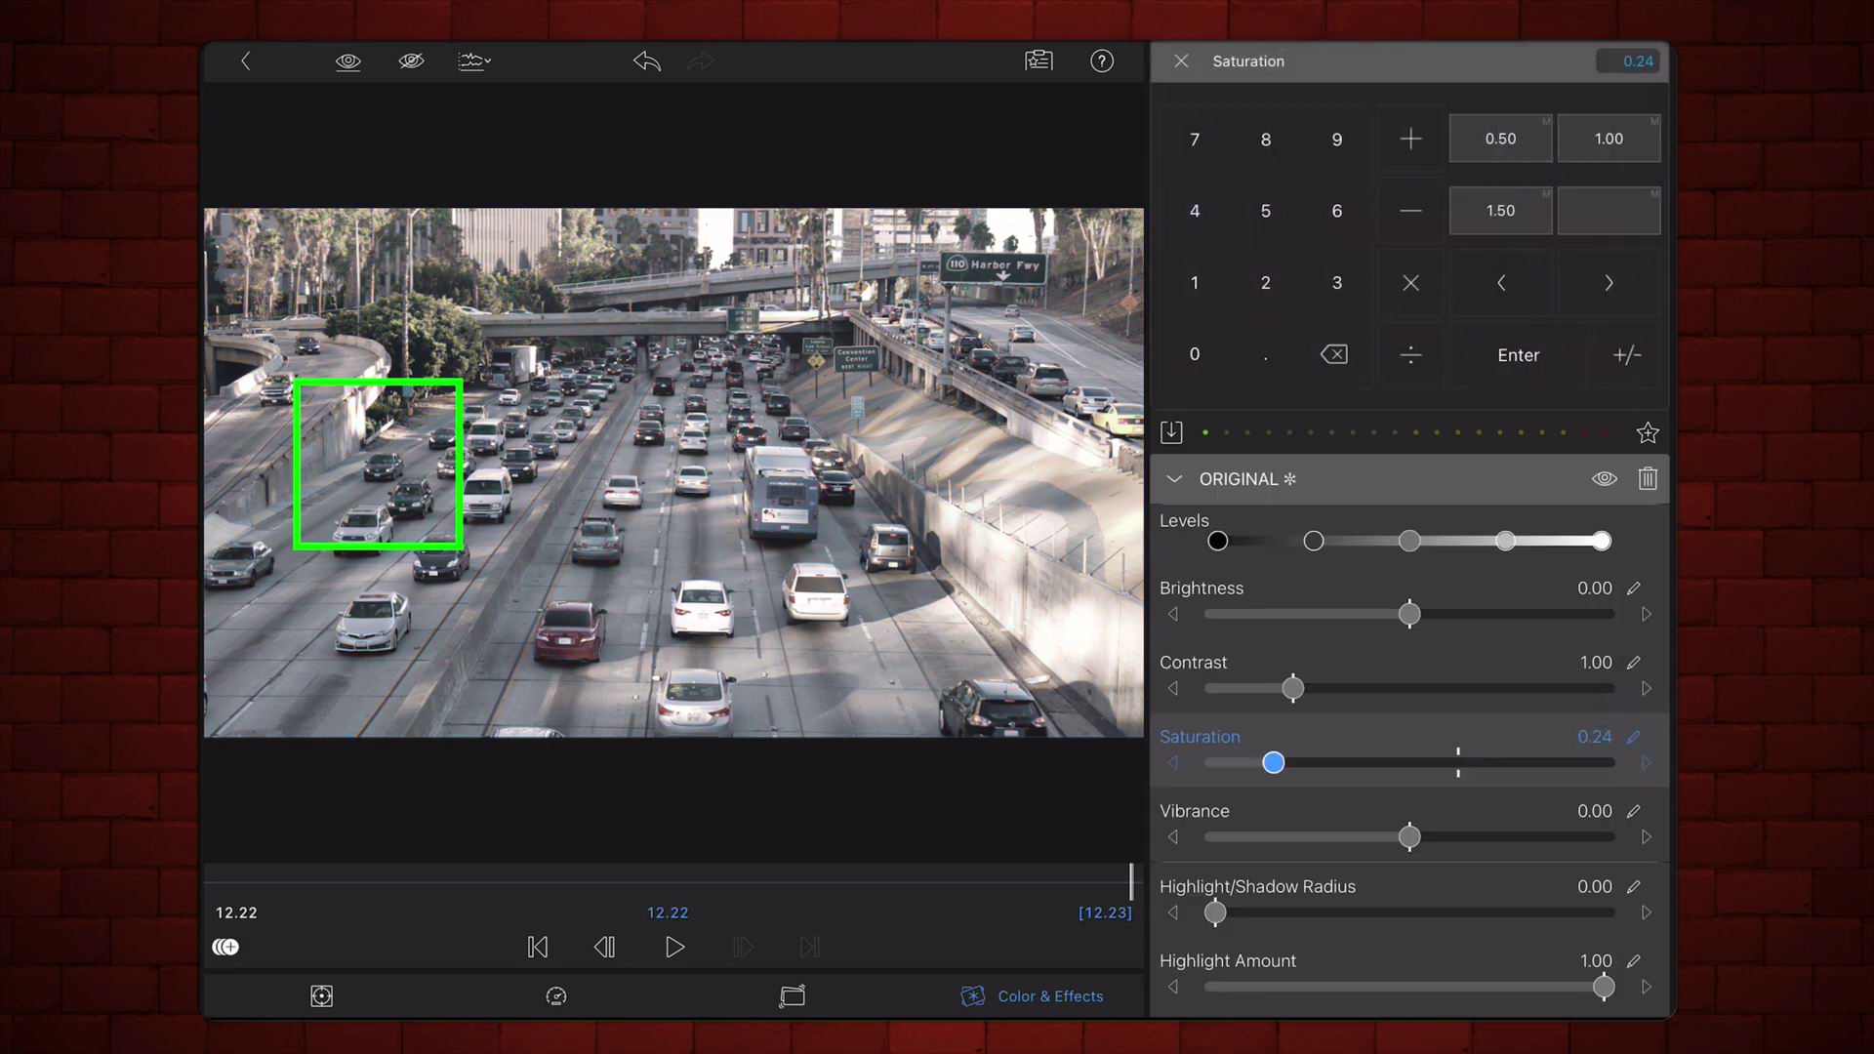
left_click(246, 59)
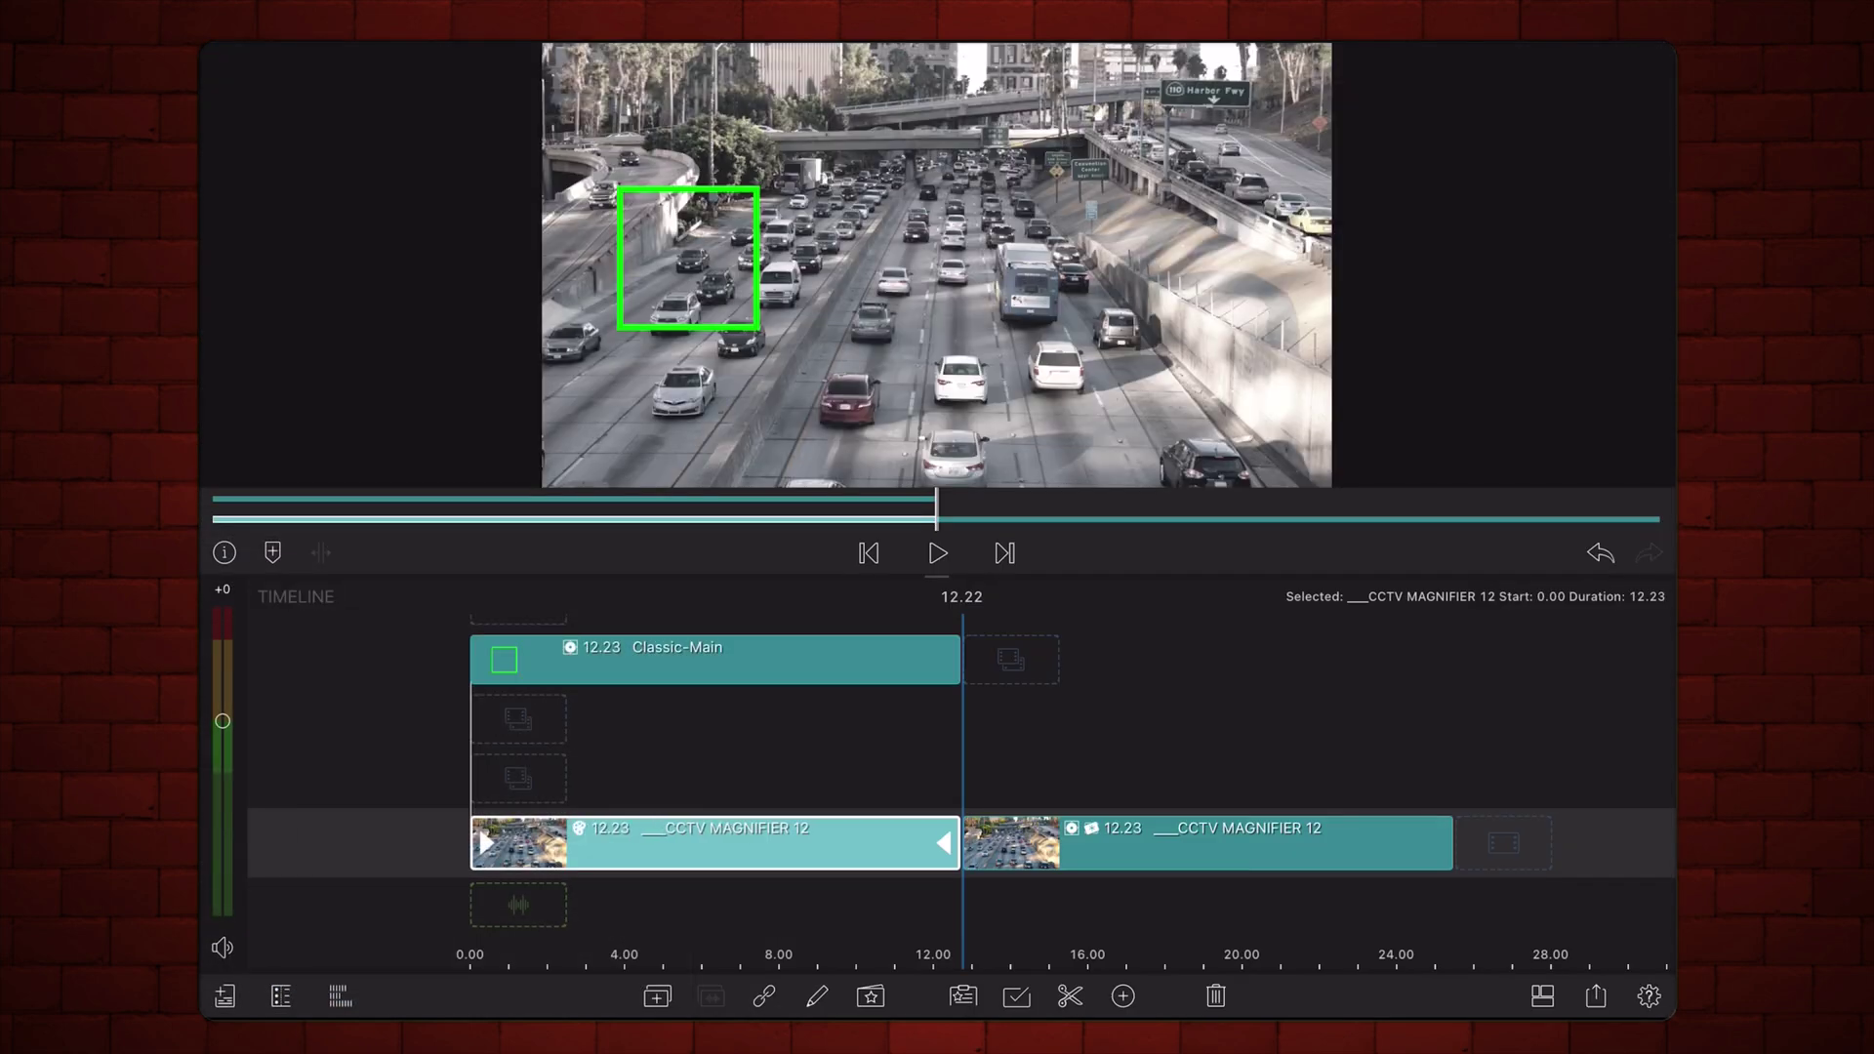
- Apply the ORIGINAL preset to the second CCTV clip, then enter contrast 1.29 and saturation 1.07
double_click(1290, 842)
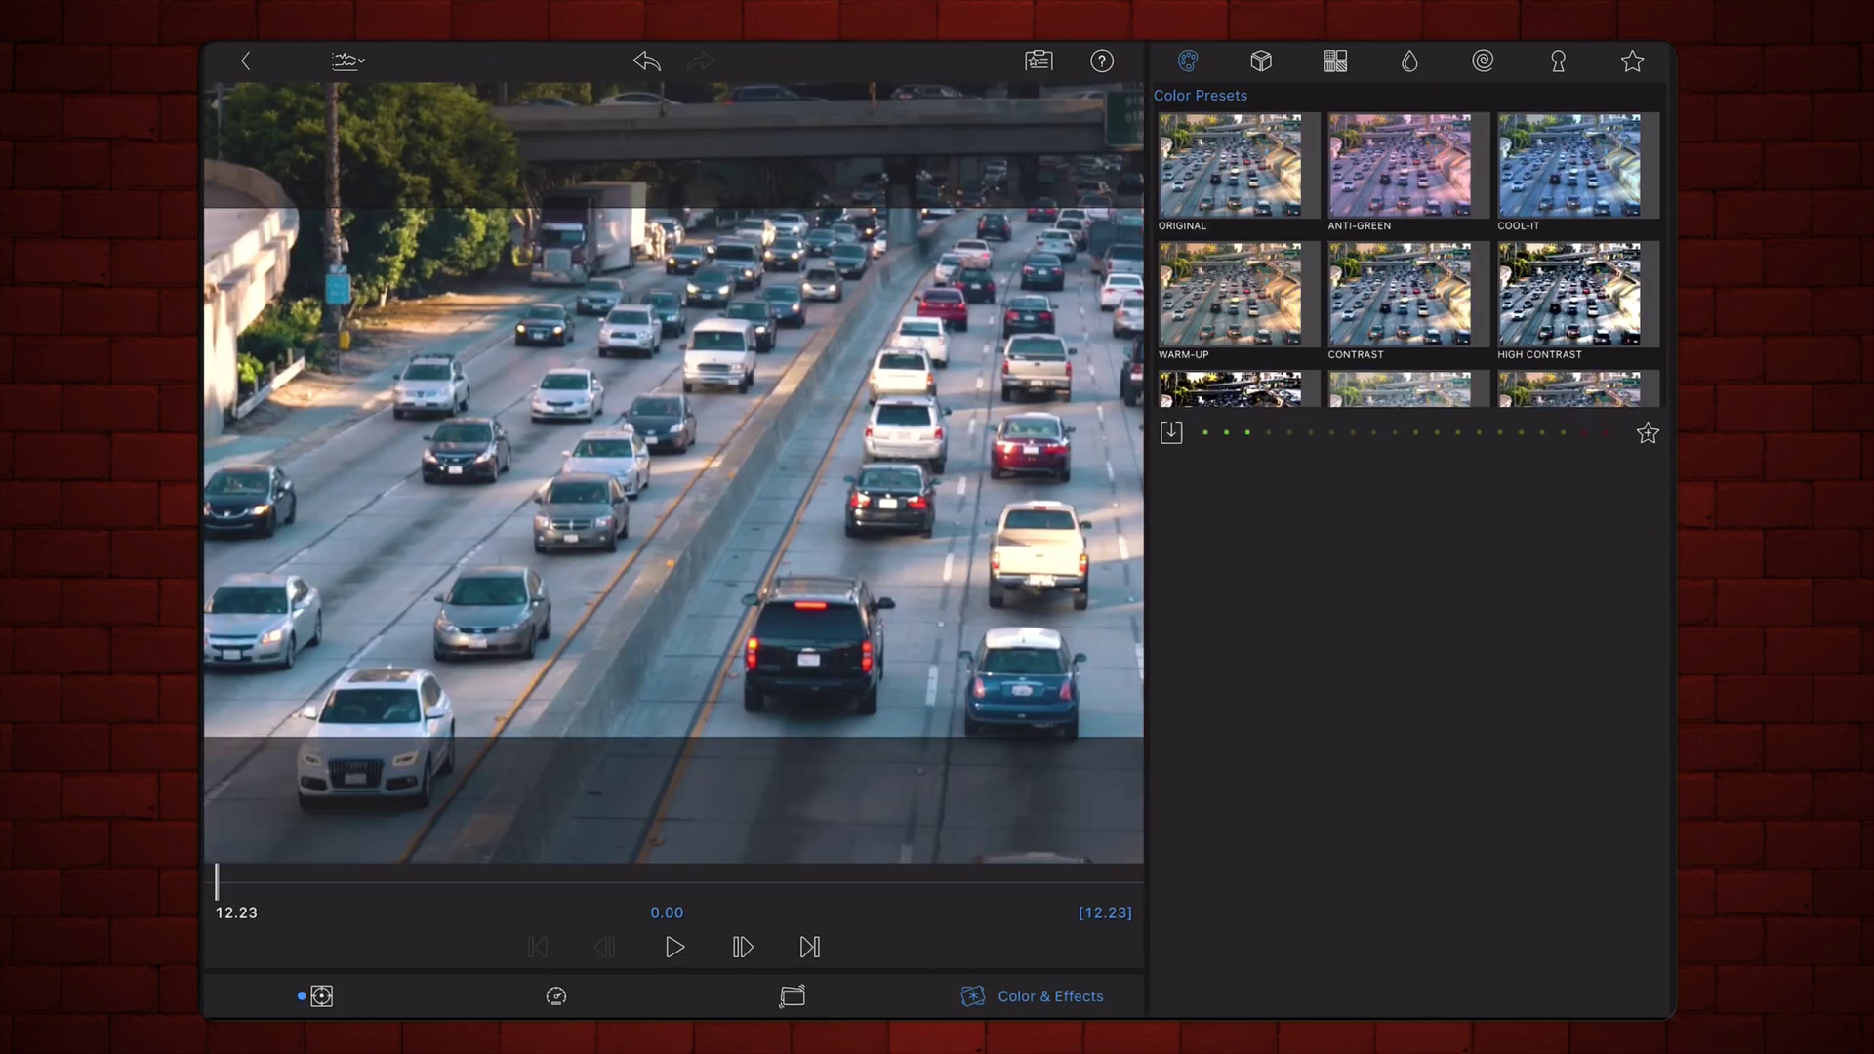
left_click(1230, 166)
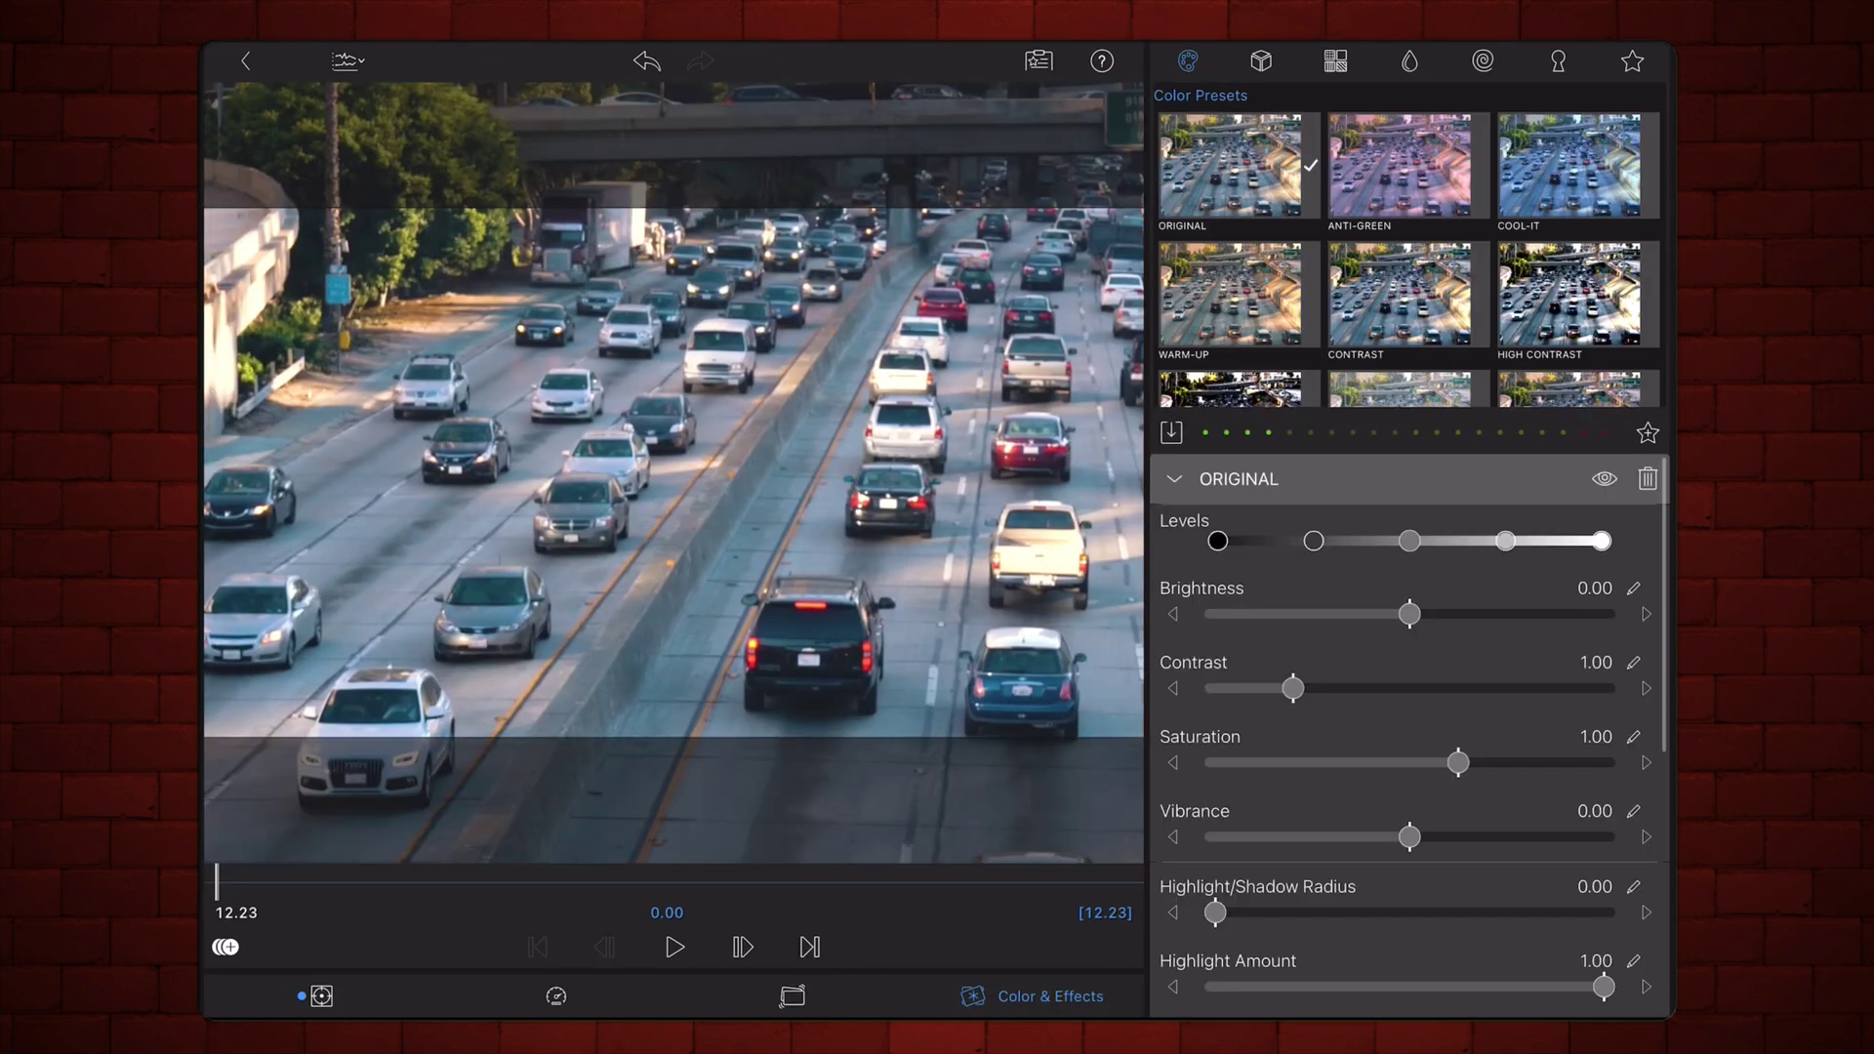
left_click(1596, 663)
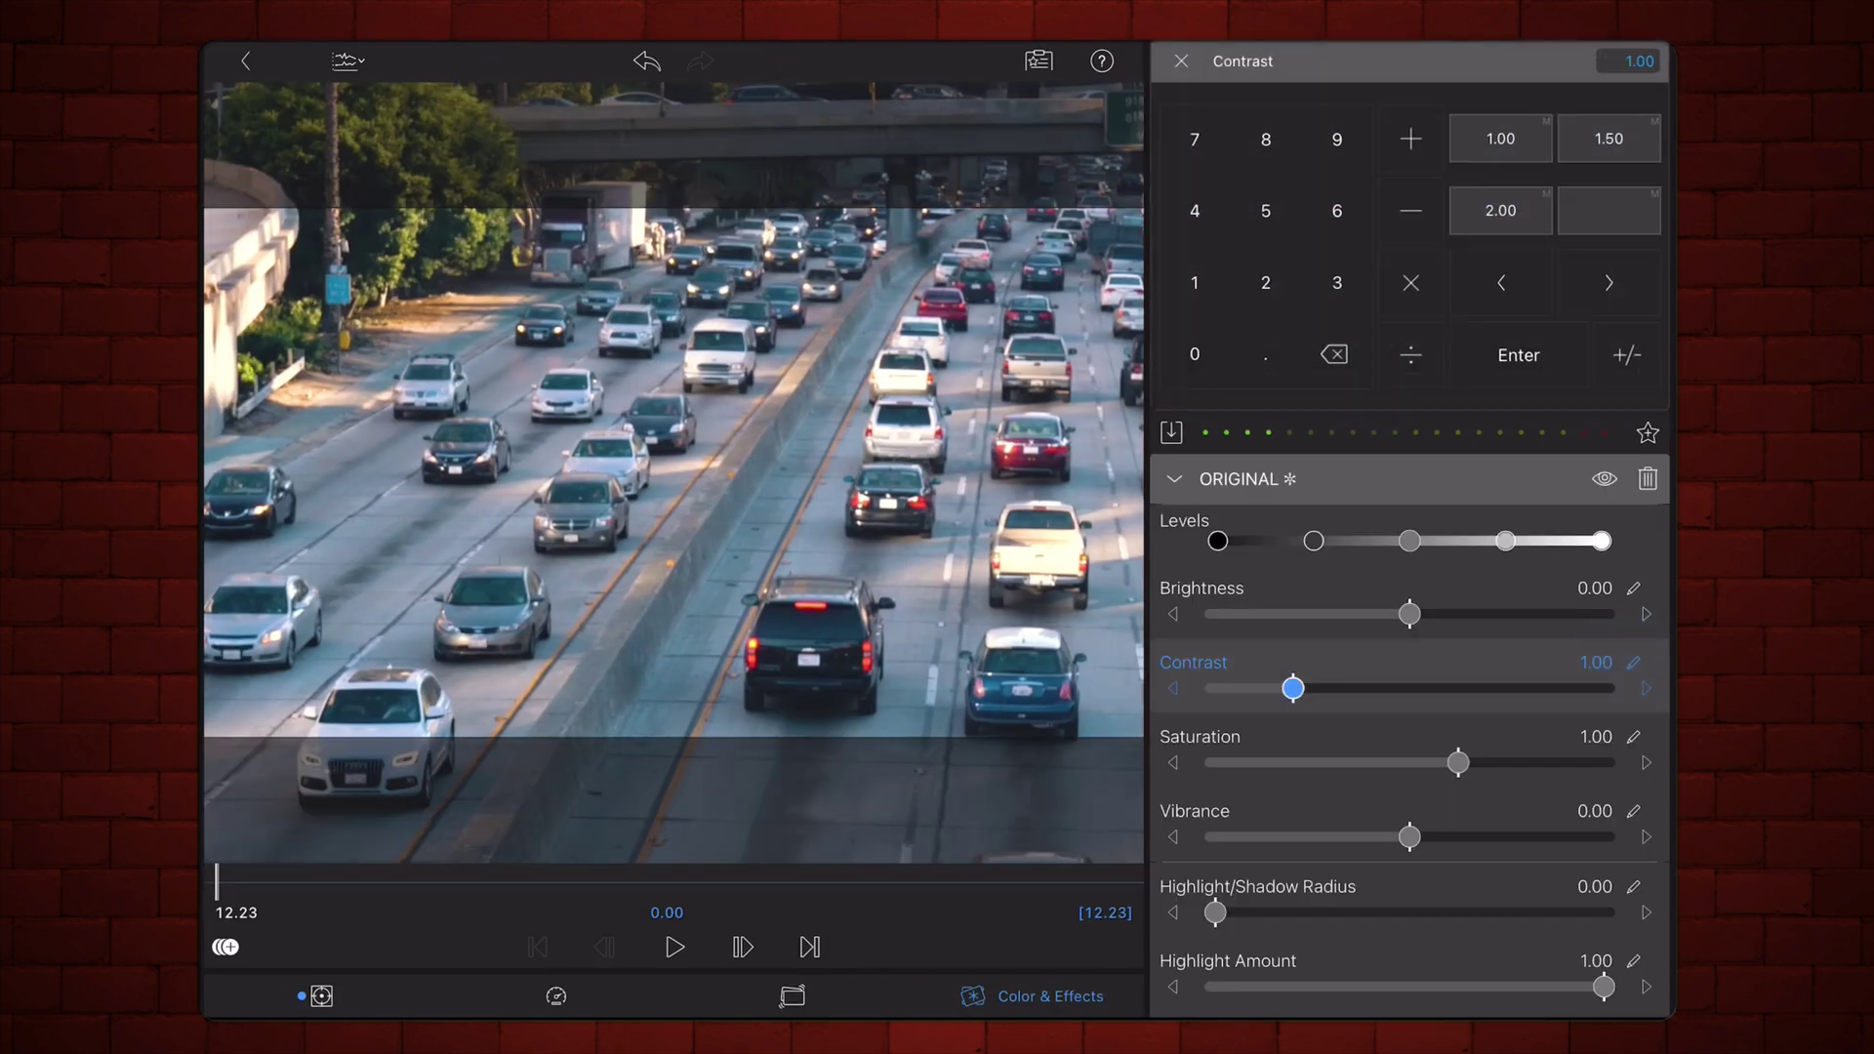
type("1.")
left_click(1335, 139)
left_click(1519, 354)
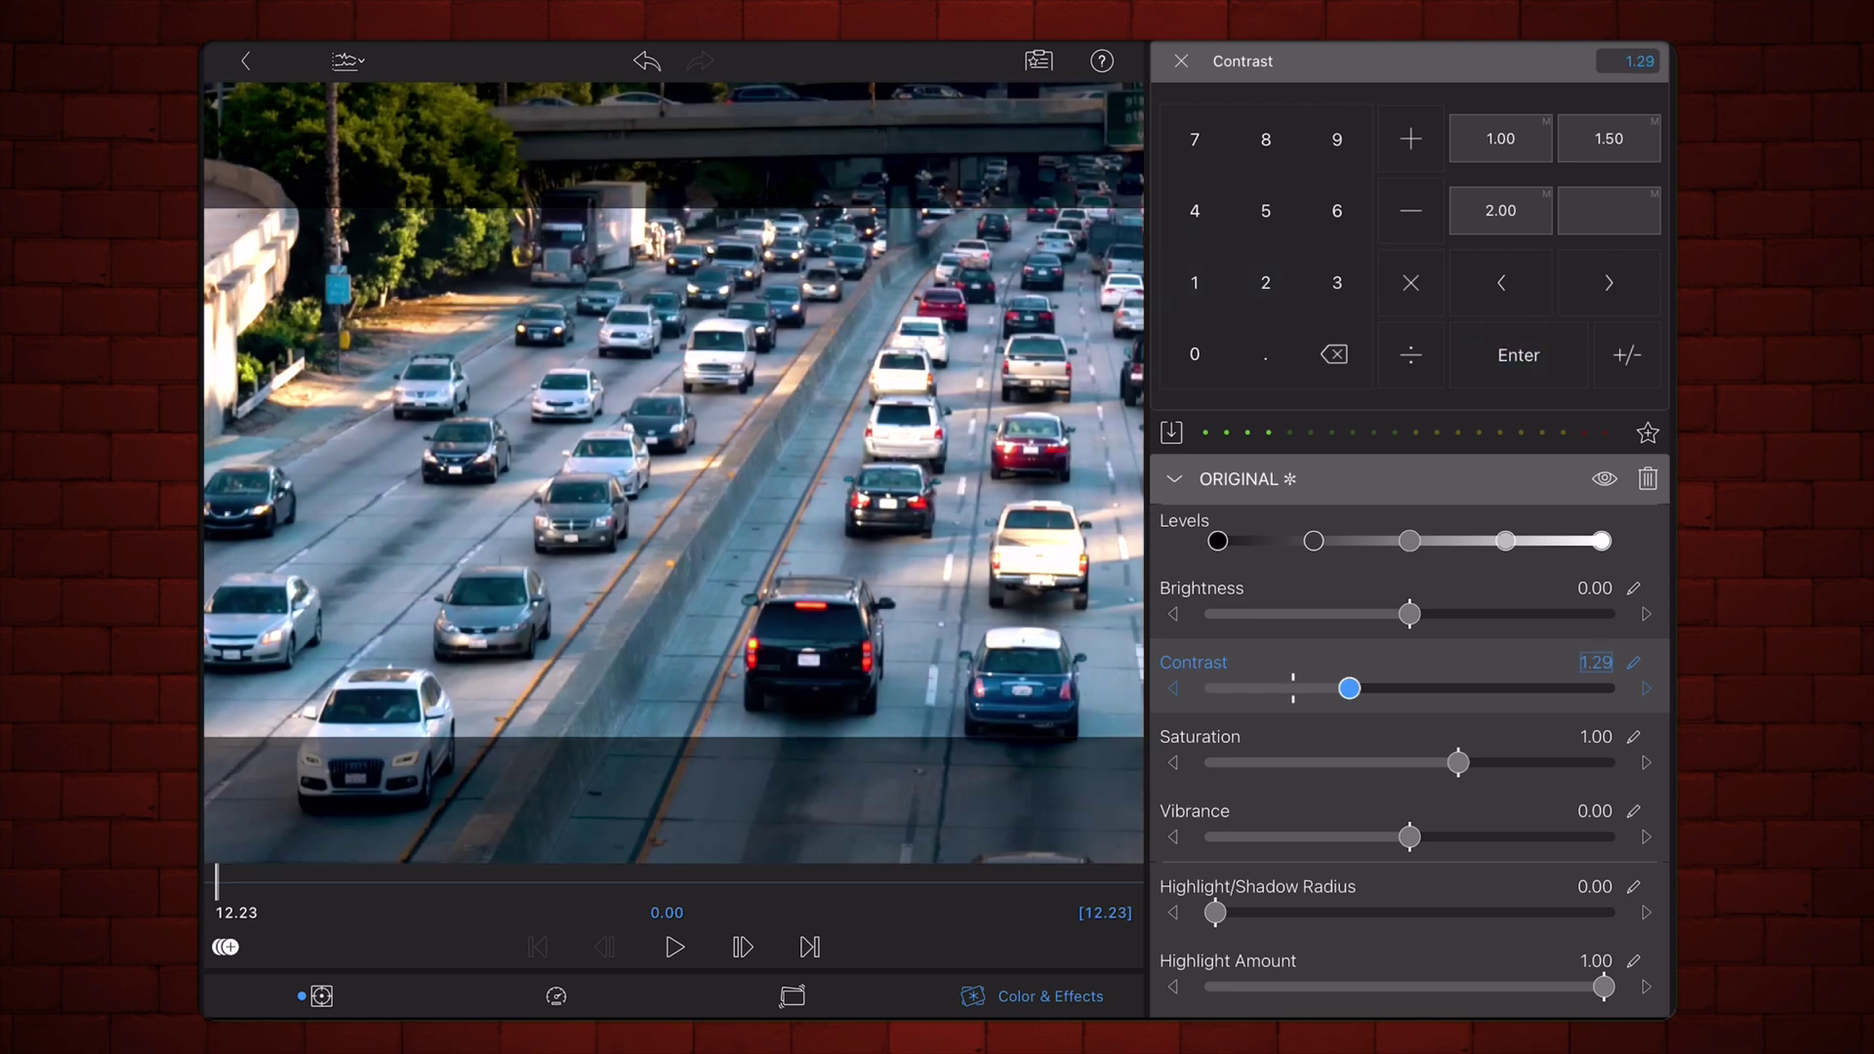
left_click(1597, 736)
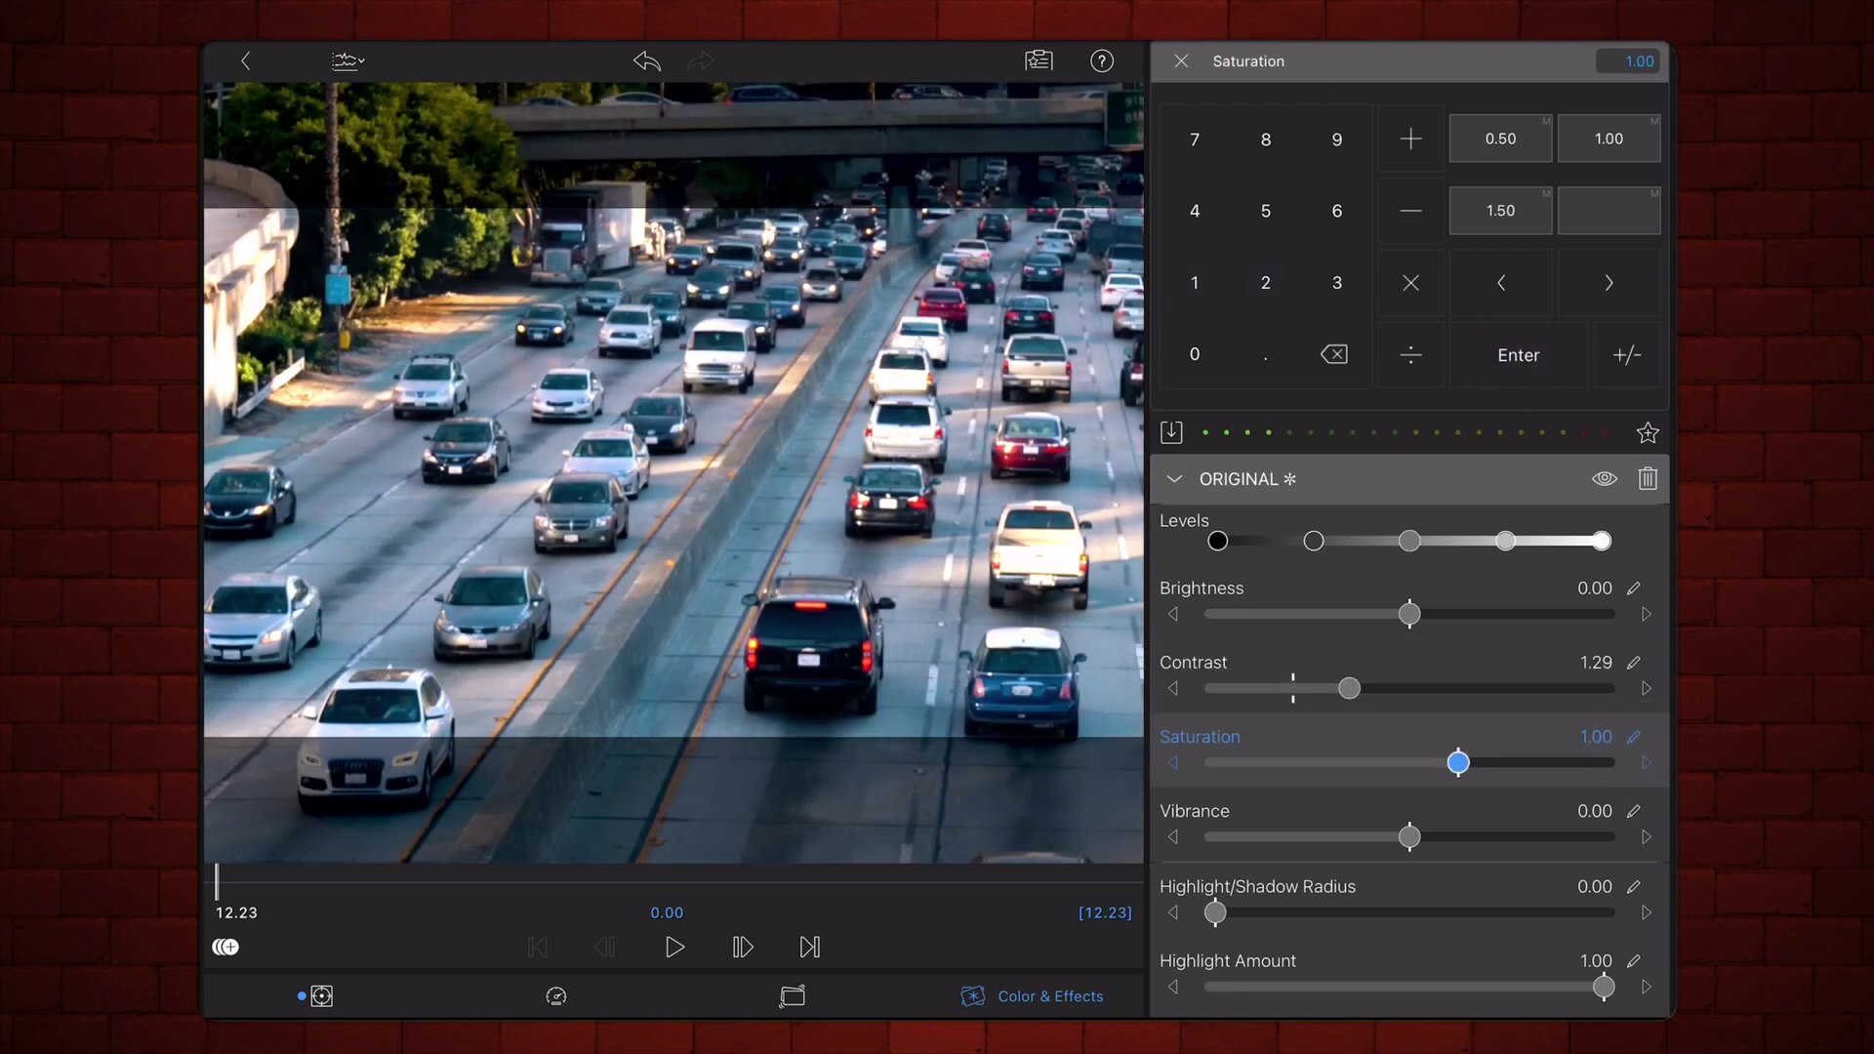
left_click(1193, 283)
left_click(1265, 354)
left_click(1192, 355)
left_click(1194, 140)
left_click(1519, 354)
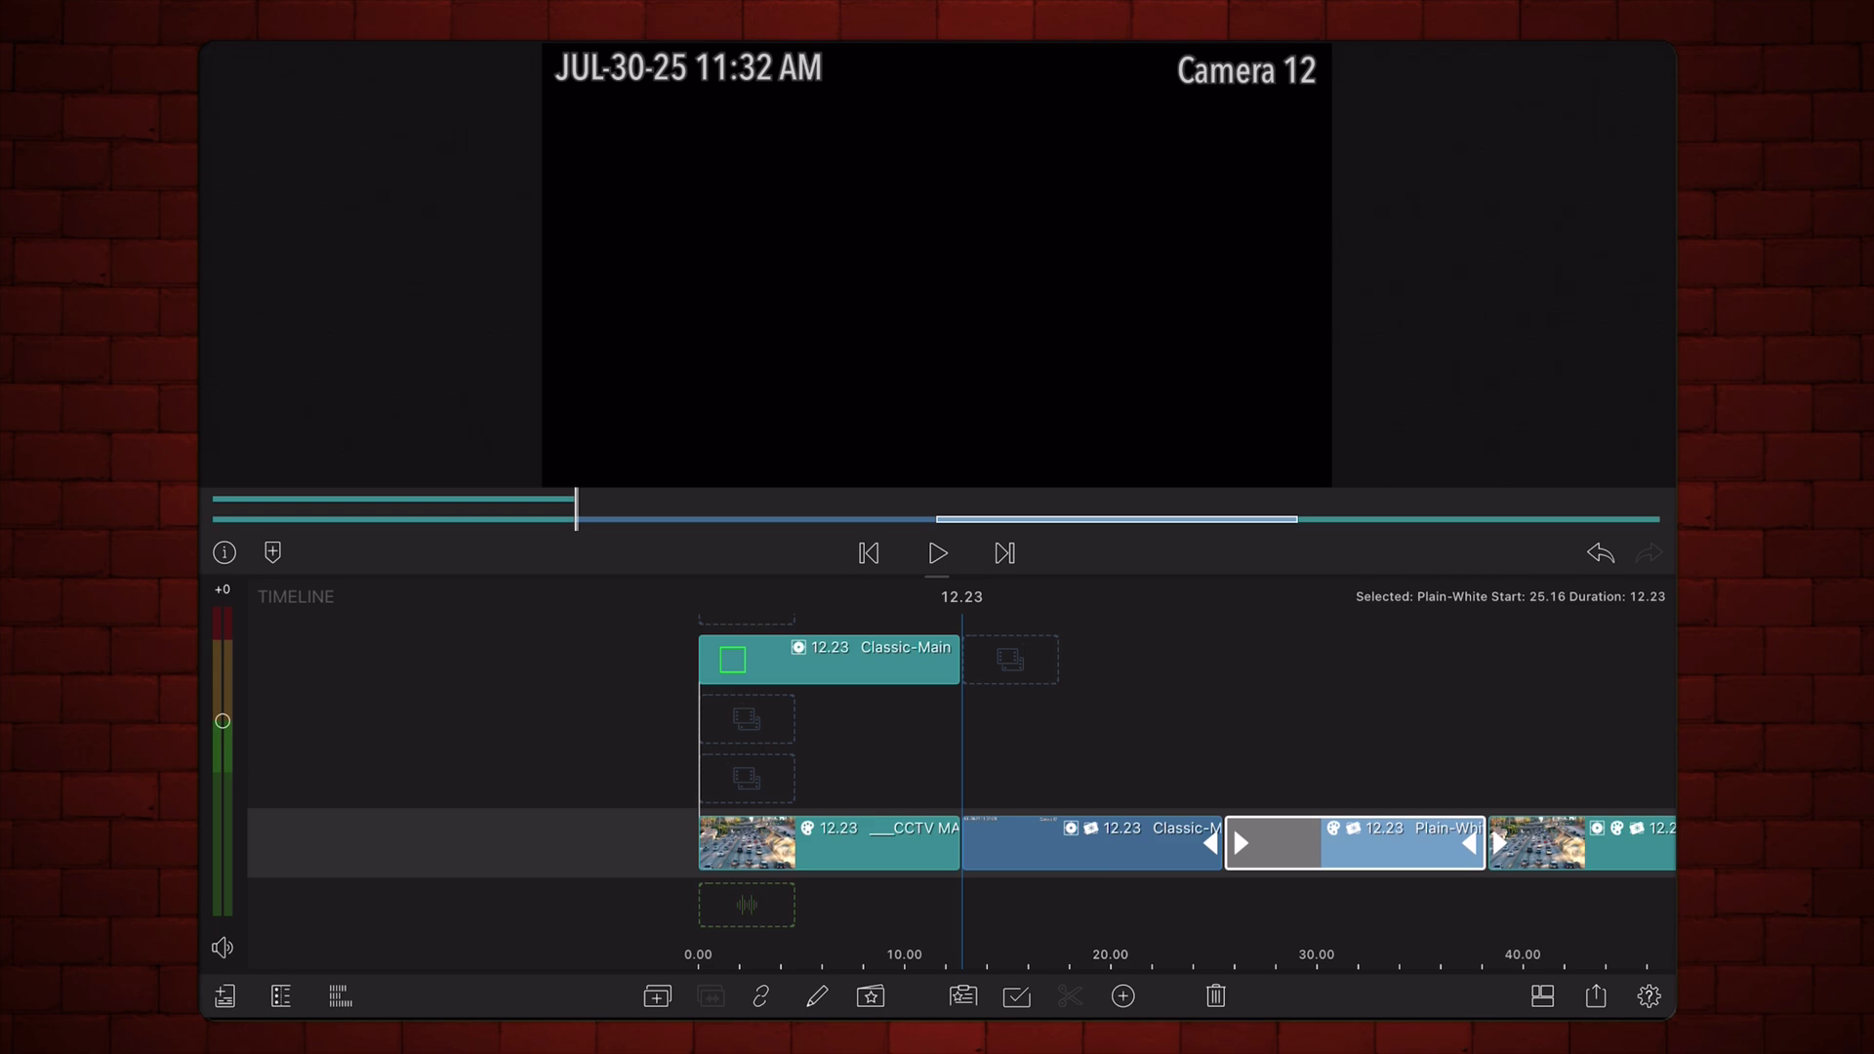
- Move the Classic-Main title and Plain-White clip onto overlay tracks above the first CCTV clip at 0.00
left_click_drag(1092, 843, 798, 784)
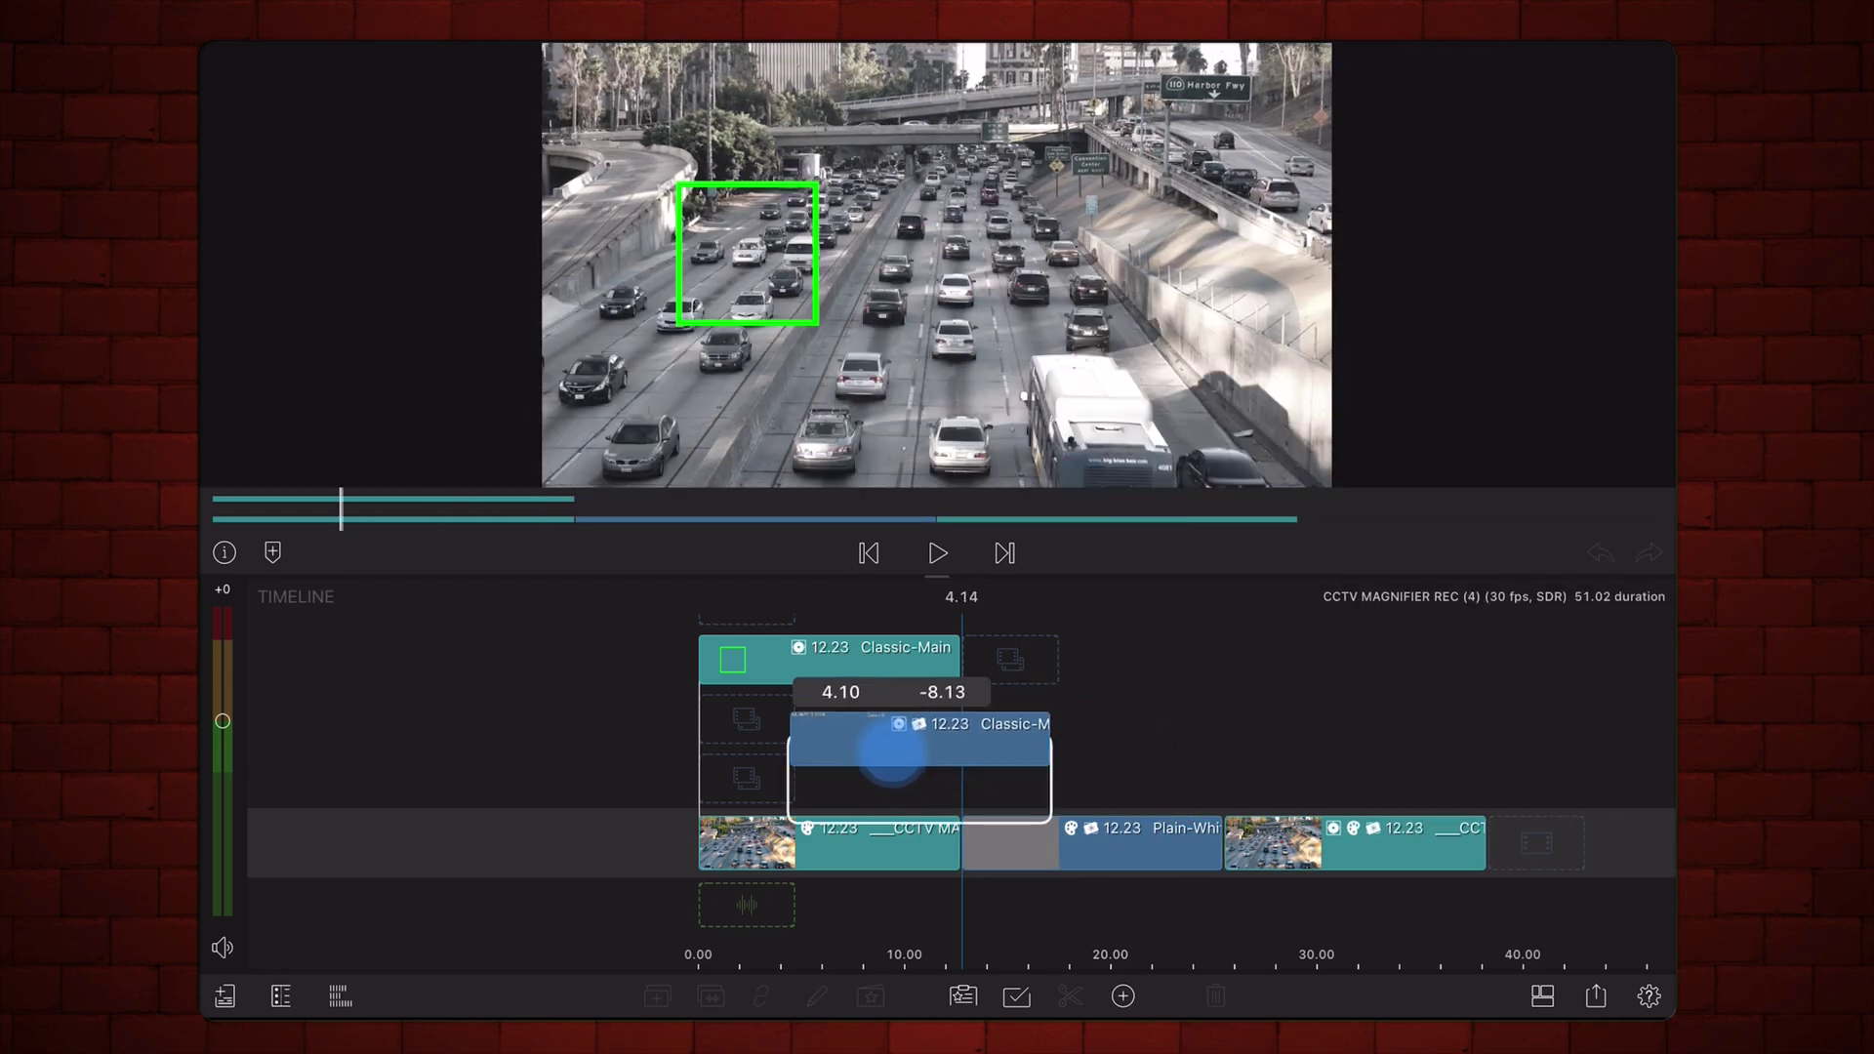
left_click_drag(1612, 747, 1531, 757)
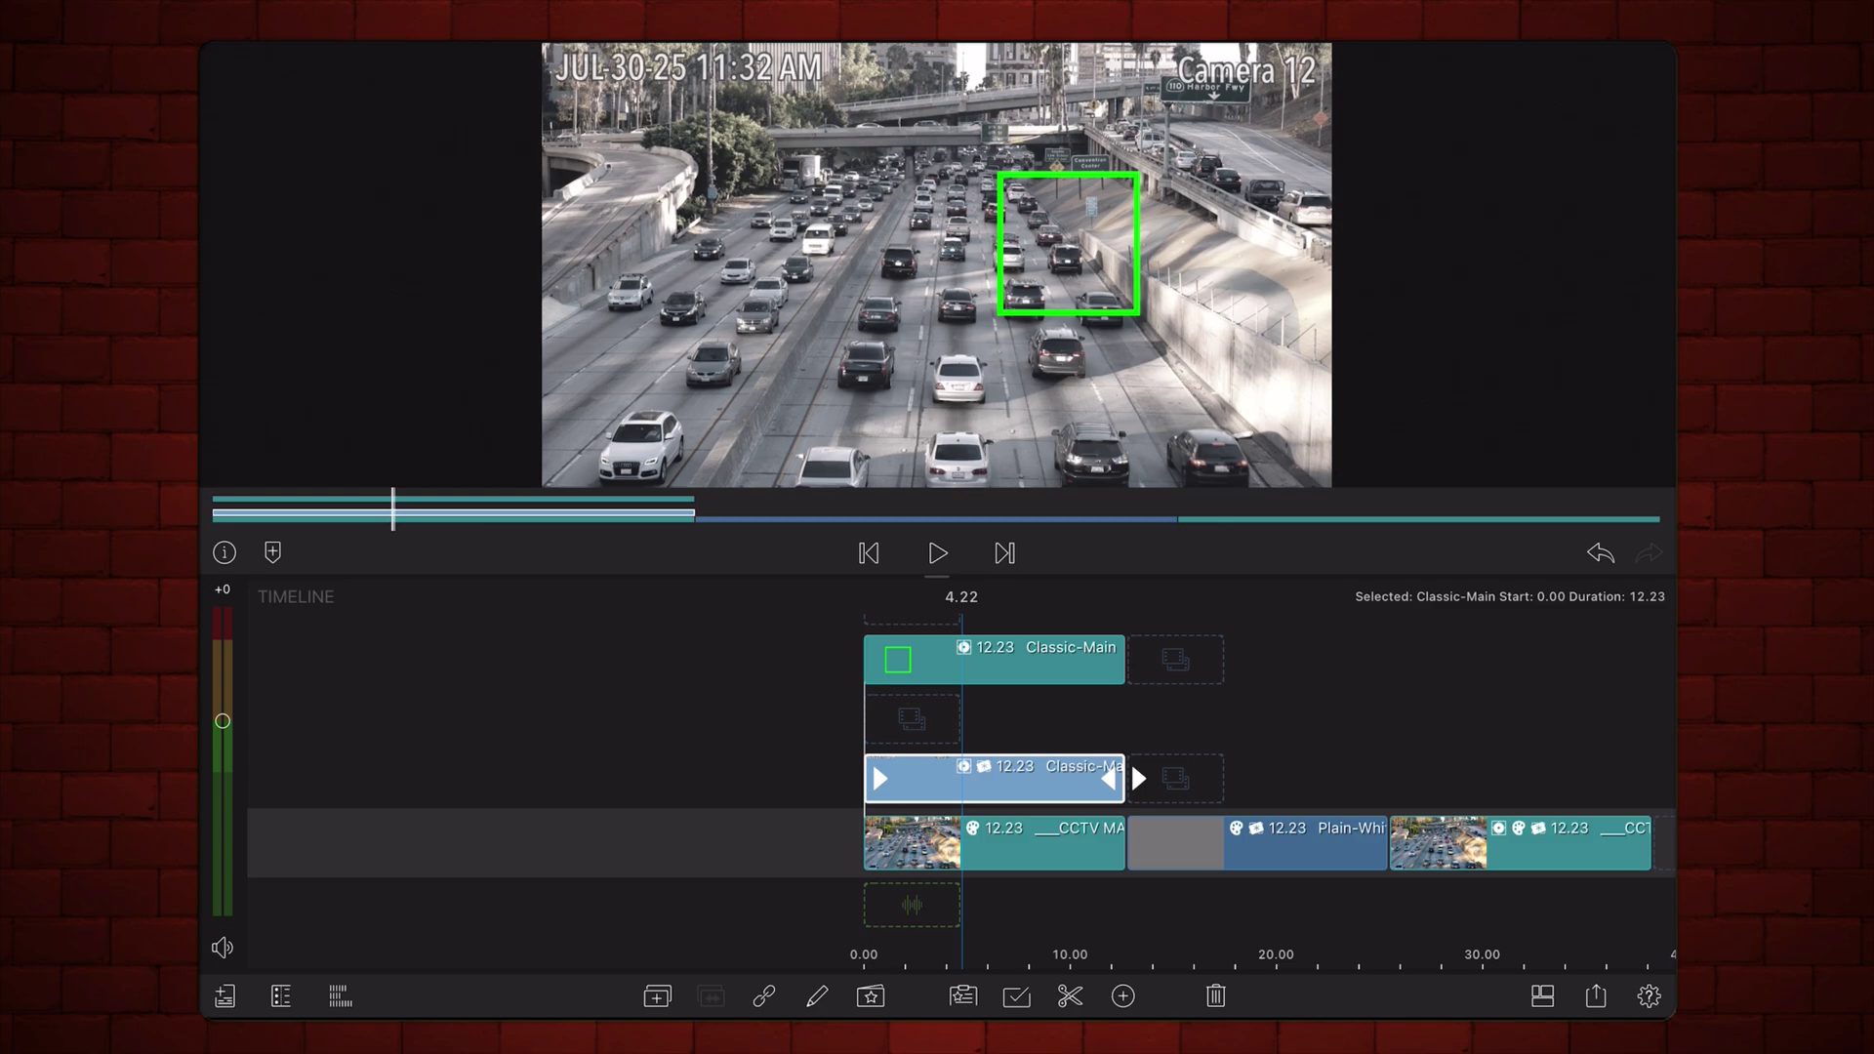
mouse_move(1362, 762)
left_mouse_down()
mouse_move(1034, 865)
mouse_move(893, 717)
left_mouse_up()
left_click_drag(1275, 762, 1559, 759)
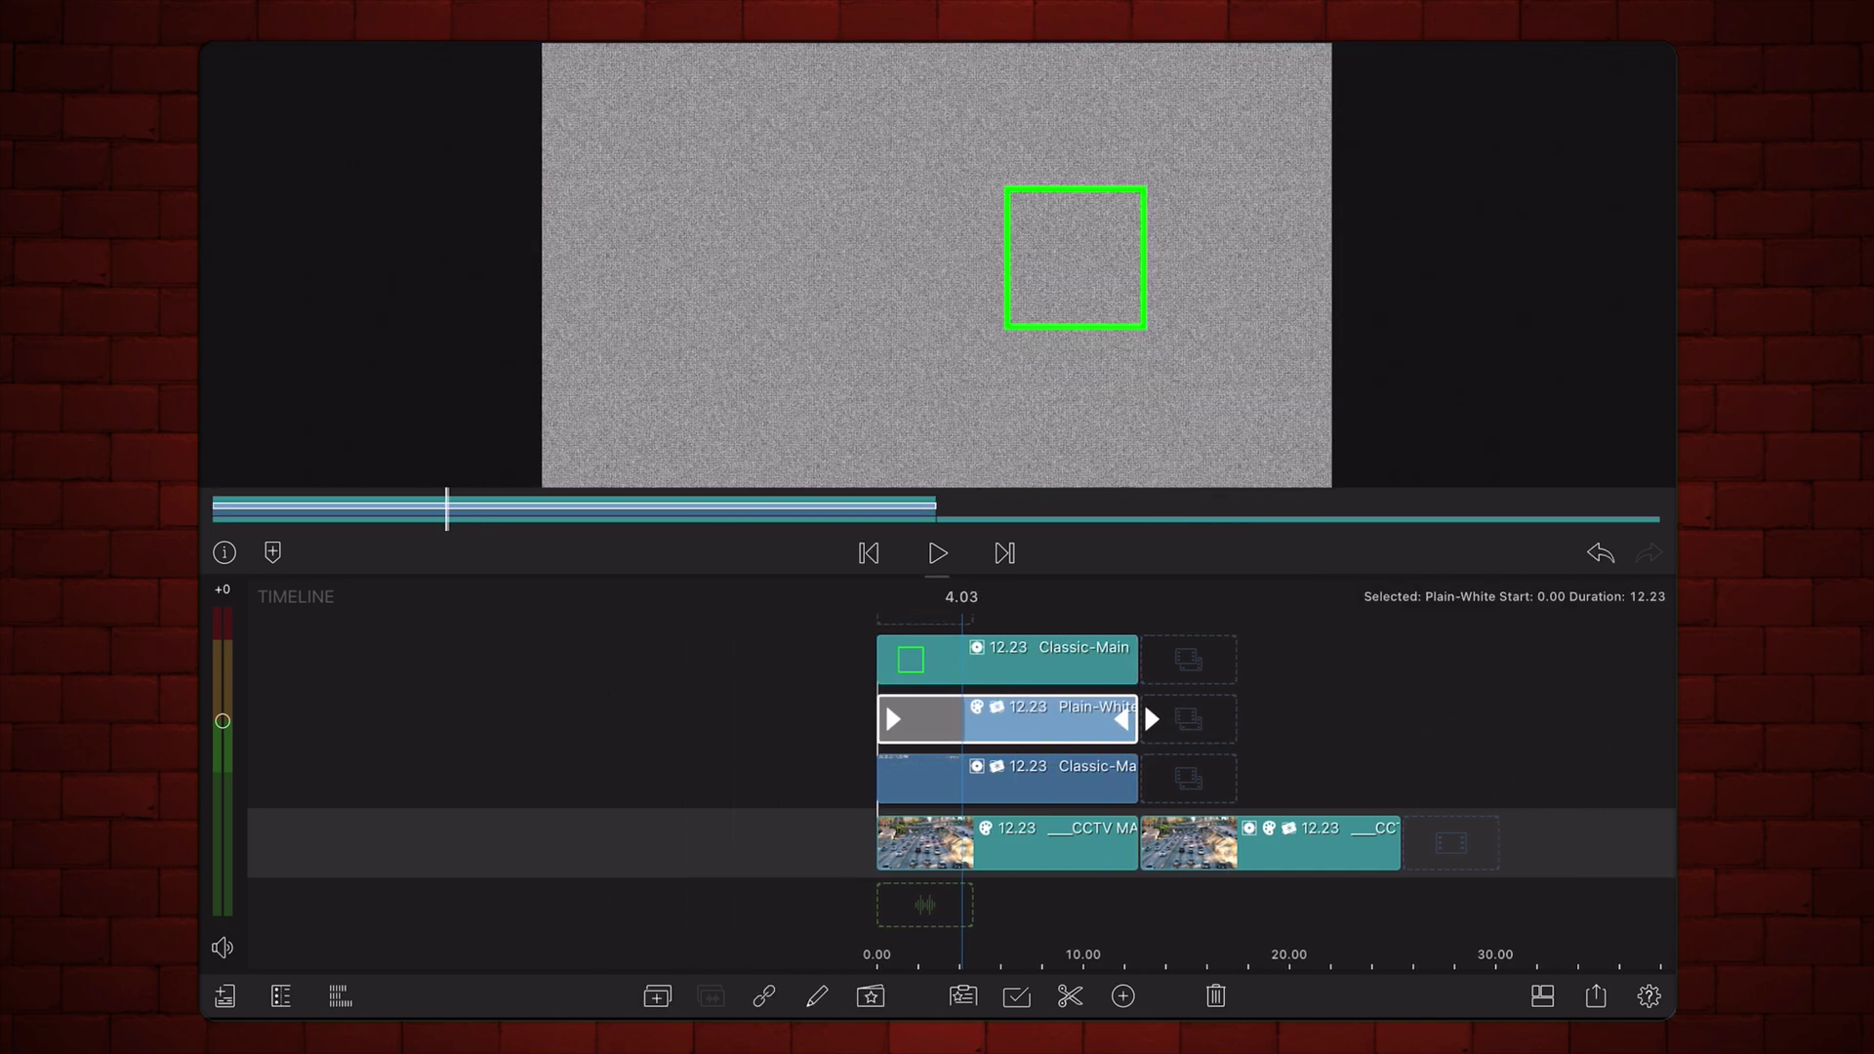
- Set the Plain-White noise clip's blend mode to Overlay
double_click(1067, 717)
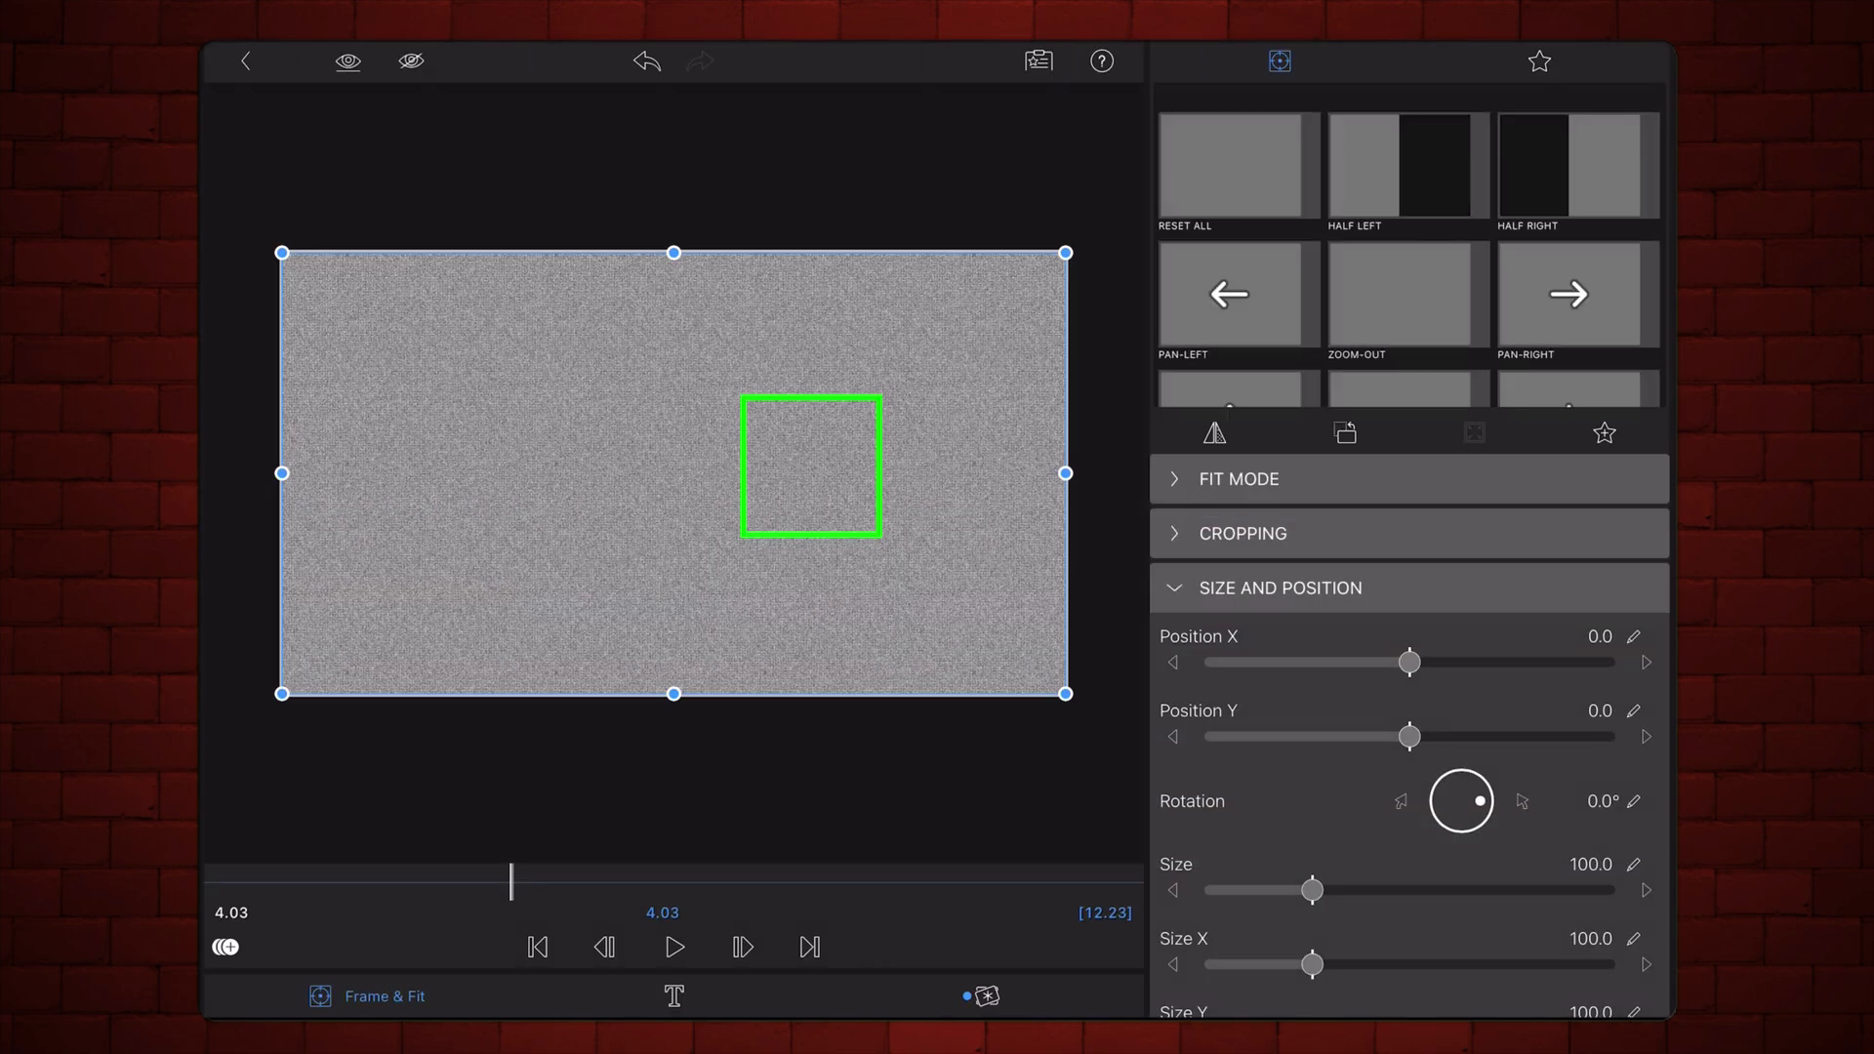
left_click(1173, 588)
left_click(1173, 642)
left_click(1647, 770)
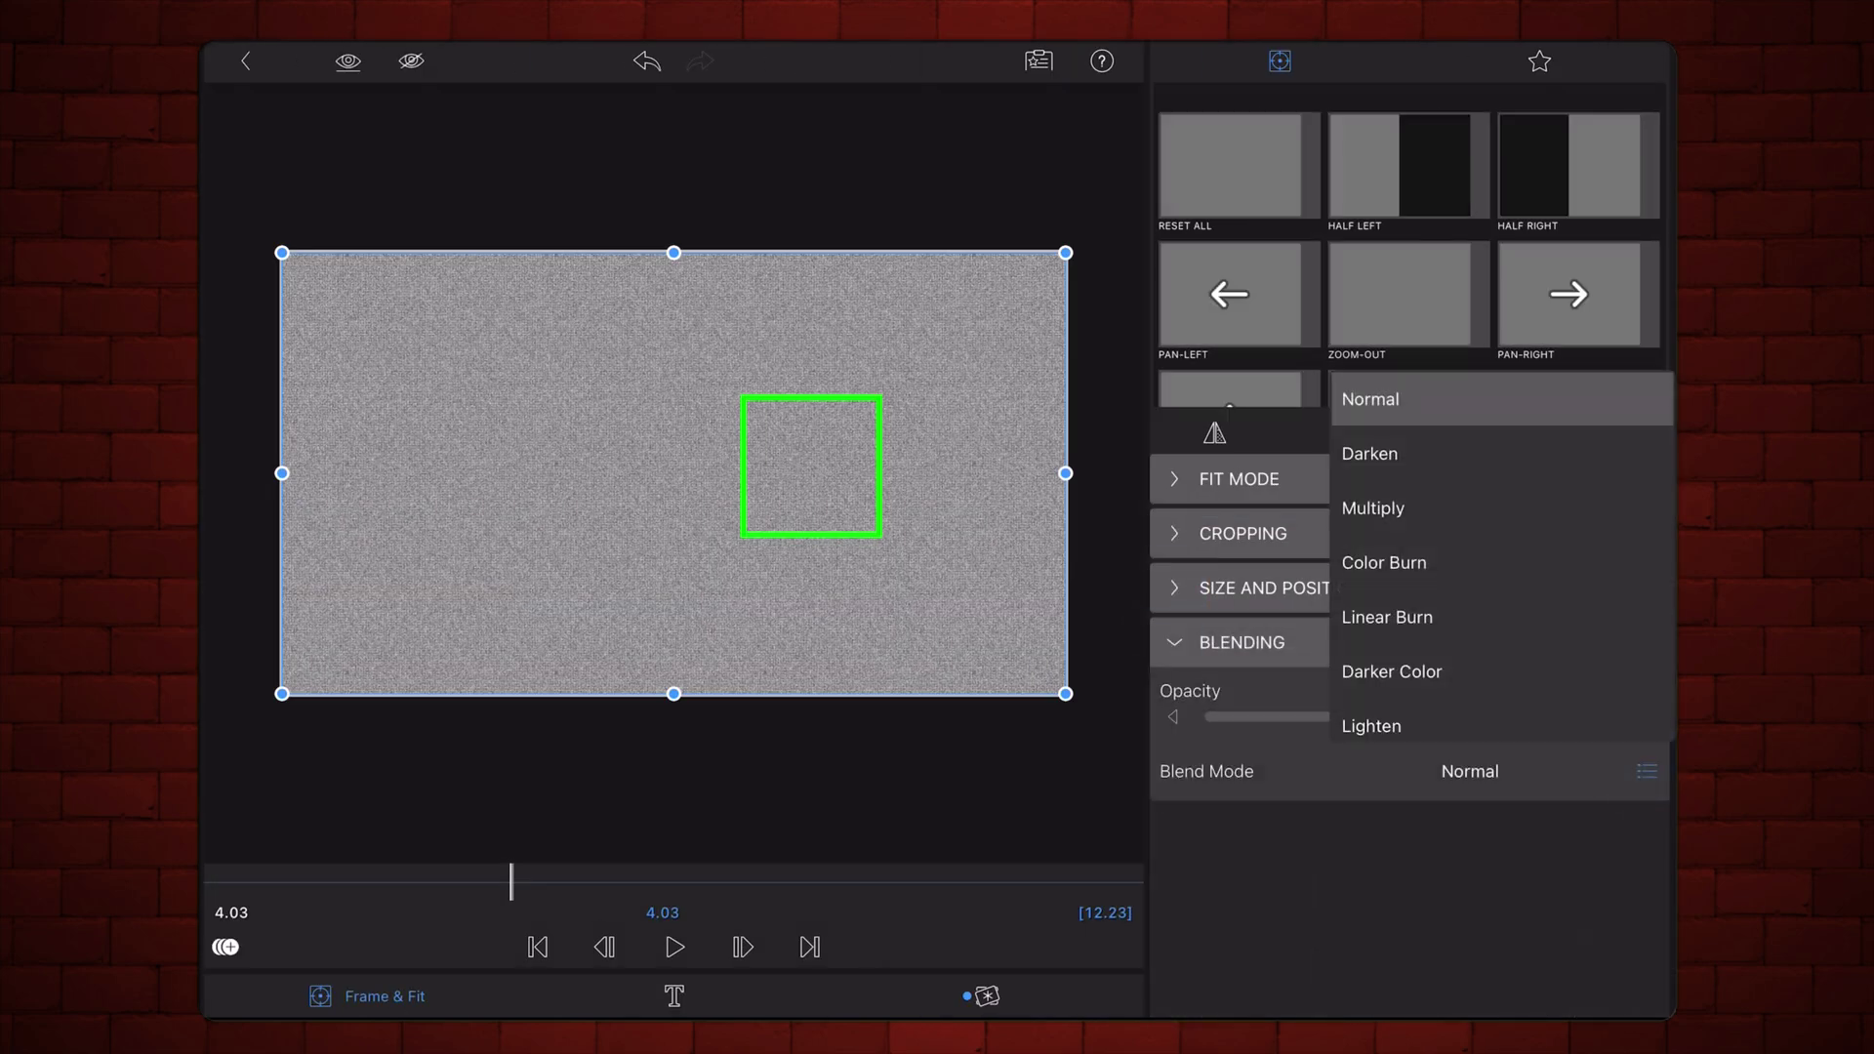
scroll(1501, 557, "down", 5)
left_click(1465, 710)
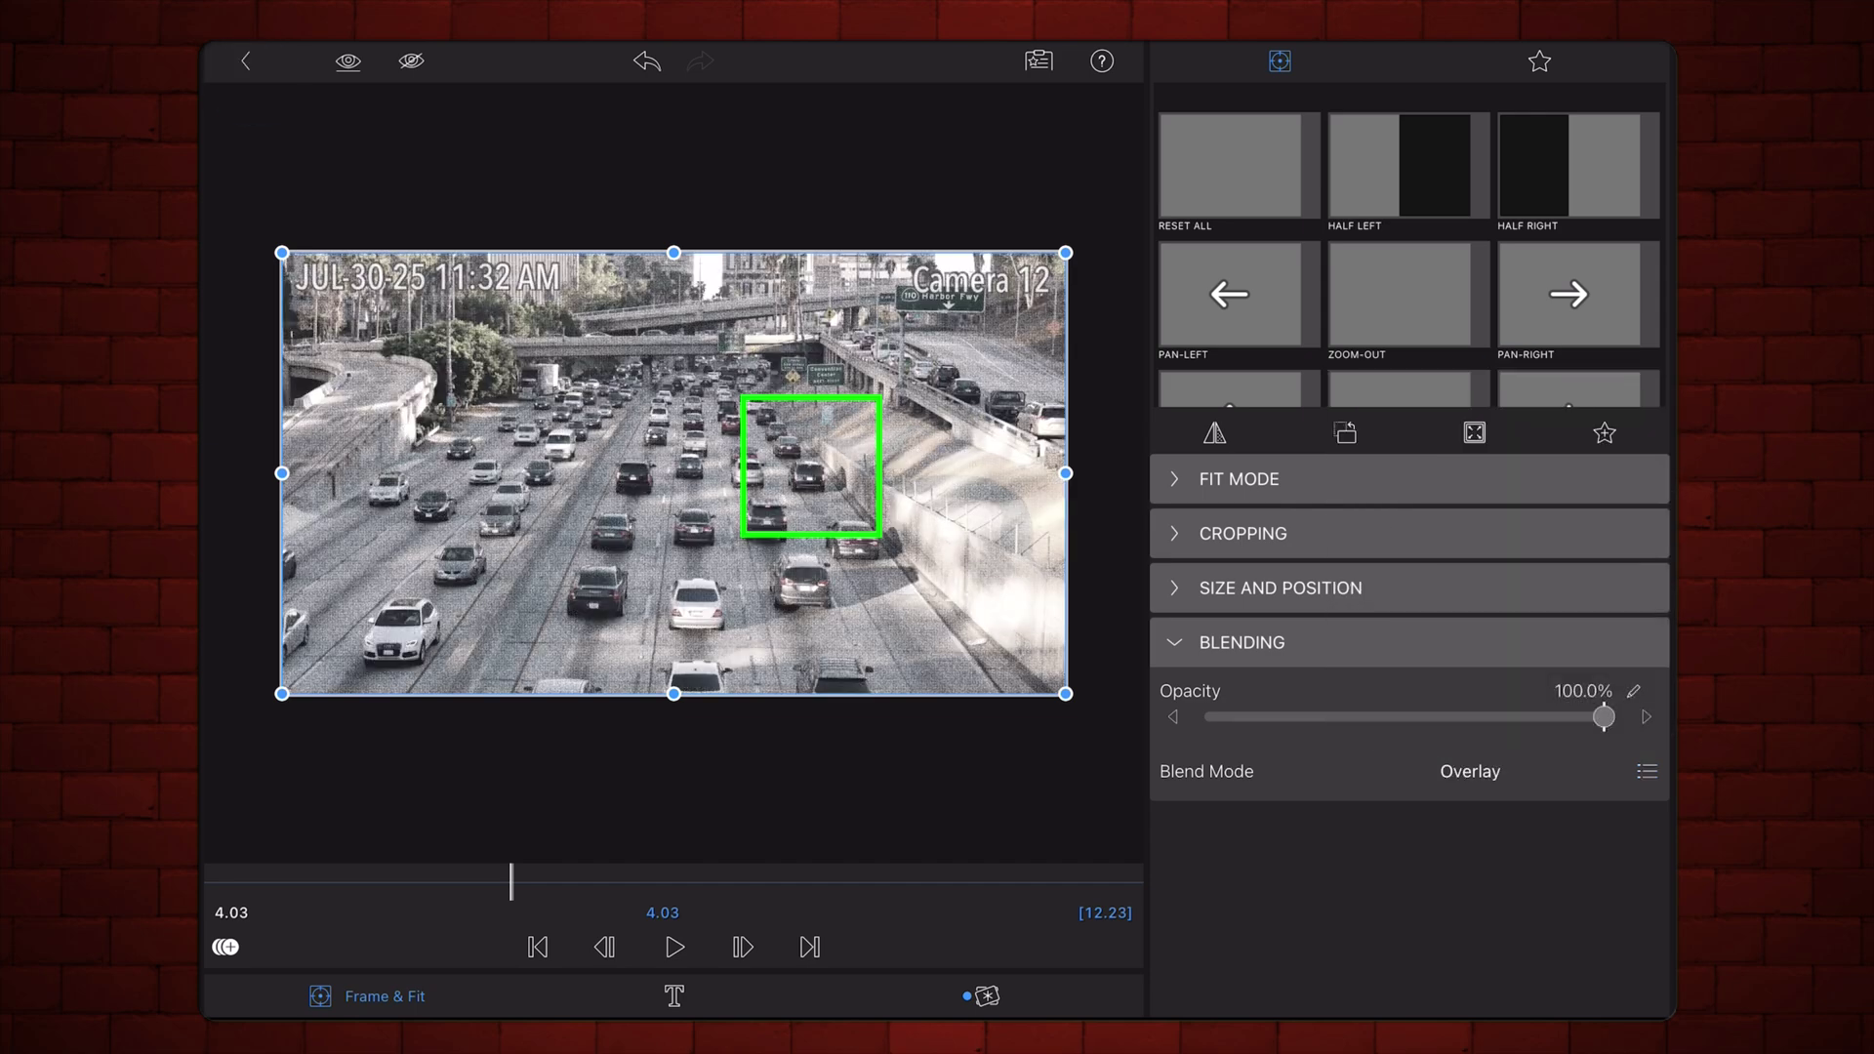
- Return to the timeline and play the edit from the beginning
left_click(245, 59)
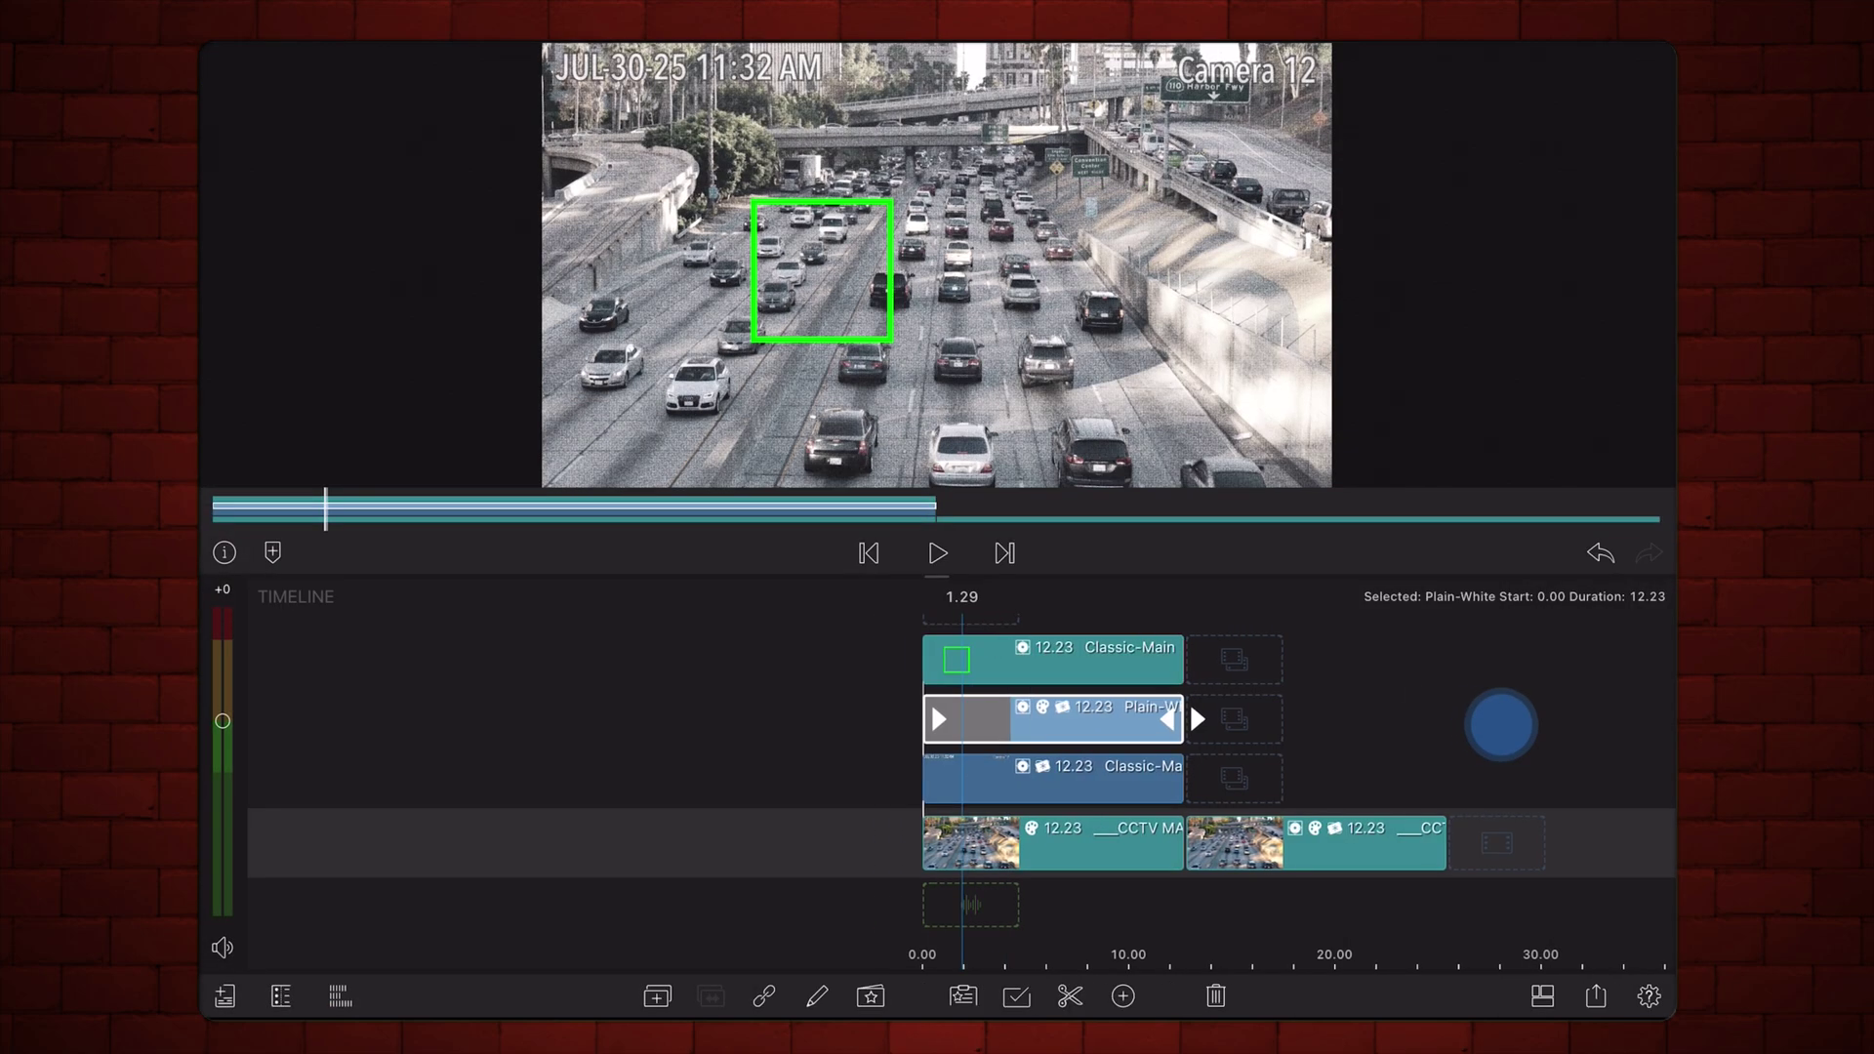
mouse_move(1435, 728)
left_mouse_down()
mouse_move(1523, 728)
mouse_move(1501, 770)
mouse_move(1552, 769)
left_mouse_up()
left_click(938, 553)
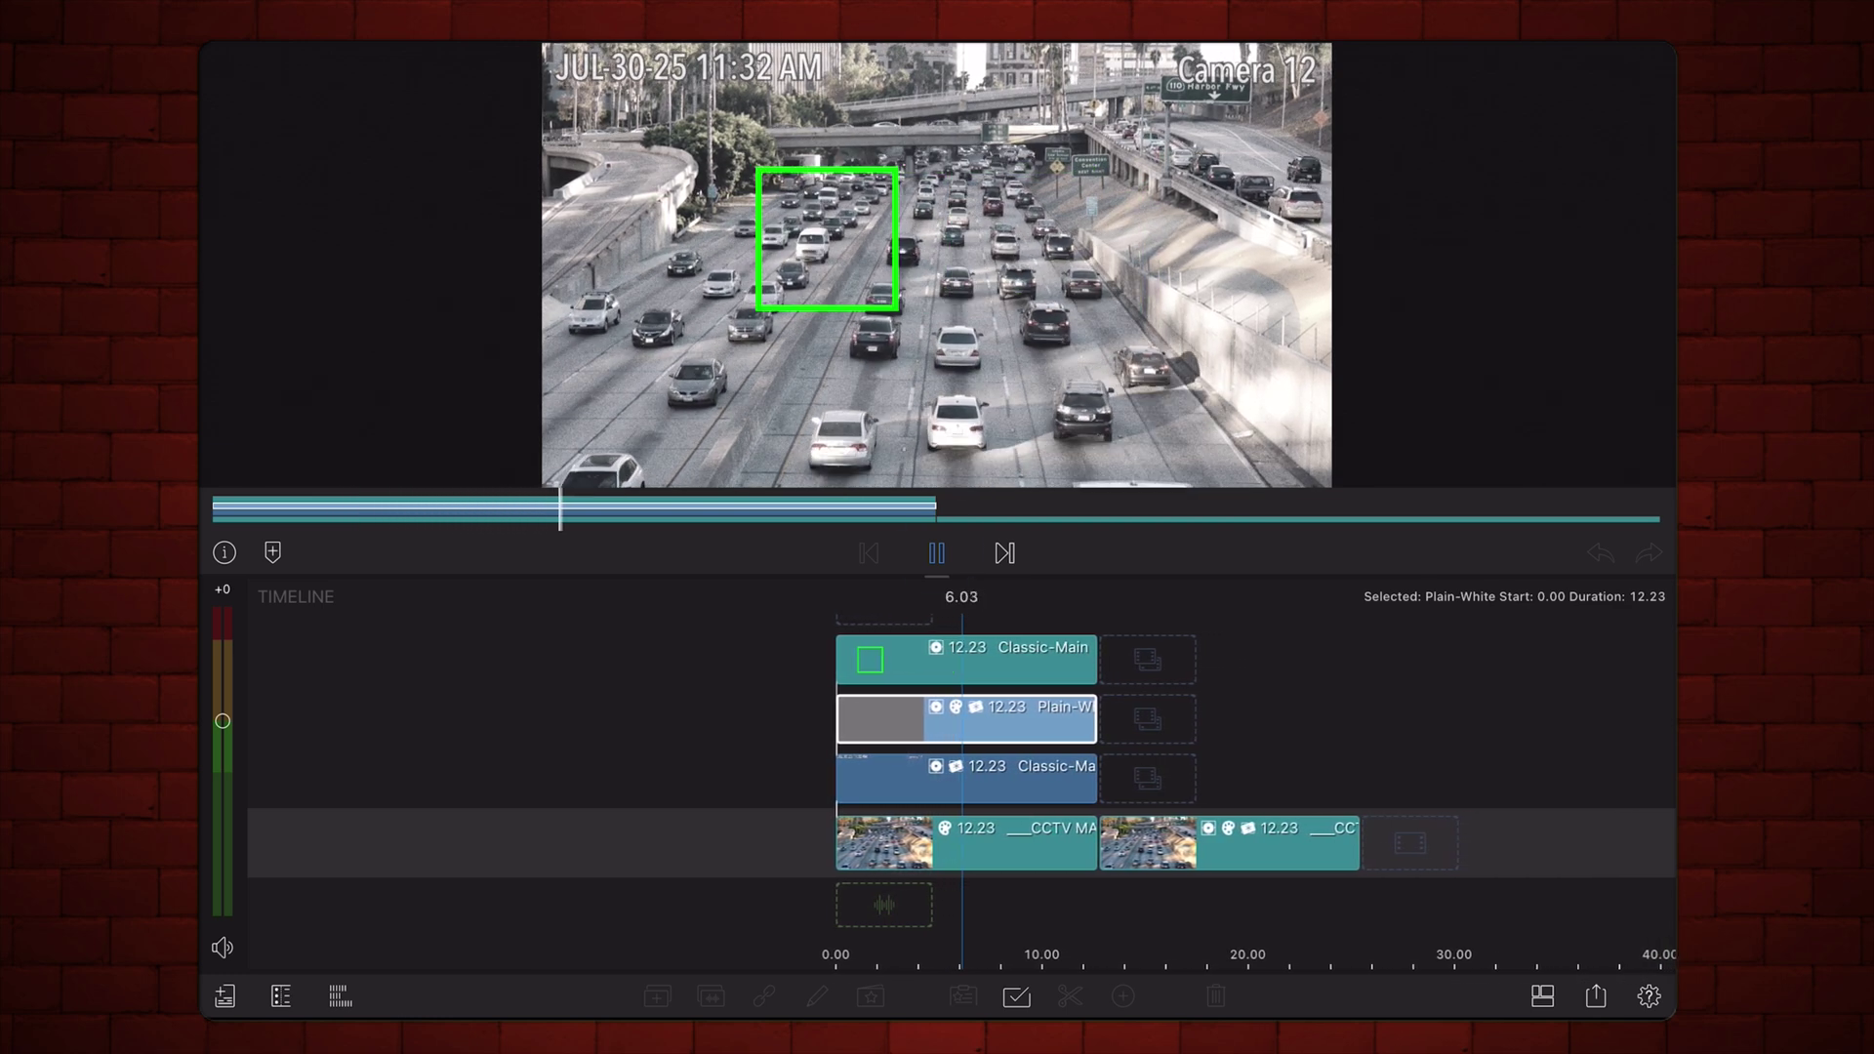
- Stop playback and select the square shape in the Classic-Main title's settings
key("space")
key("Escape")
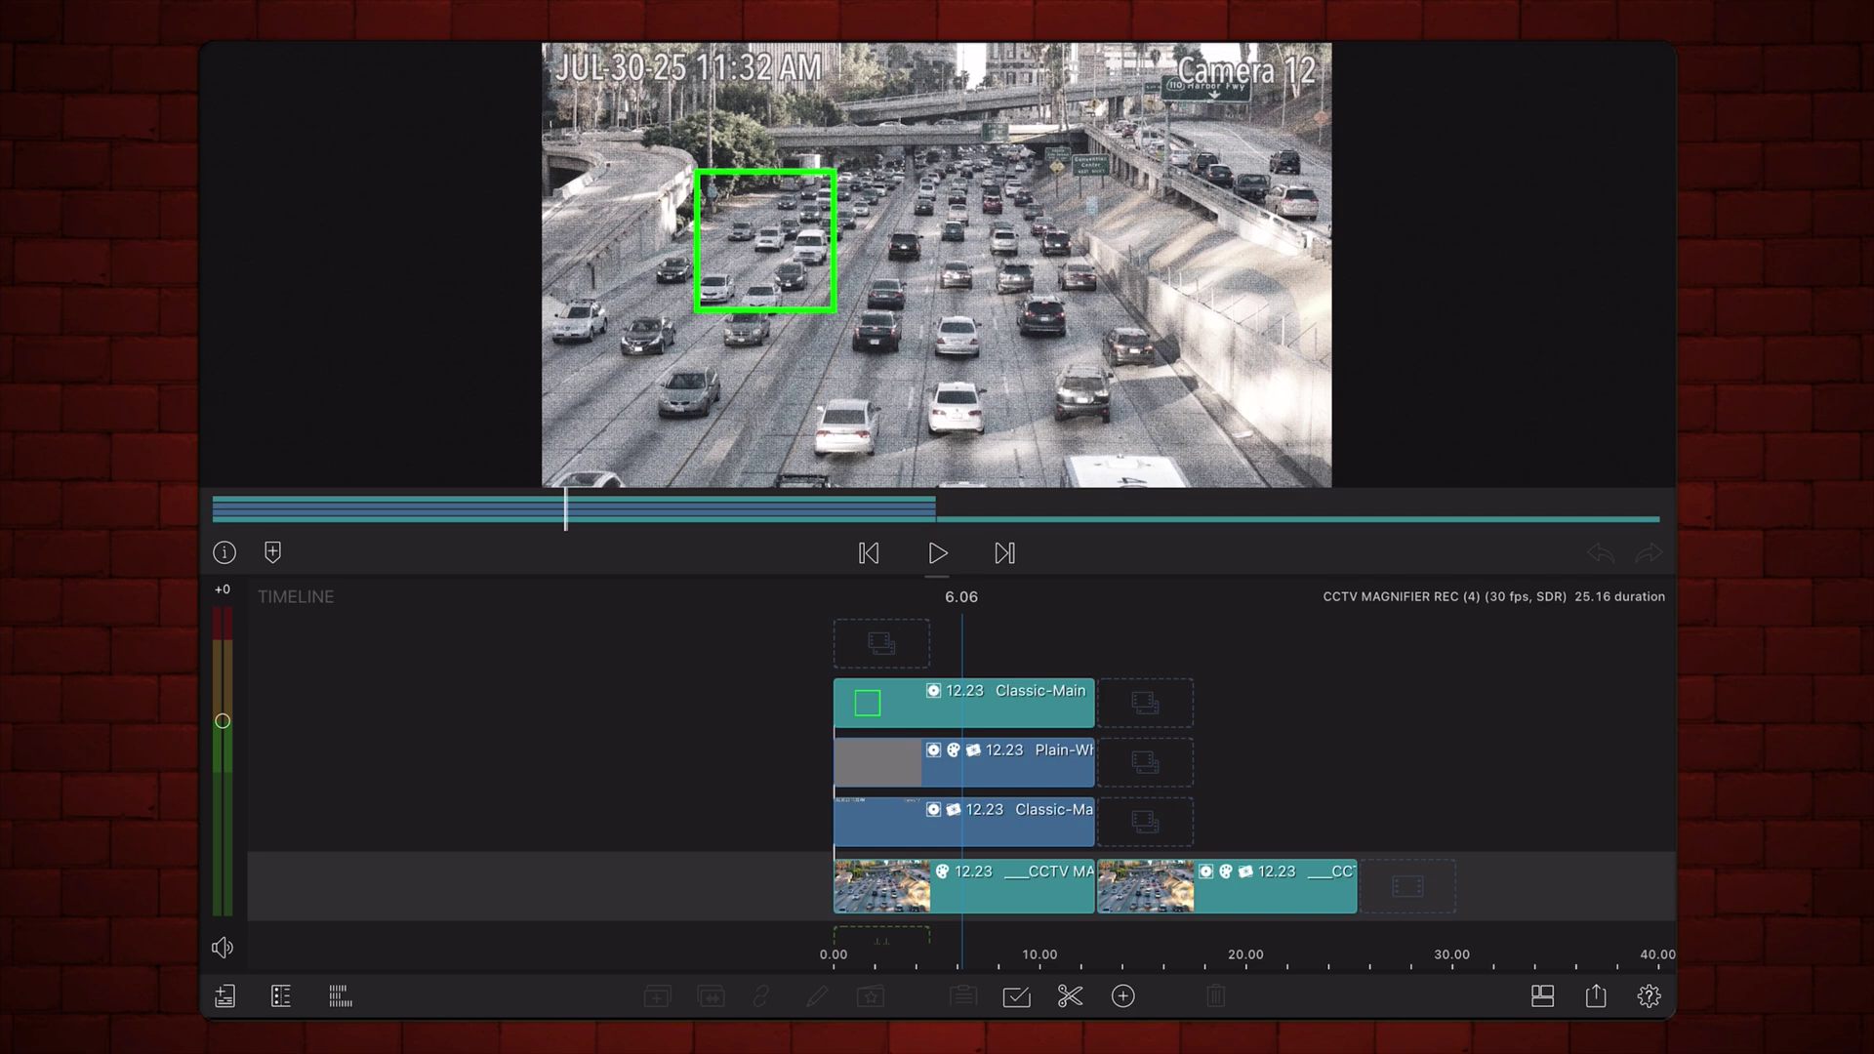
double_click(1010, 702)
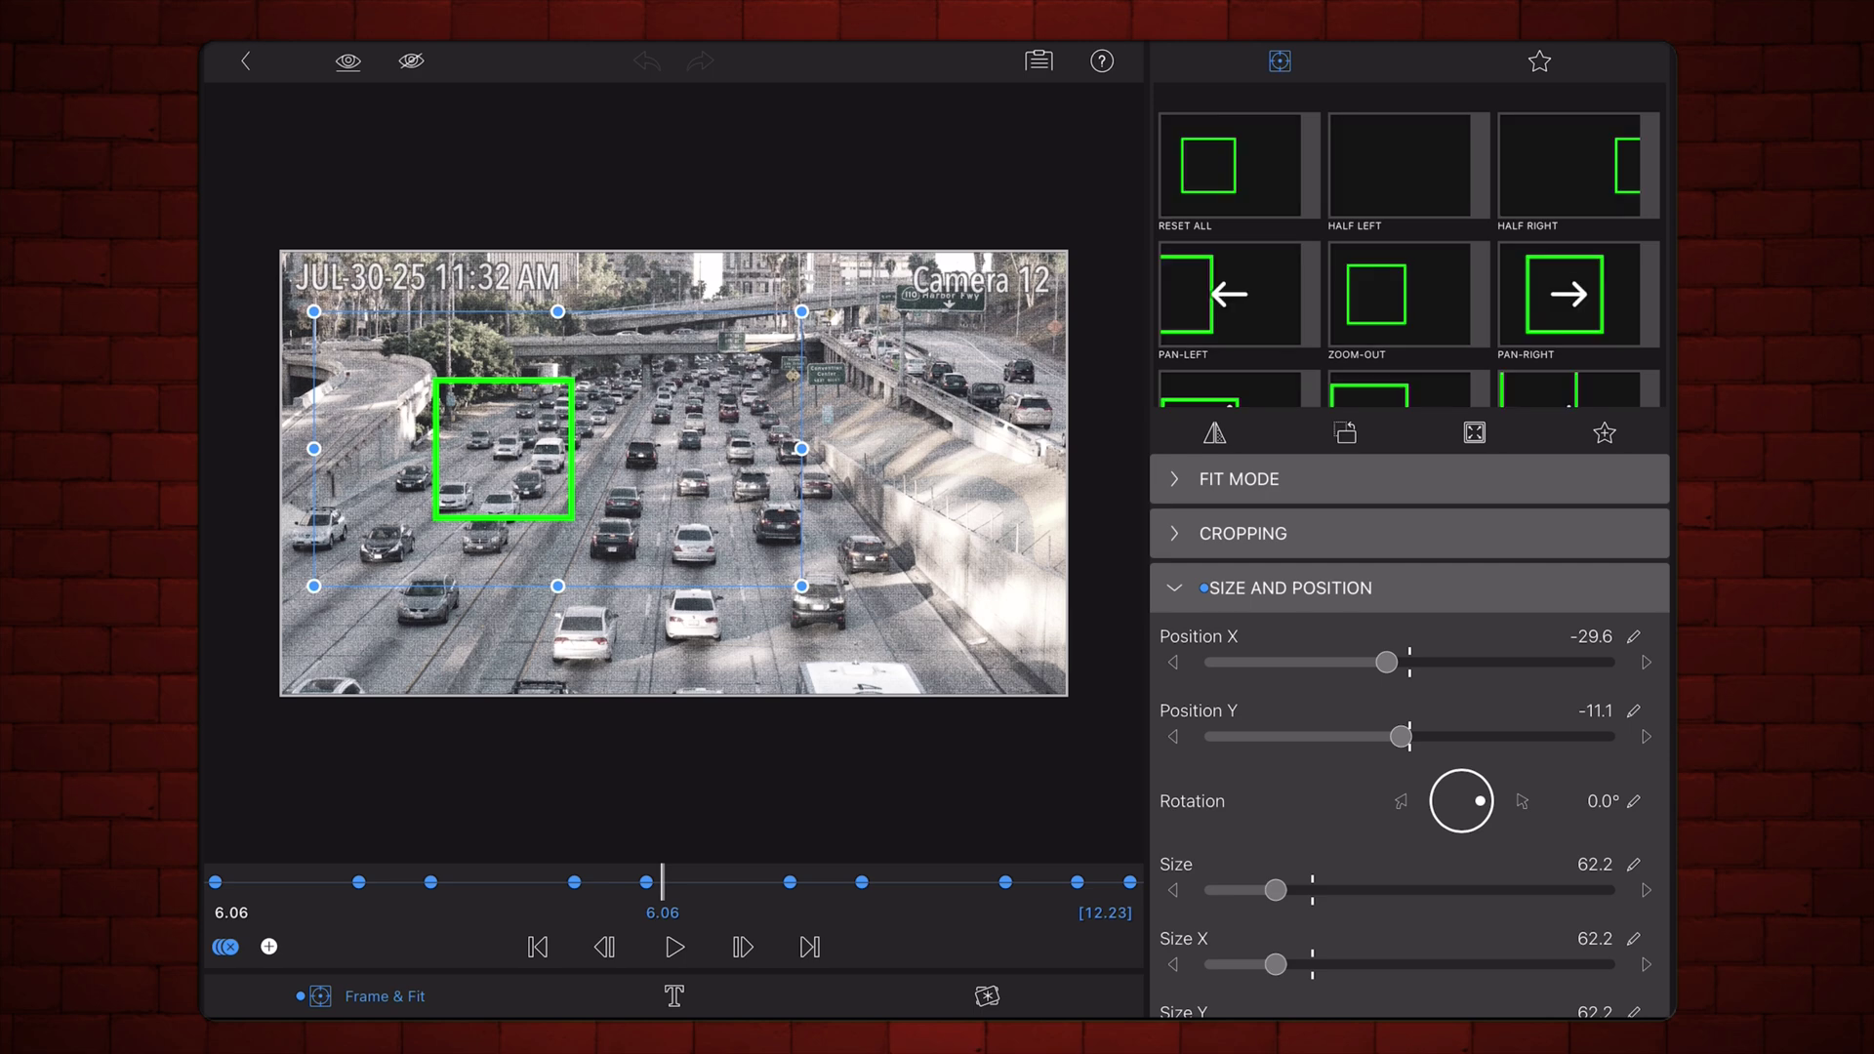
left_click(675, 996)
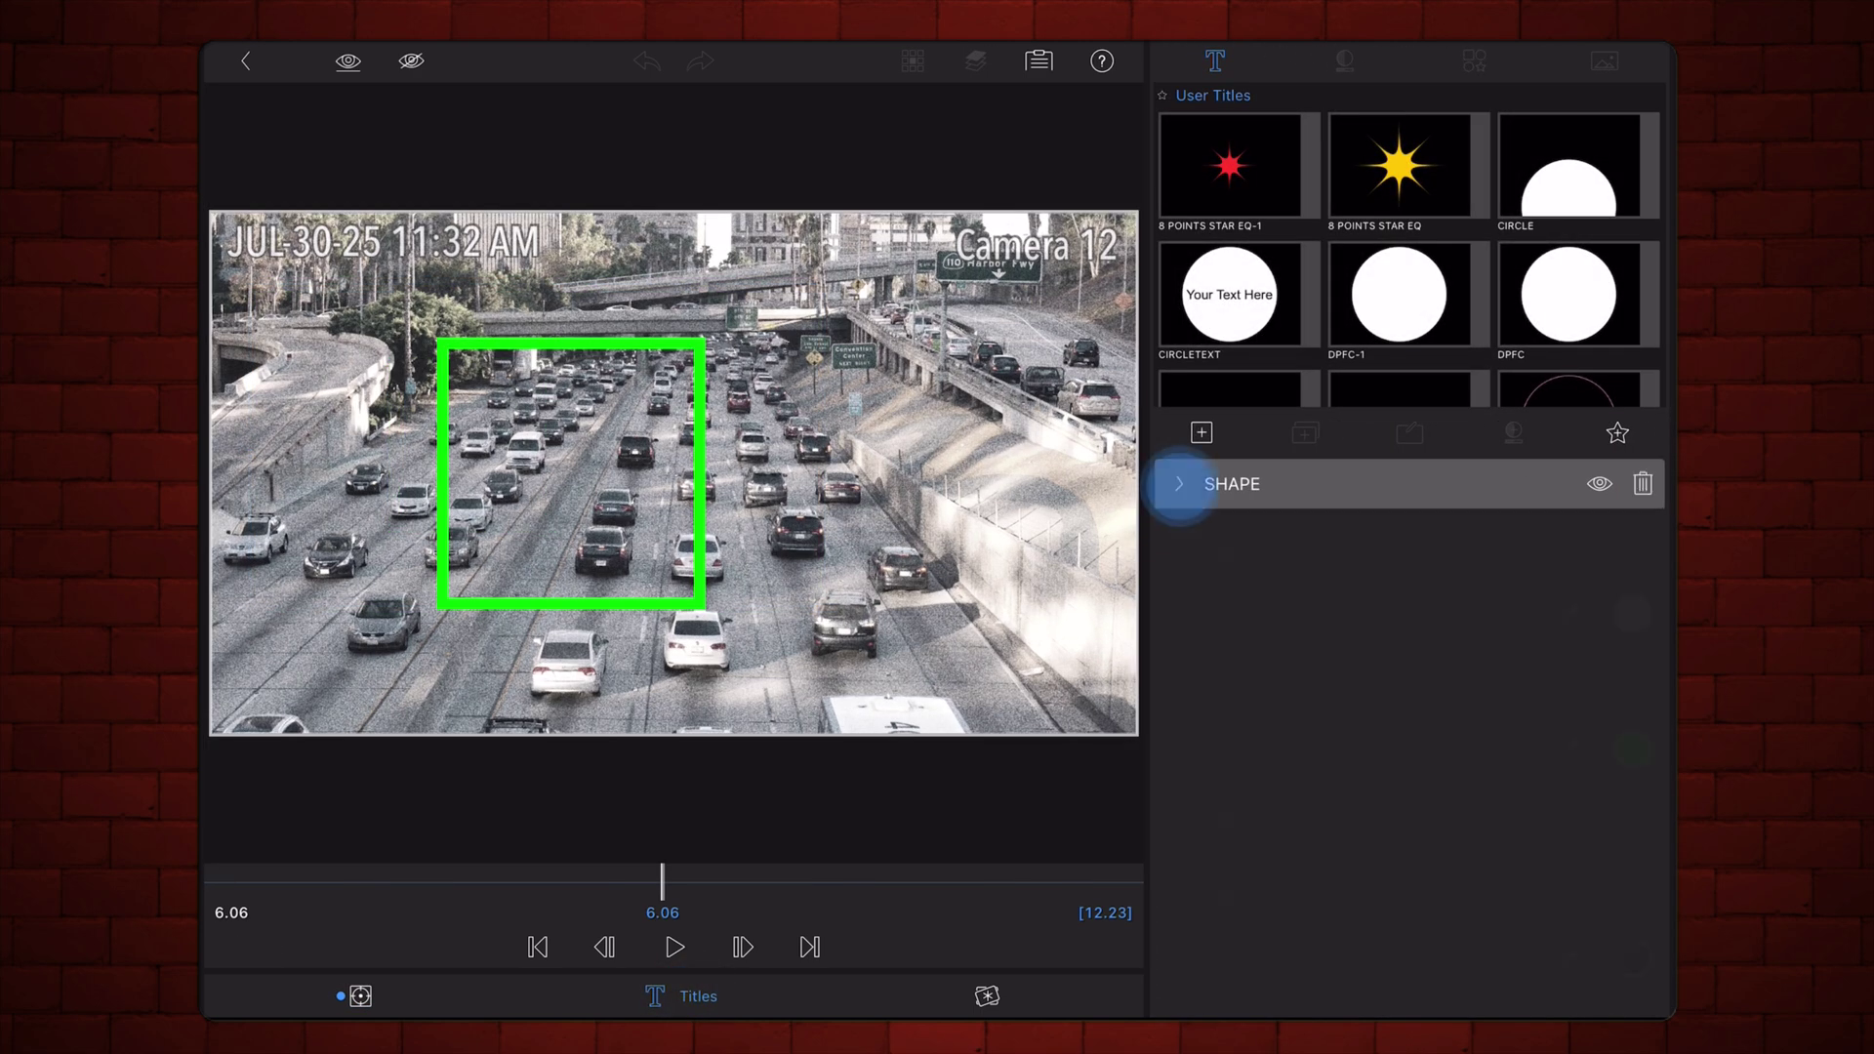
left_click(571, 469)
- Set the square's face colour Green slider to 0 so it turns magenta
left_click(1631, 614)
left_click(1508, 383)
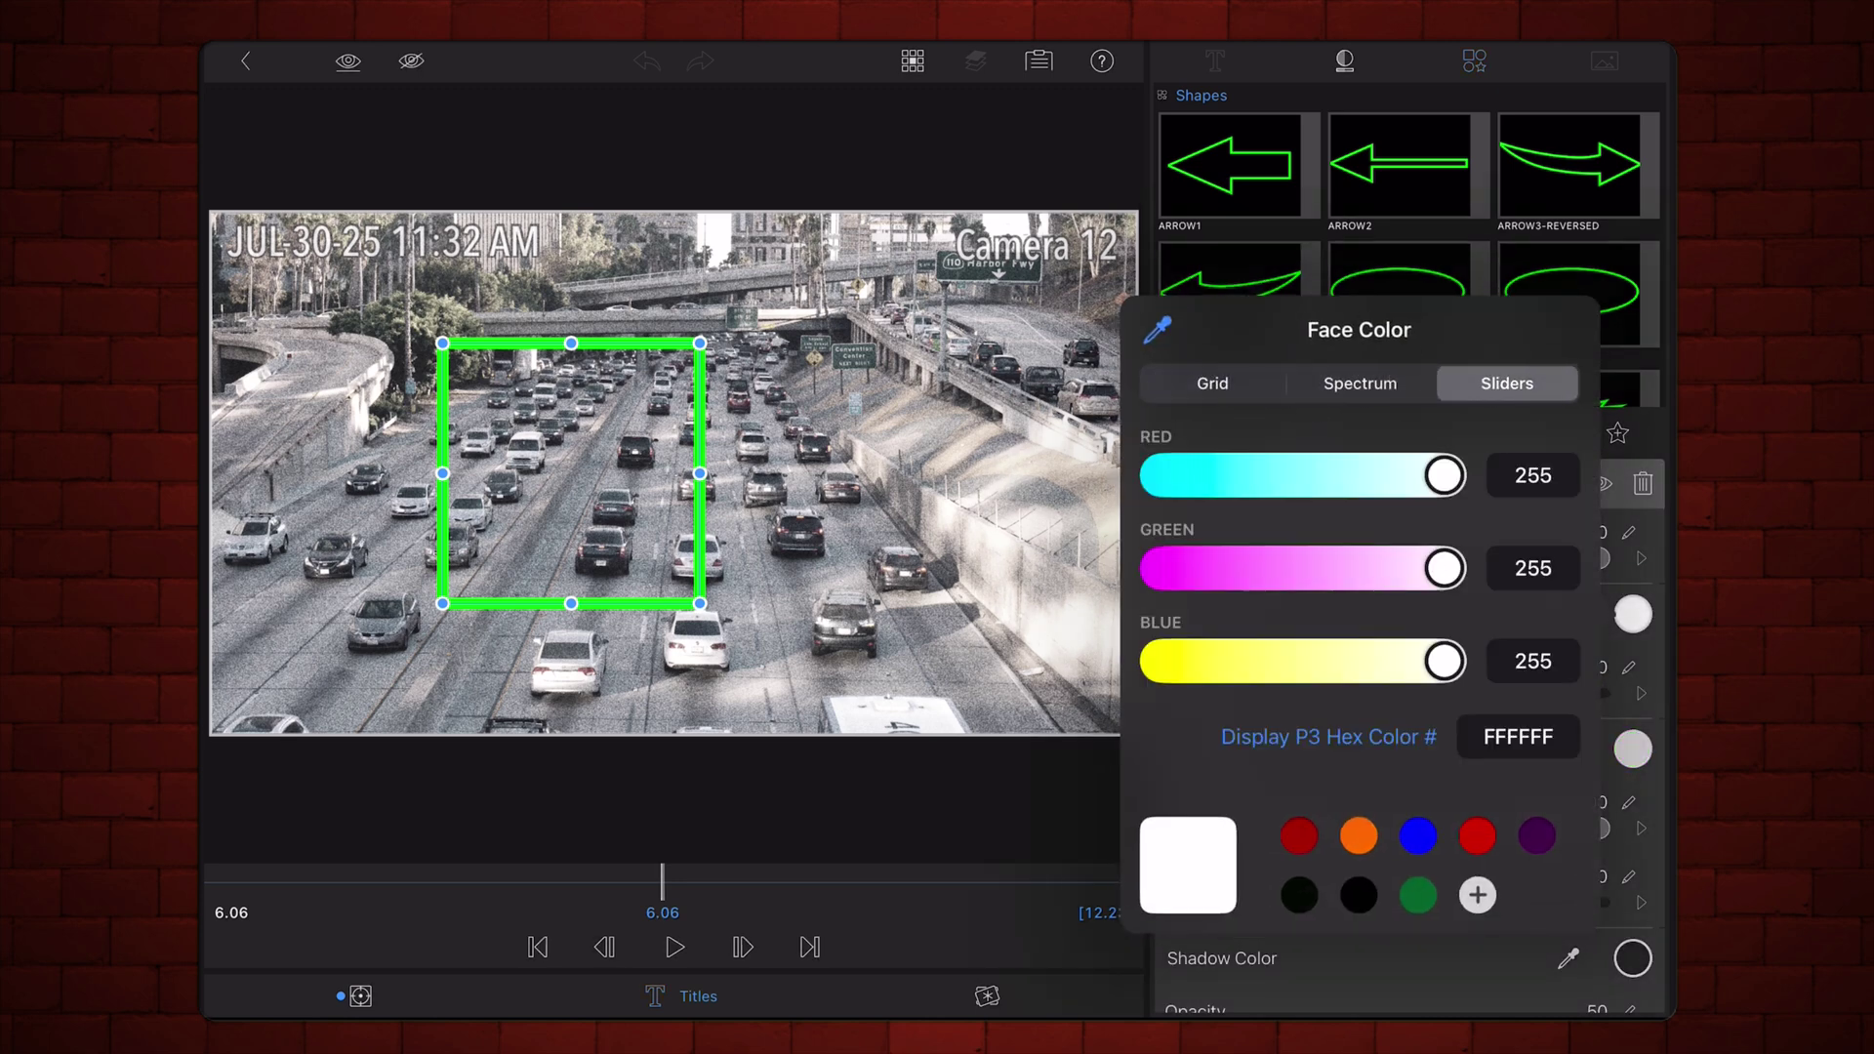
left_click_drag(1443, 569, 1157, 568)
left_click(674, 821)
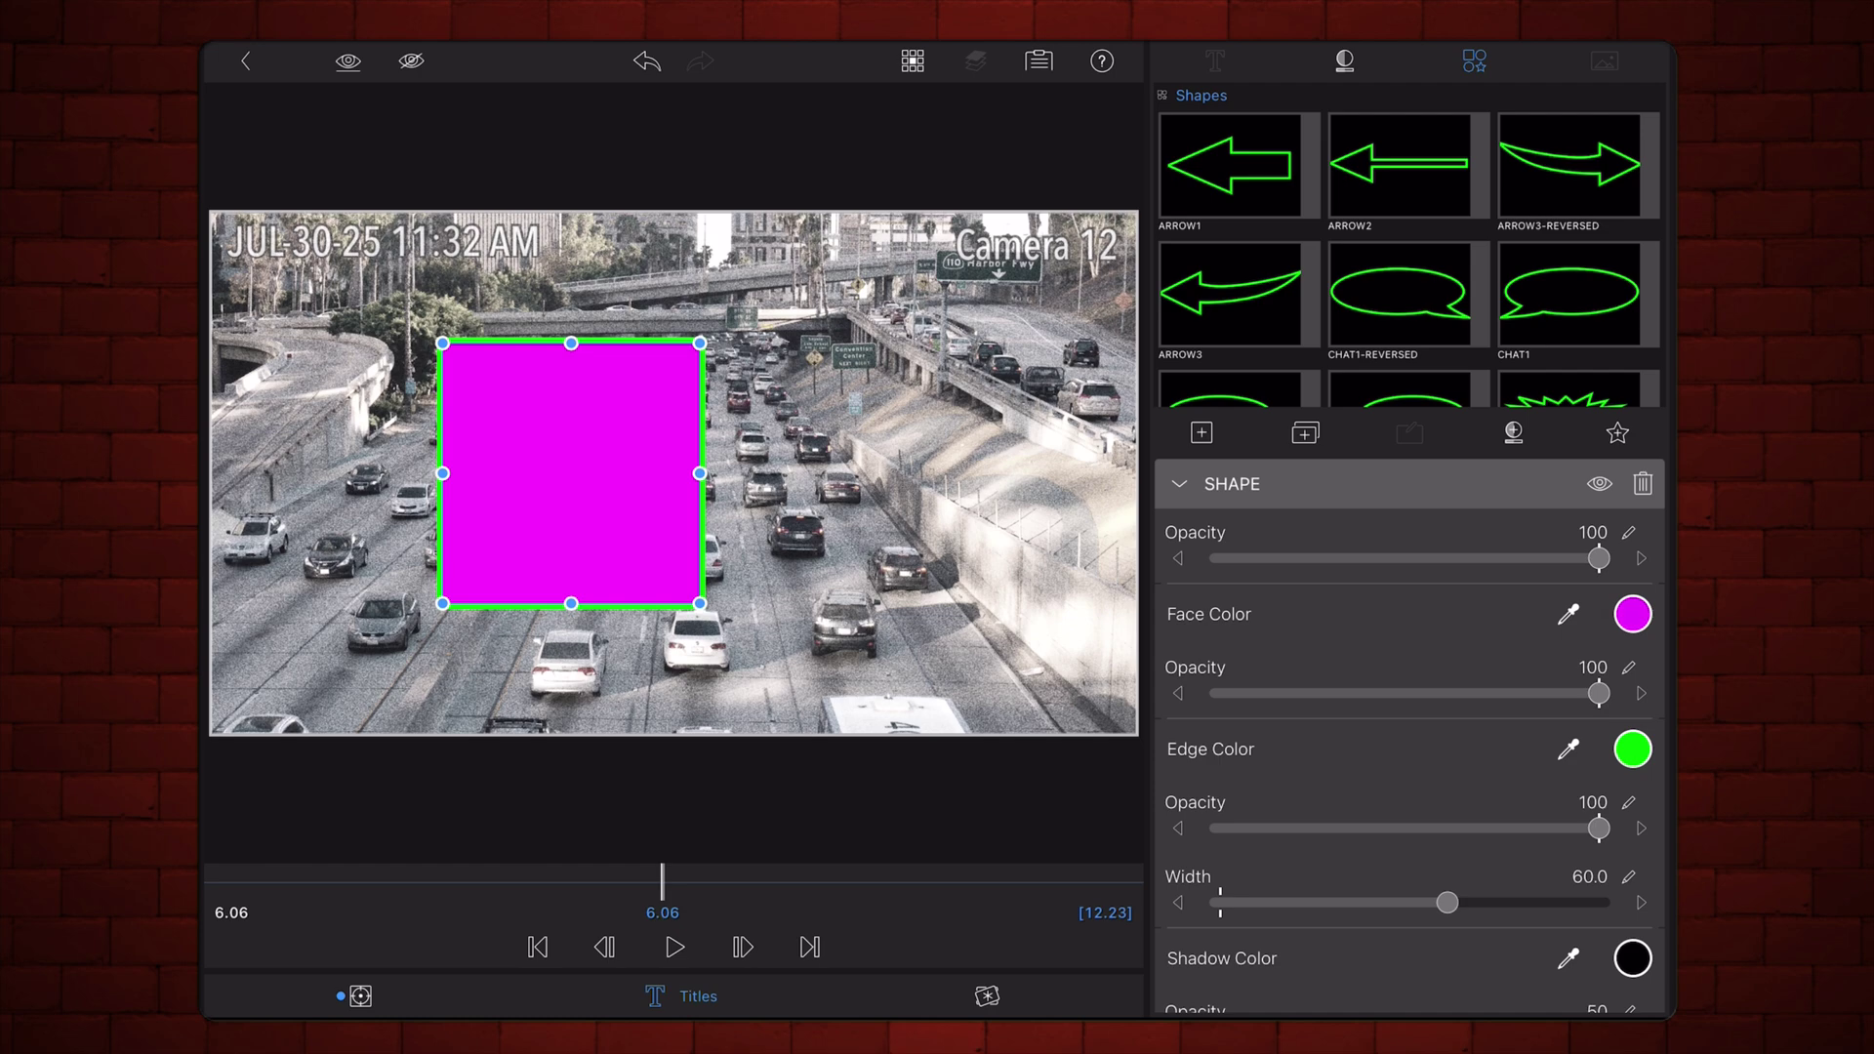
left_click(245, 60)
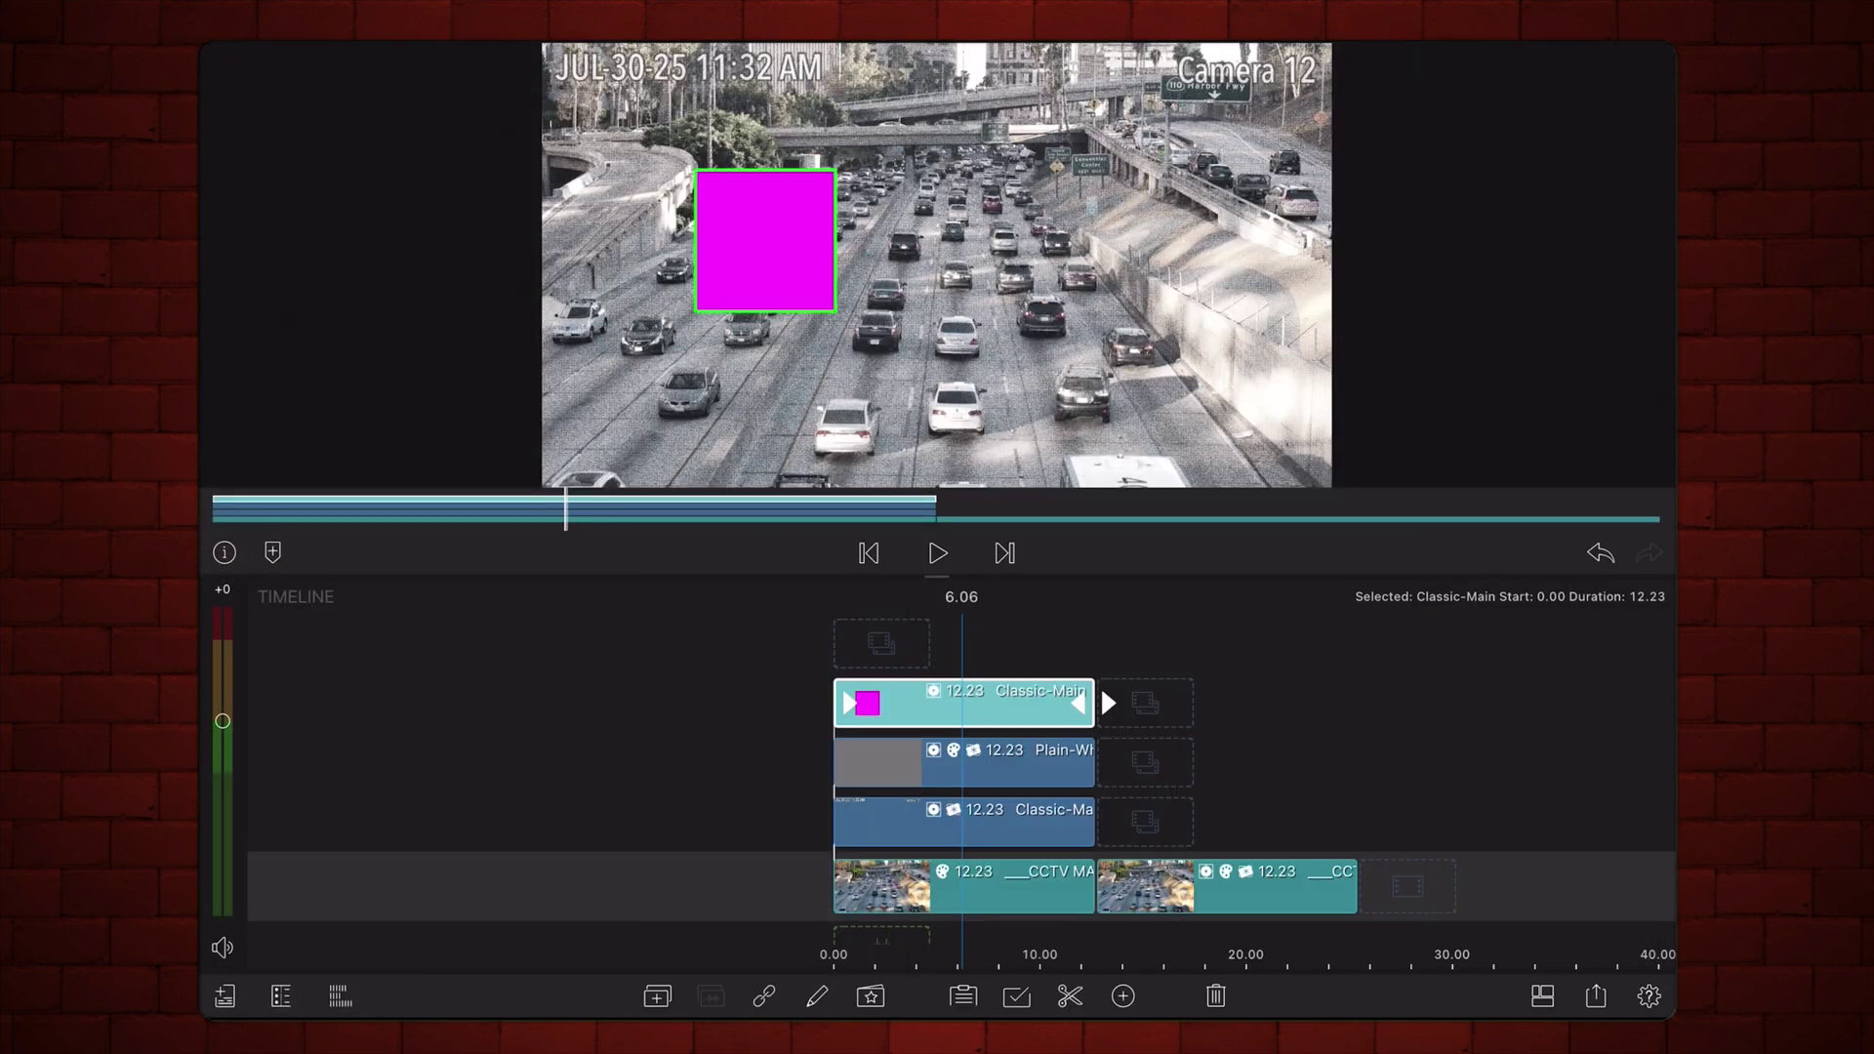
- Replay the edit from the start to review the magenta square, then stop
left_click(869, 551)
left_click(939, 553)
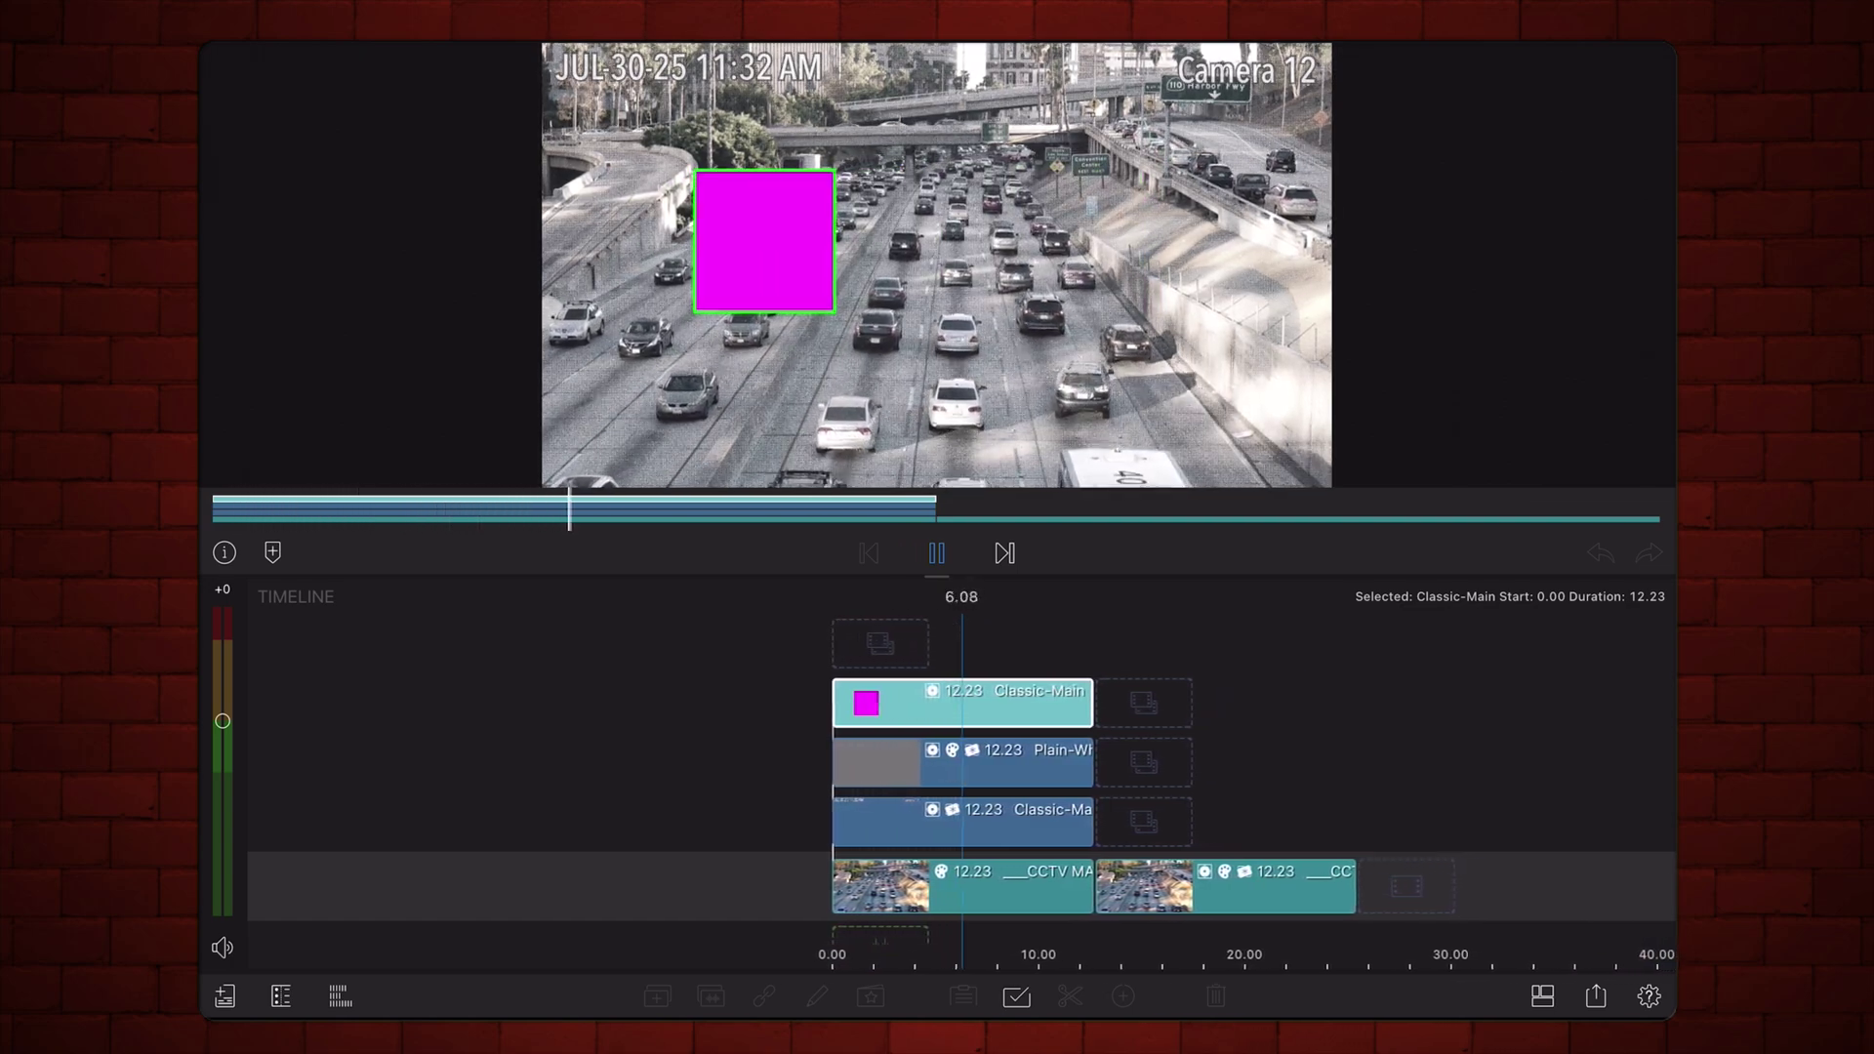
key("space")
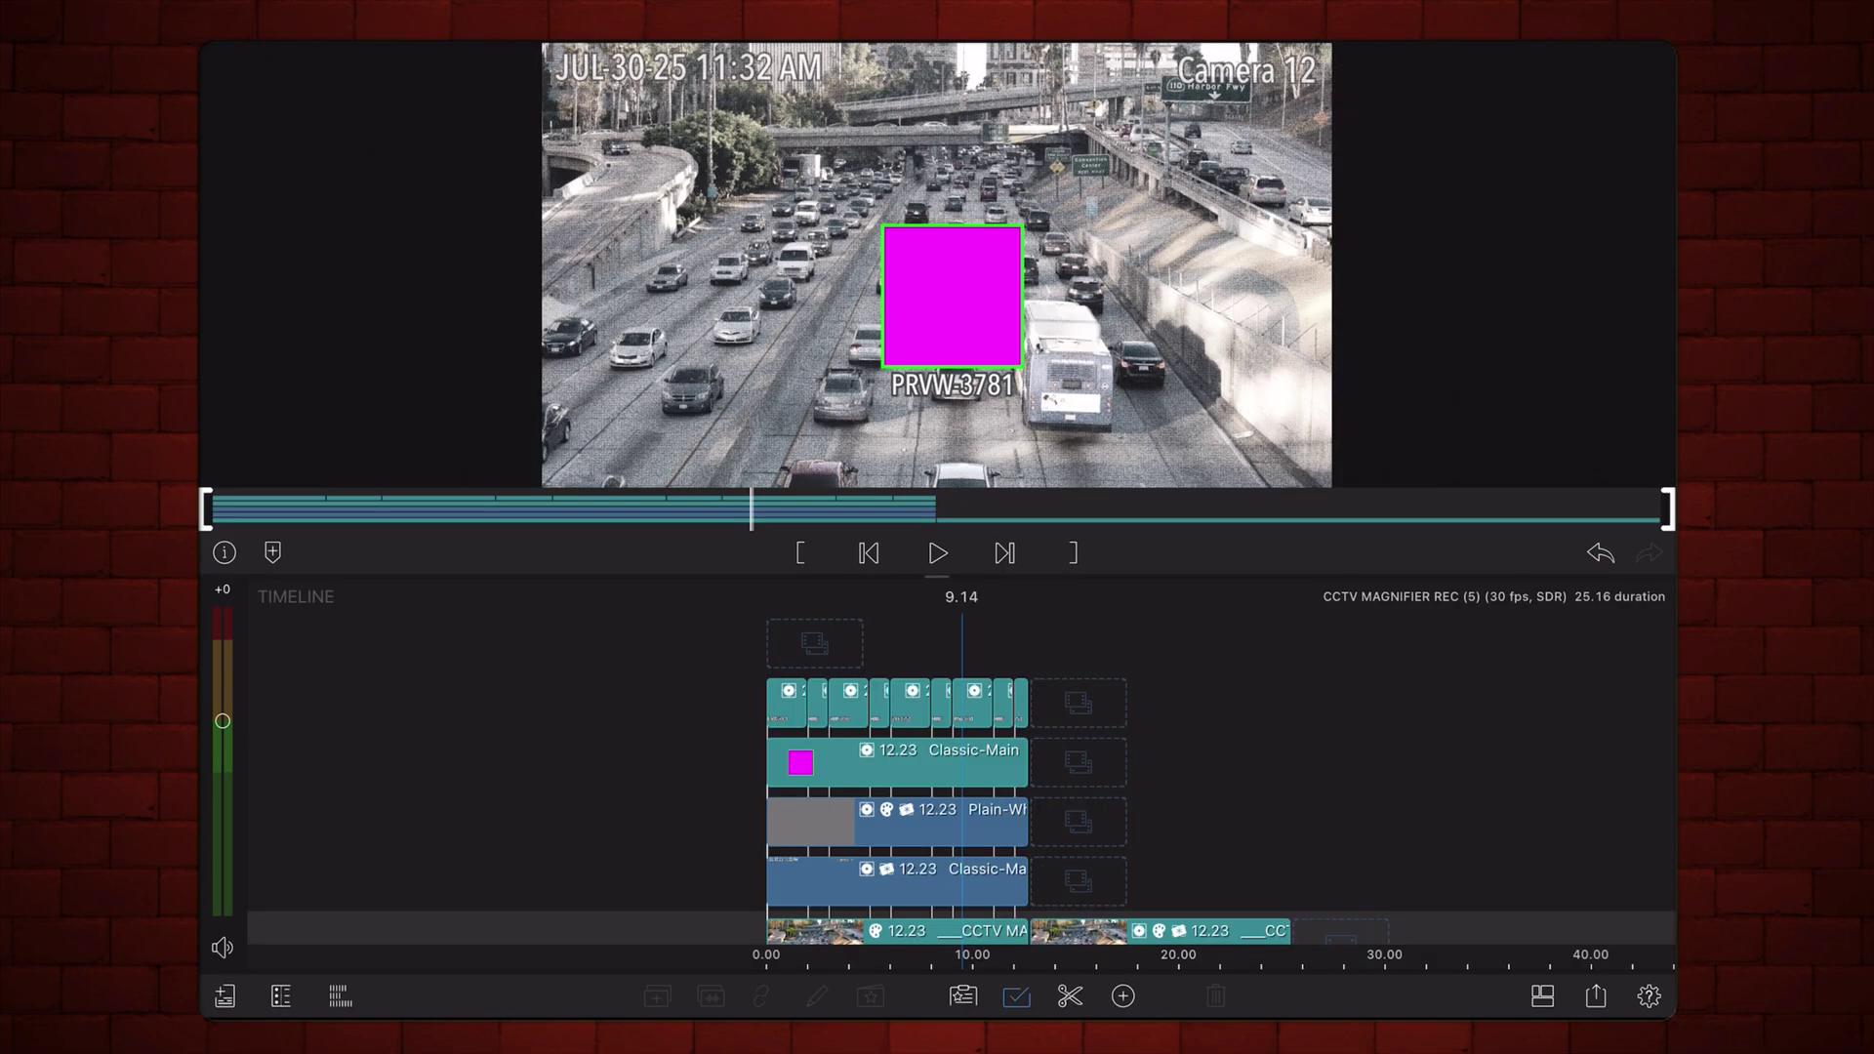
- Replay the edit from the start to review the label titles, stopping around 12 seconds
left_click(868, 553)
left_click(939, 553)
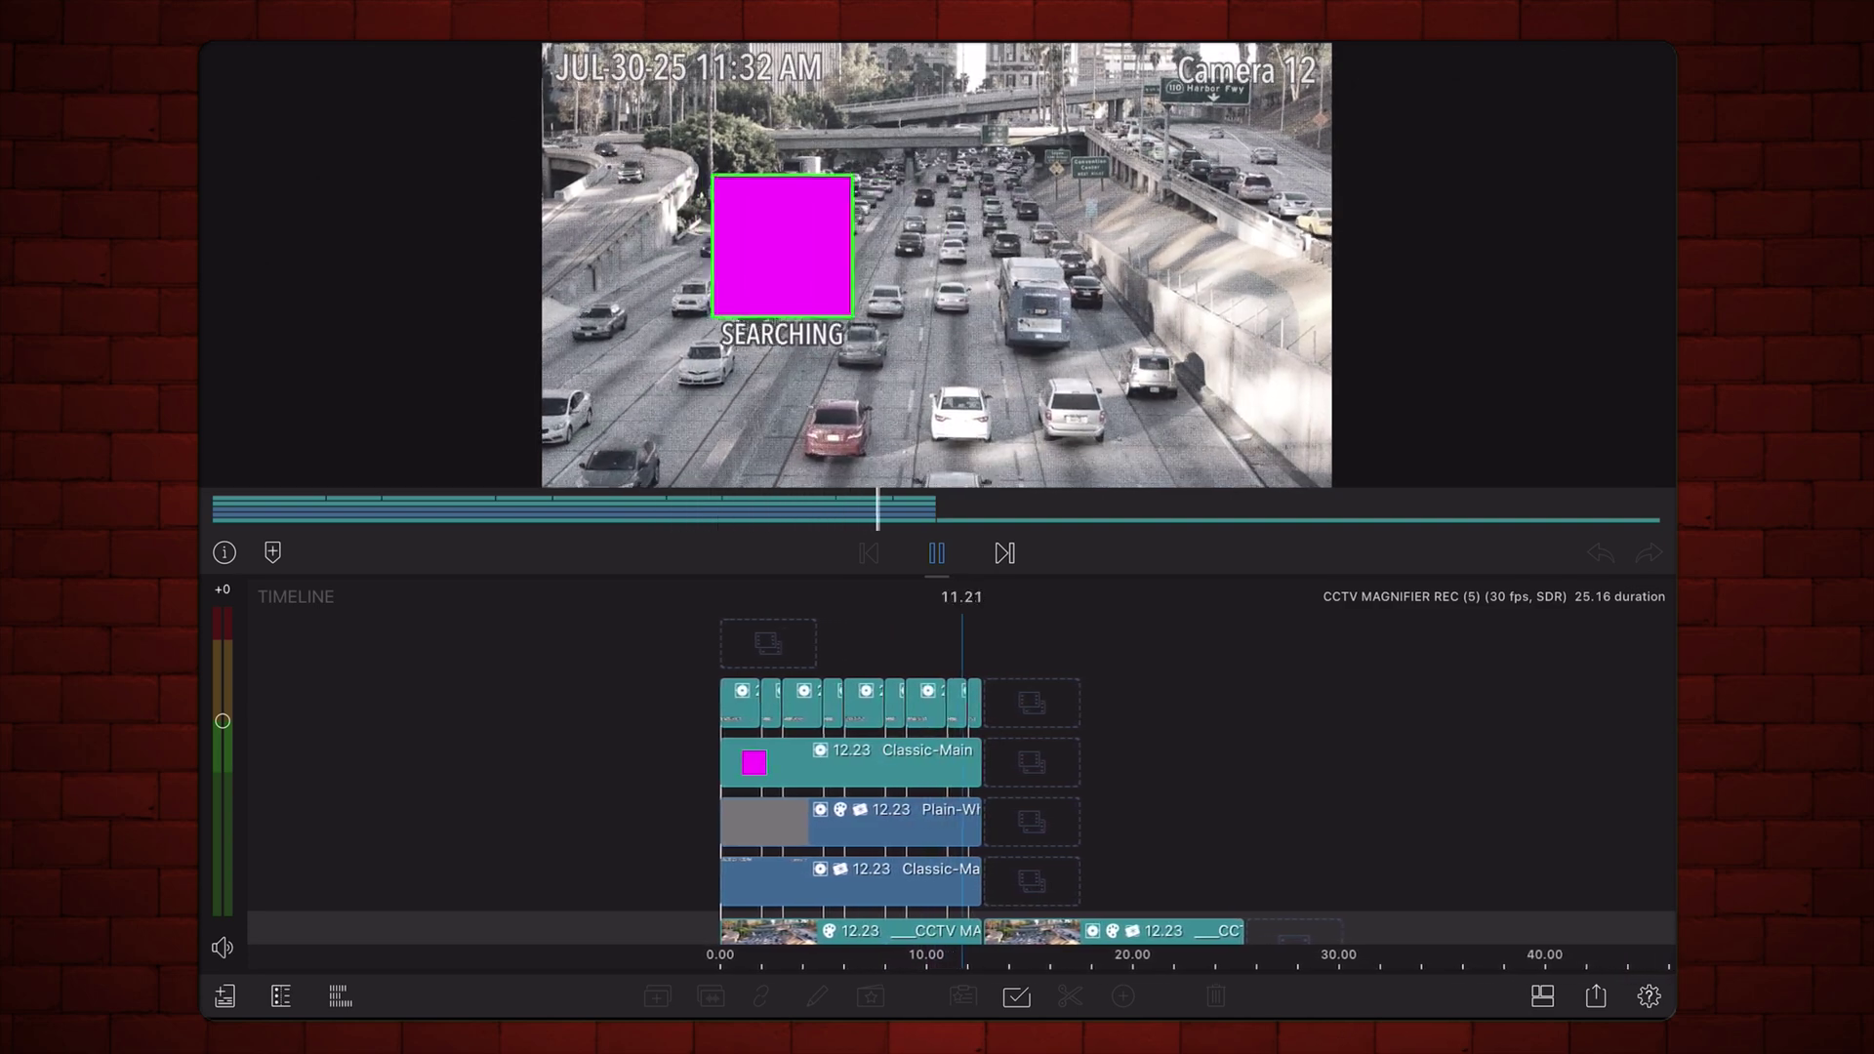
left_click(1371, 806)
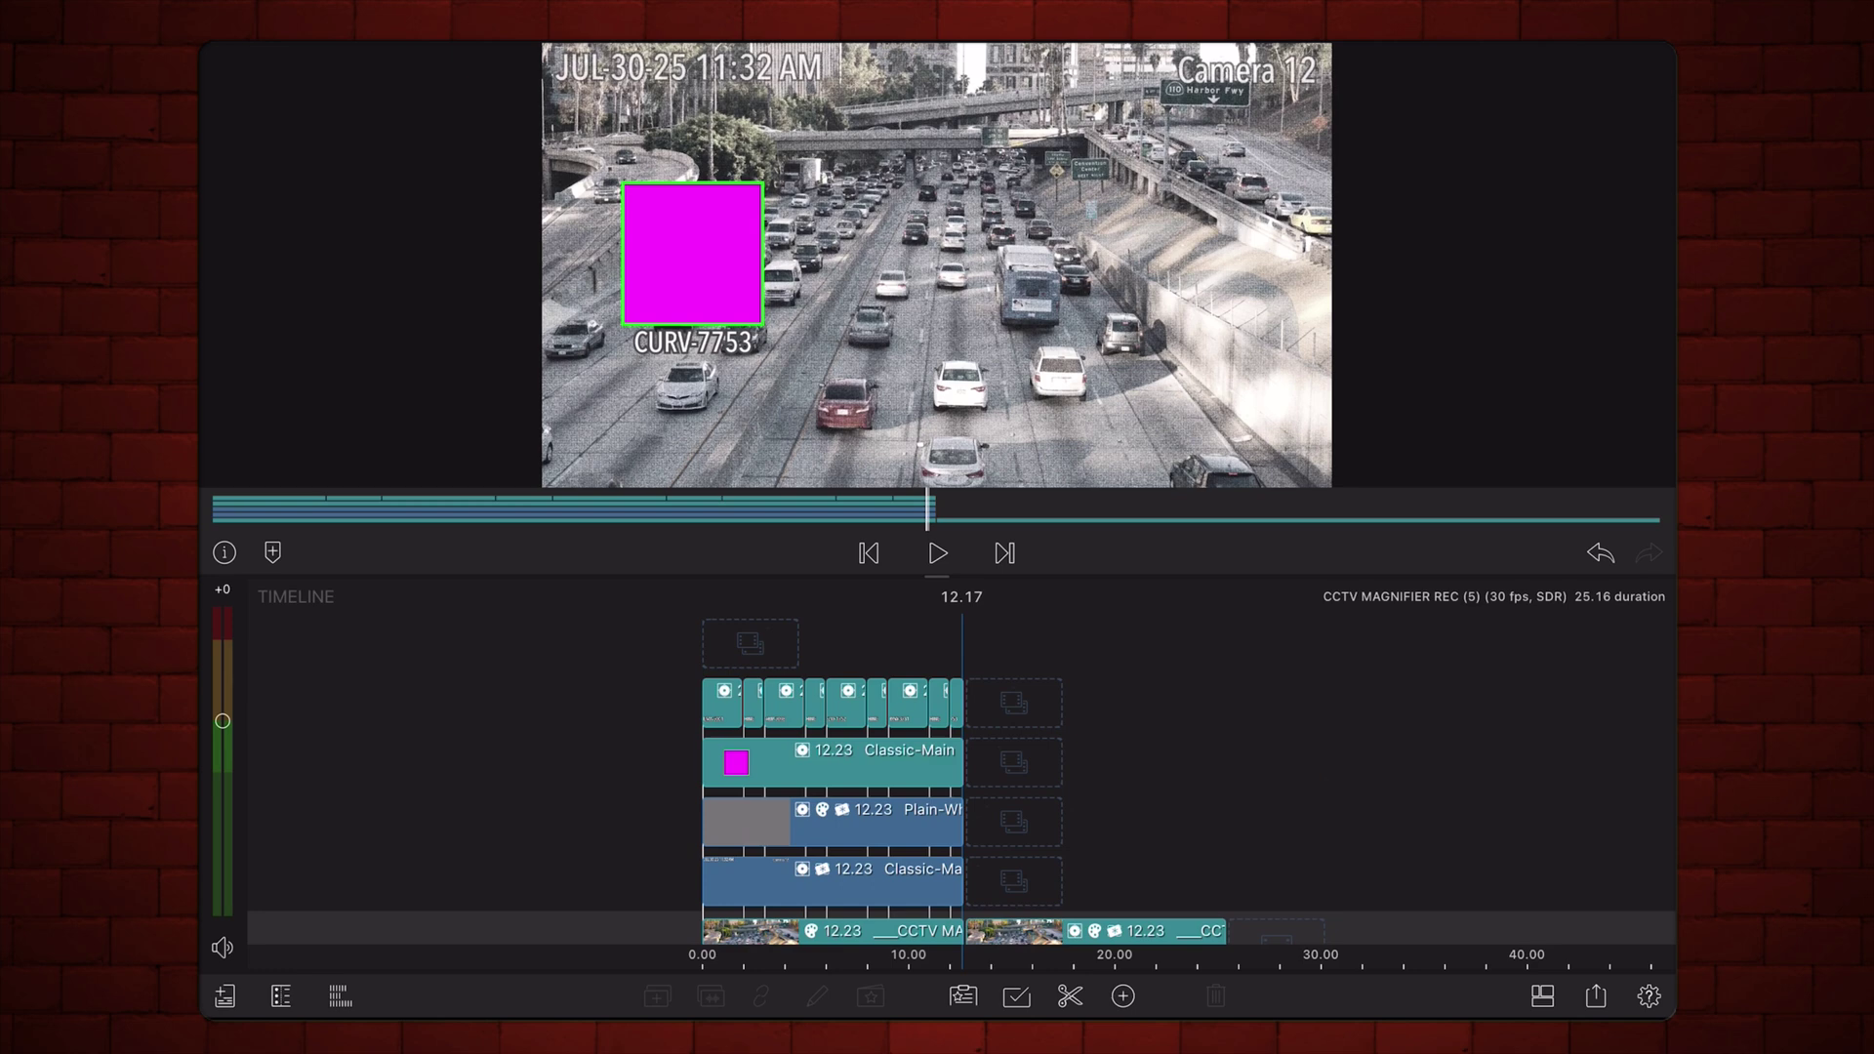
- Delete the second traffic clip and export the project as a movie
left_click(1342, 797)
scroll(1348, 748, "down", 2)
left_click(1091, 909)
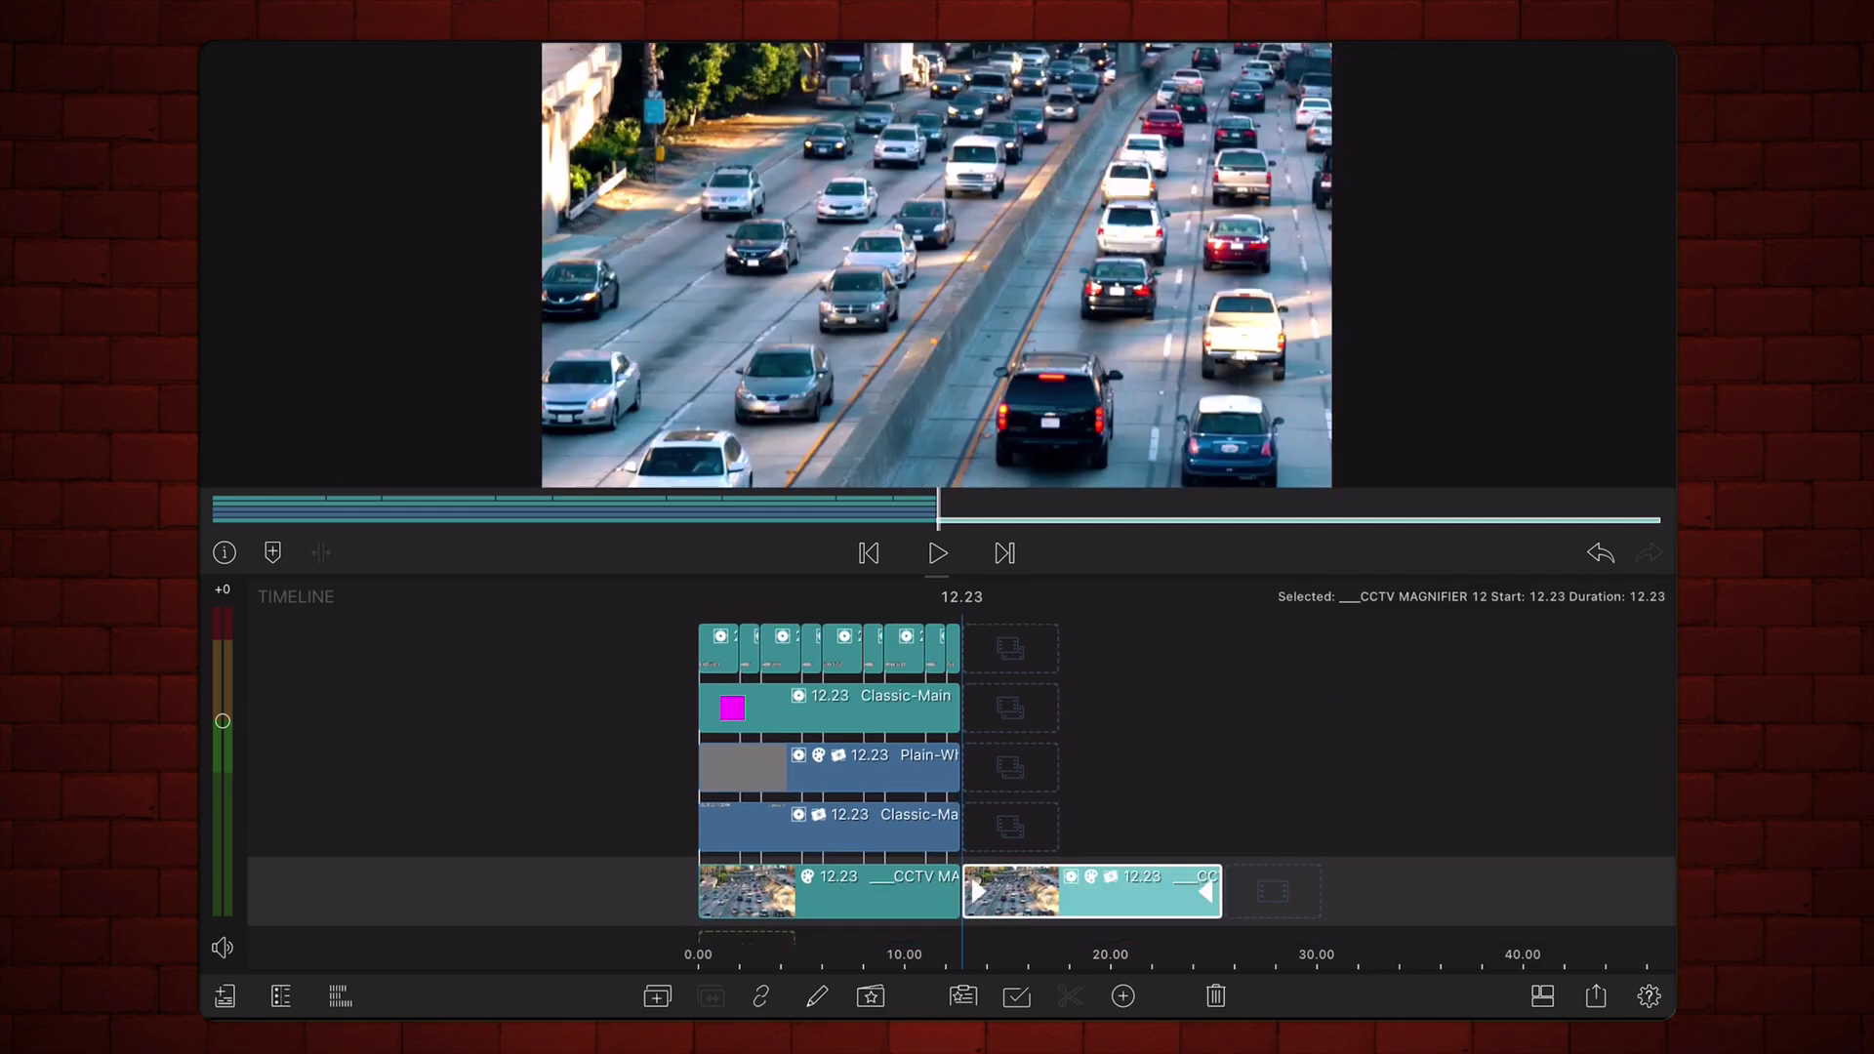
left_click(1215, 997)
left_click(1596, 996)
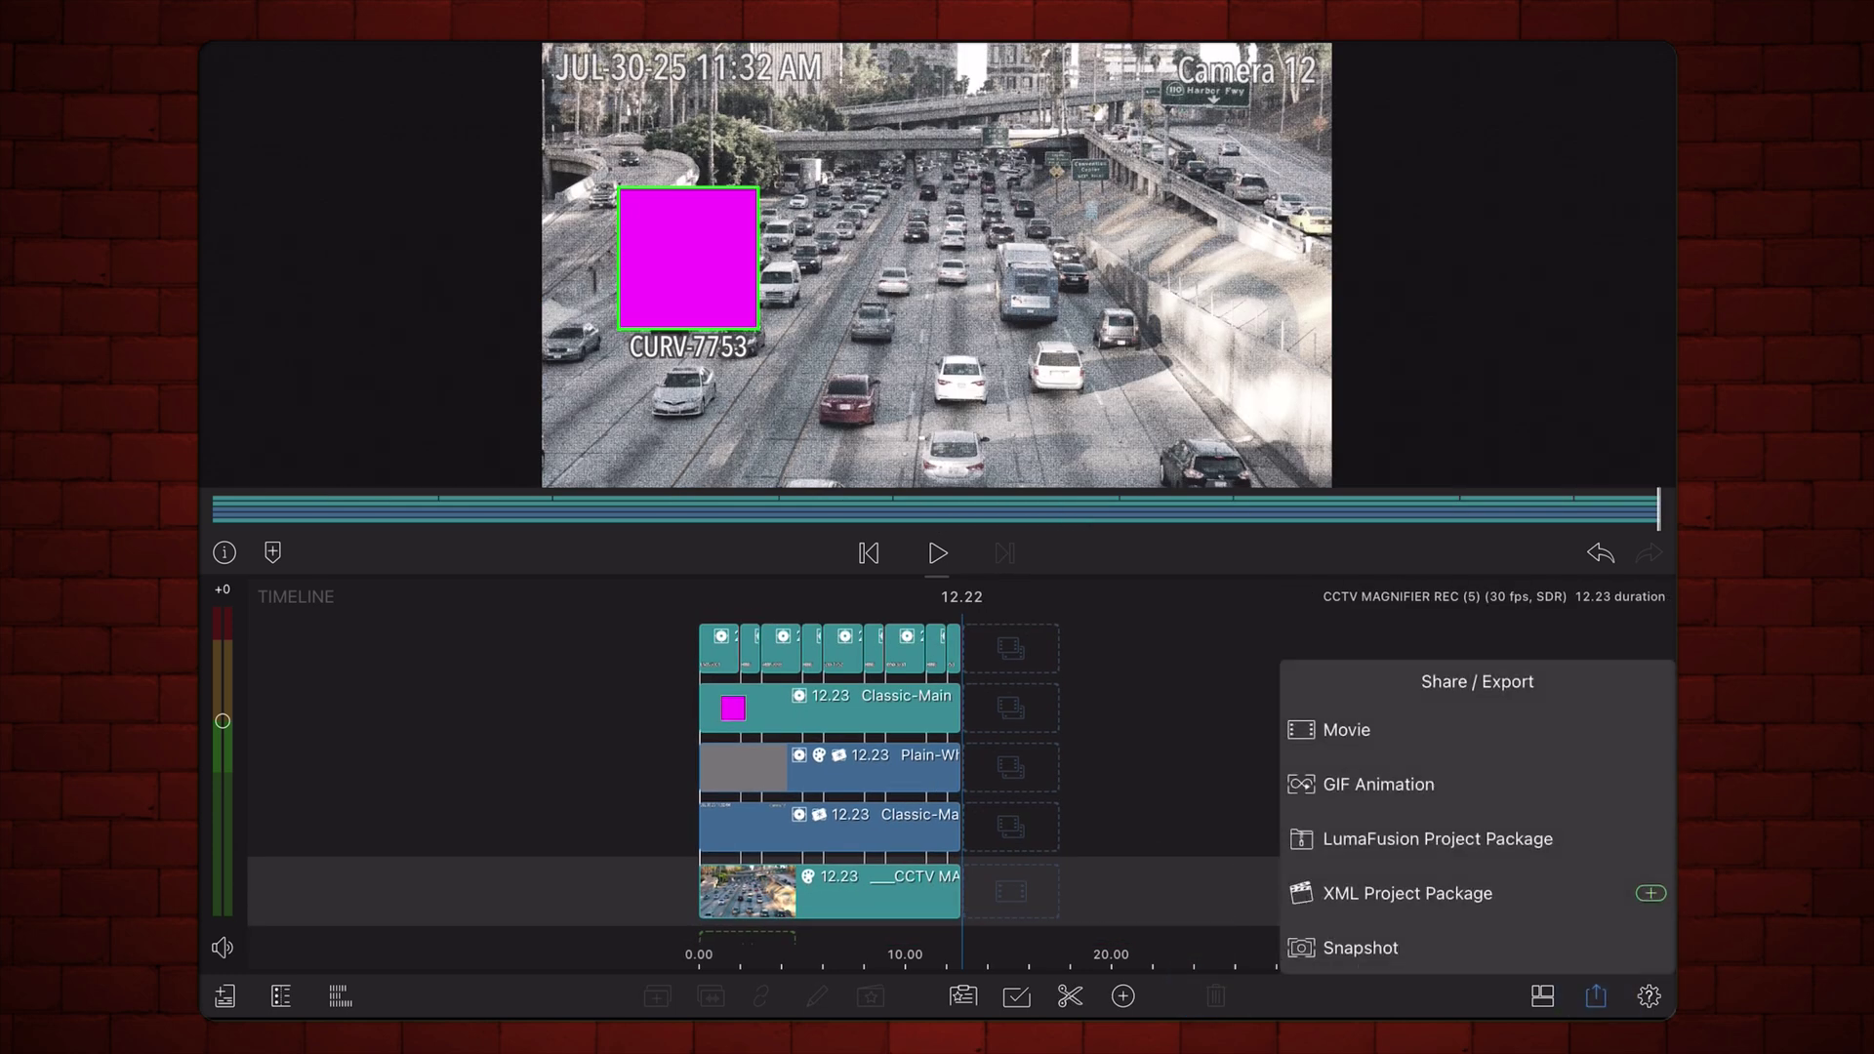
left_click(1348, 729)
left_click(1597, 995)
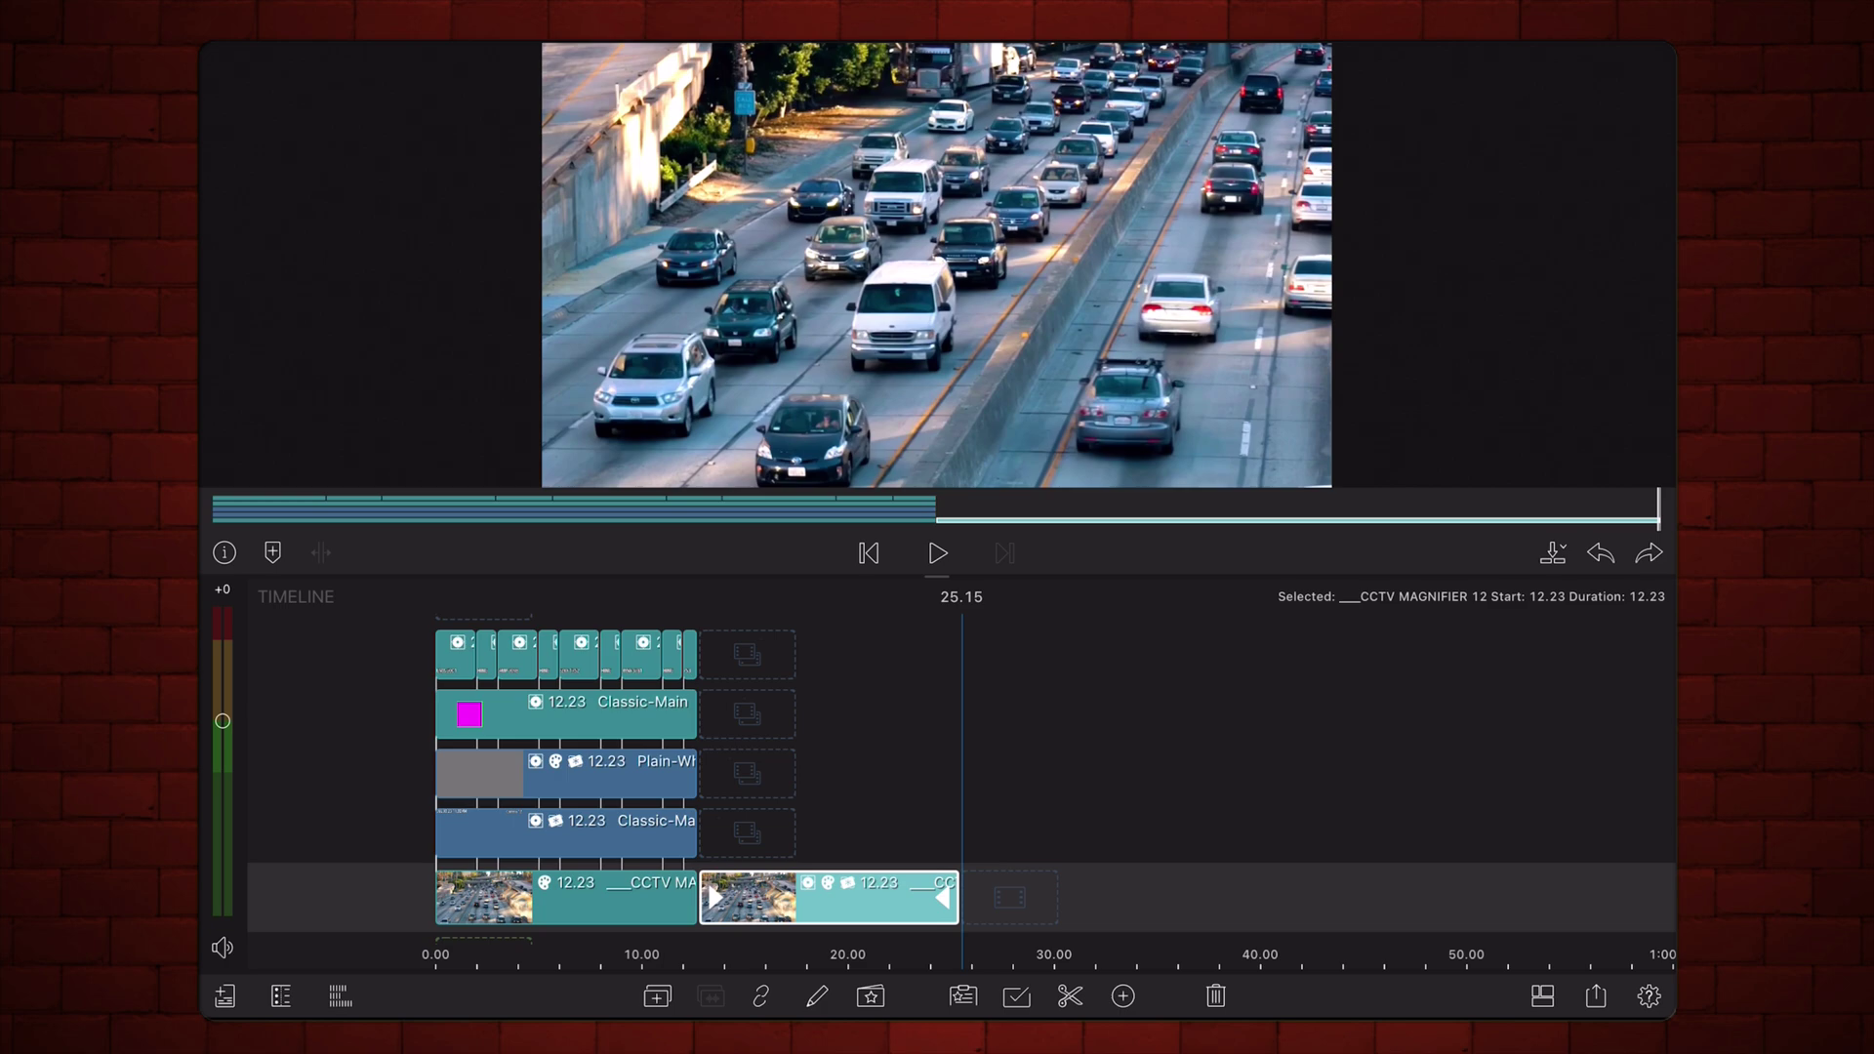
- Add the rendered movie to the timeline on the upper track at 12.23
left_click(1600, 552)
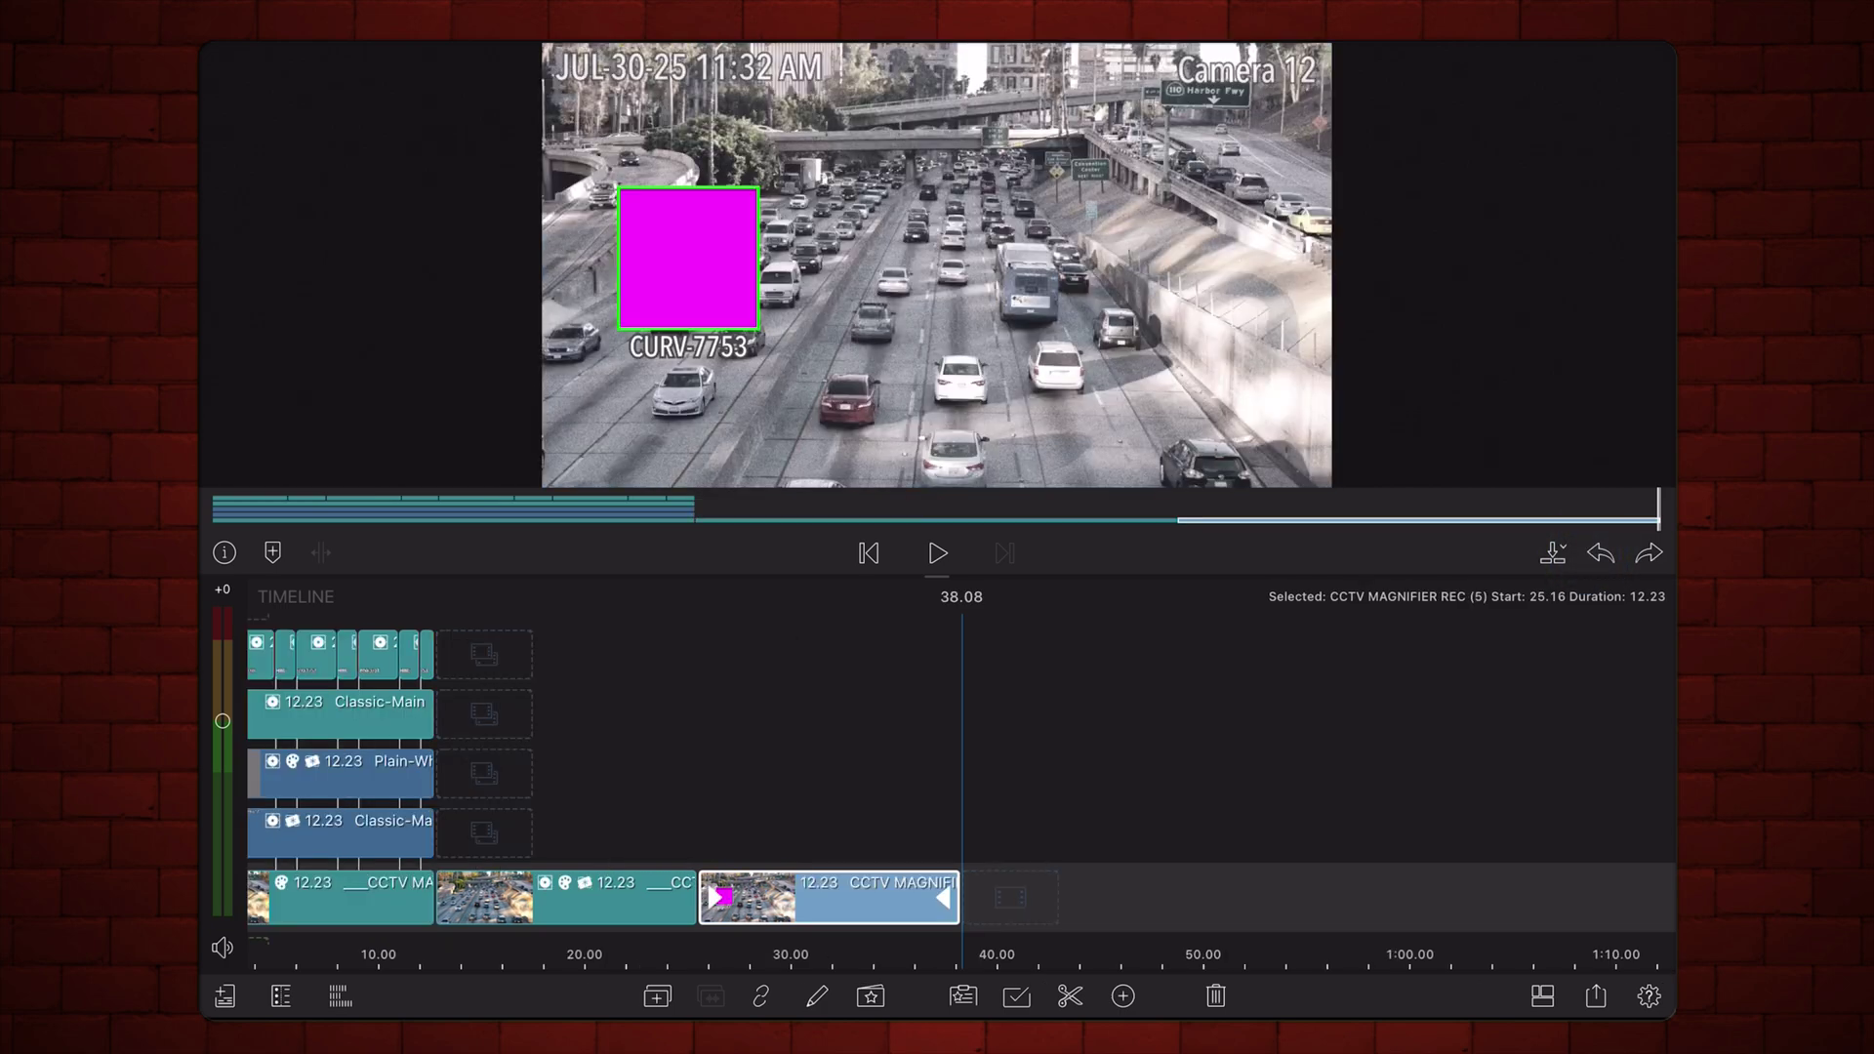
left_click_drag(828, 897, 578, 835)
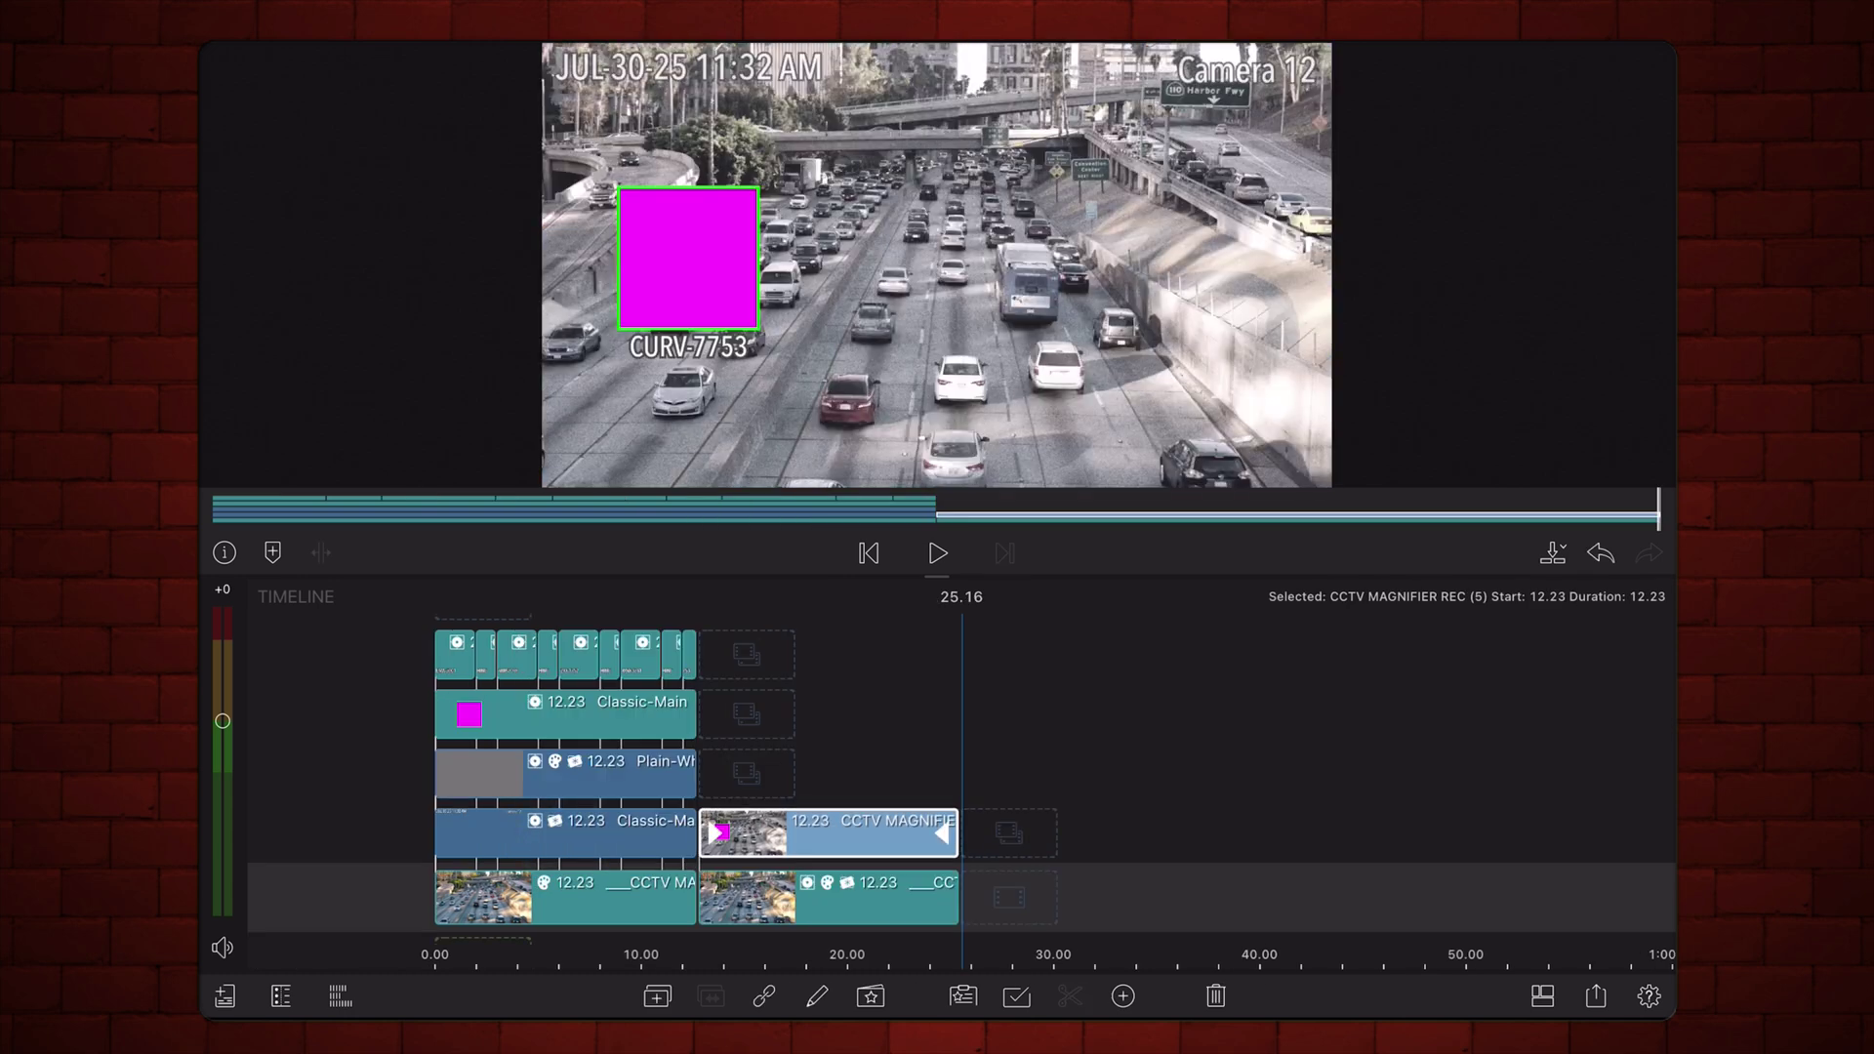
left_click_drag(1295, 823, 1385, 823)
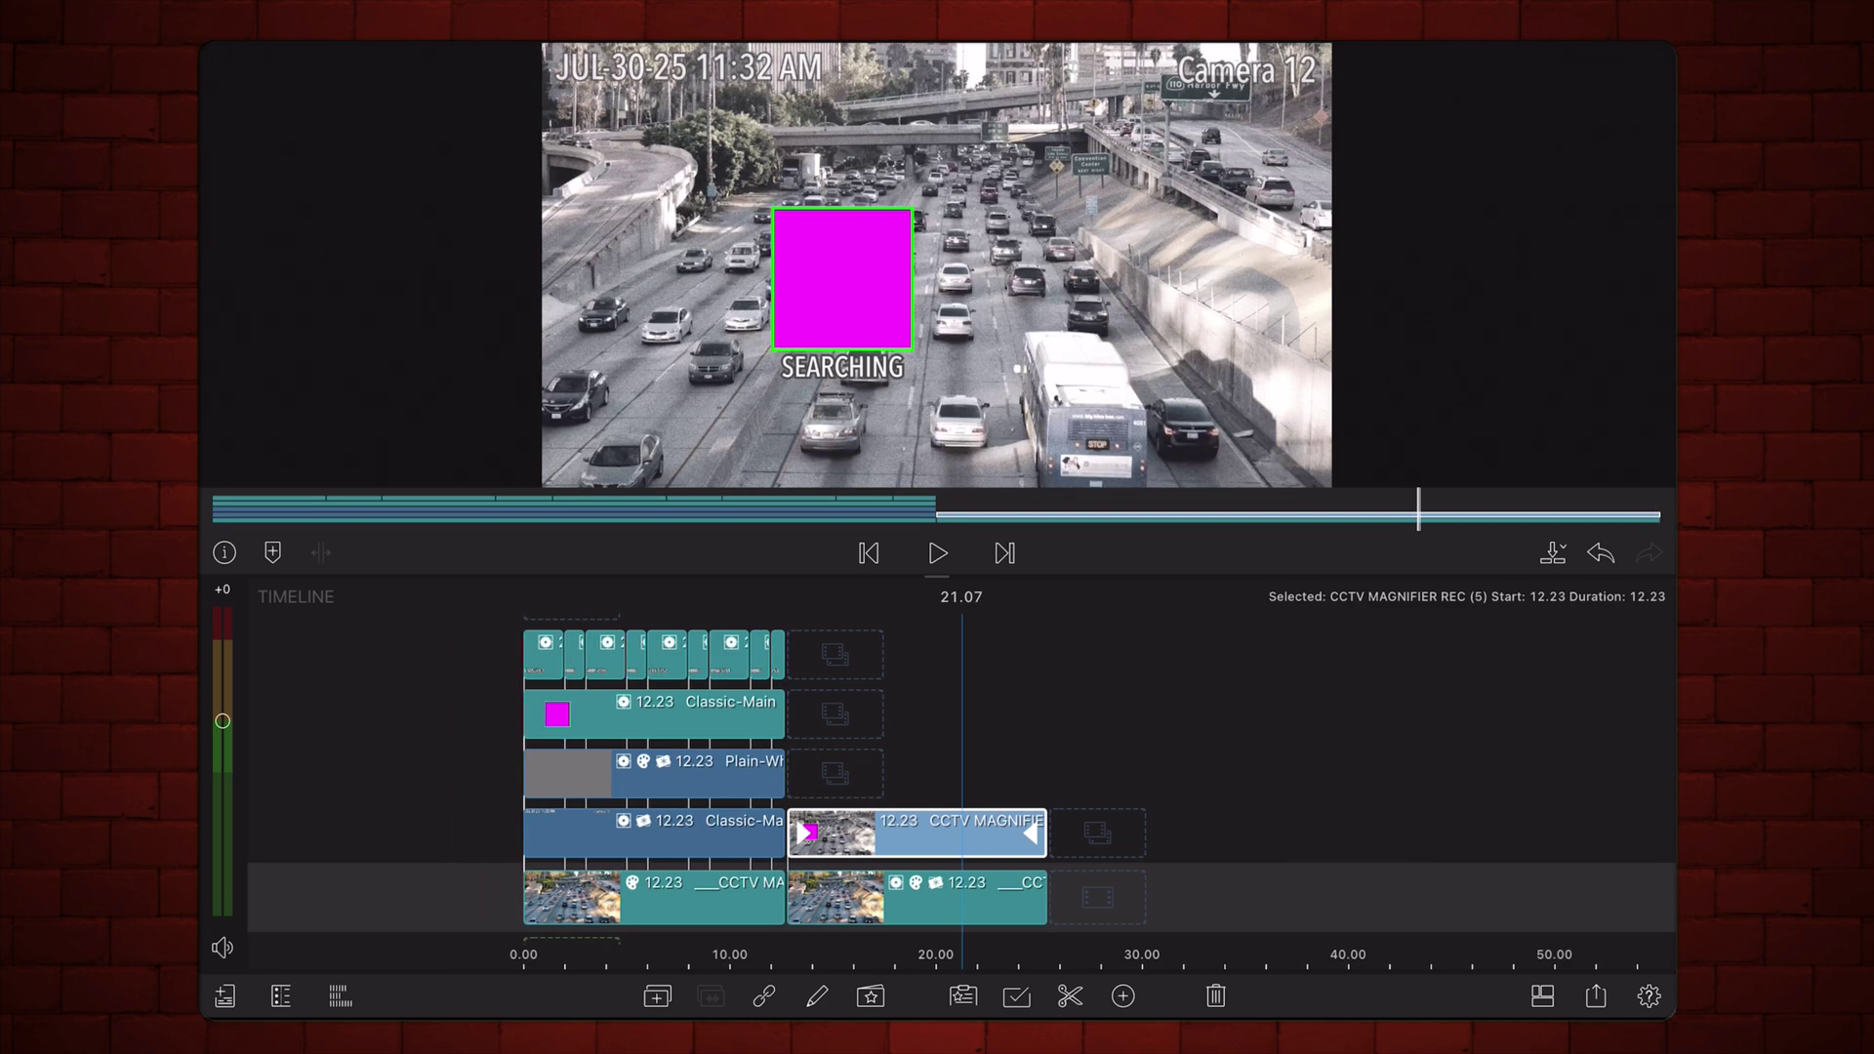
- Apply a Green Screen Key to the rendered clip, sampling the magenta square with the eyedropper
double_click(972, 830)
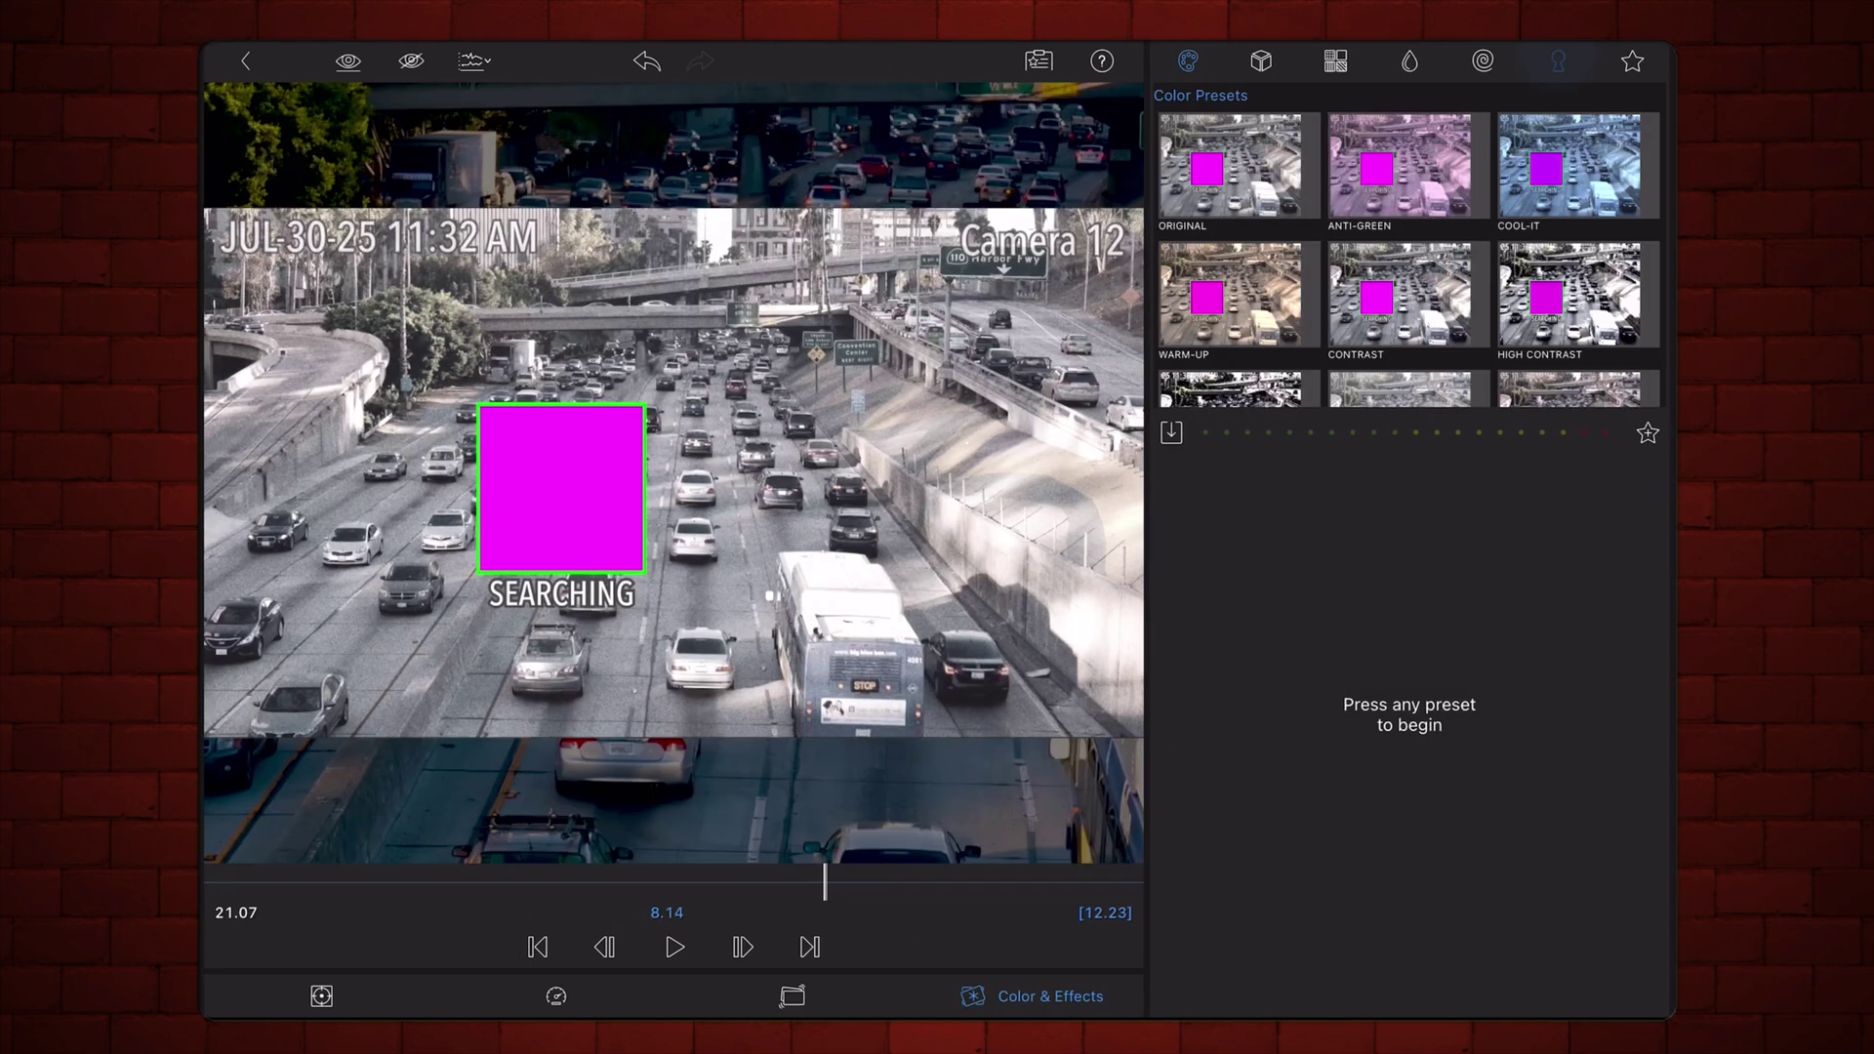
left_click(1559, 61)
left_click(1231, 168)
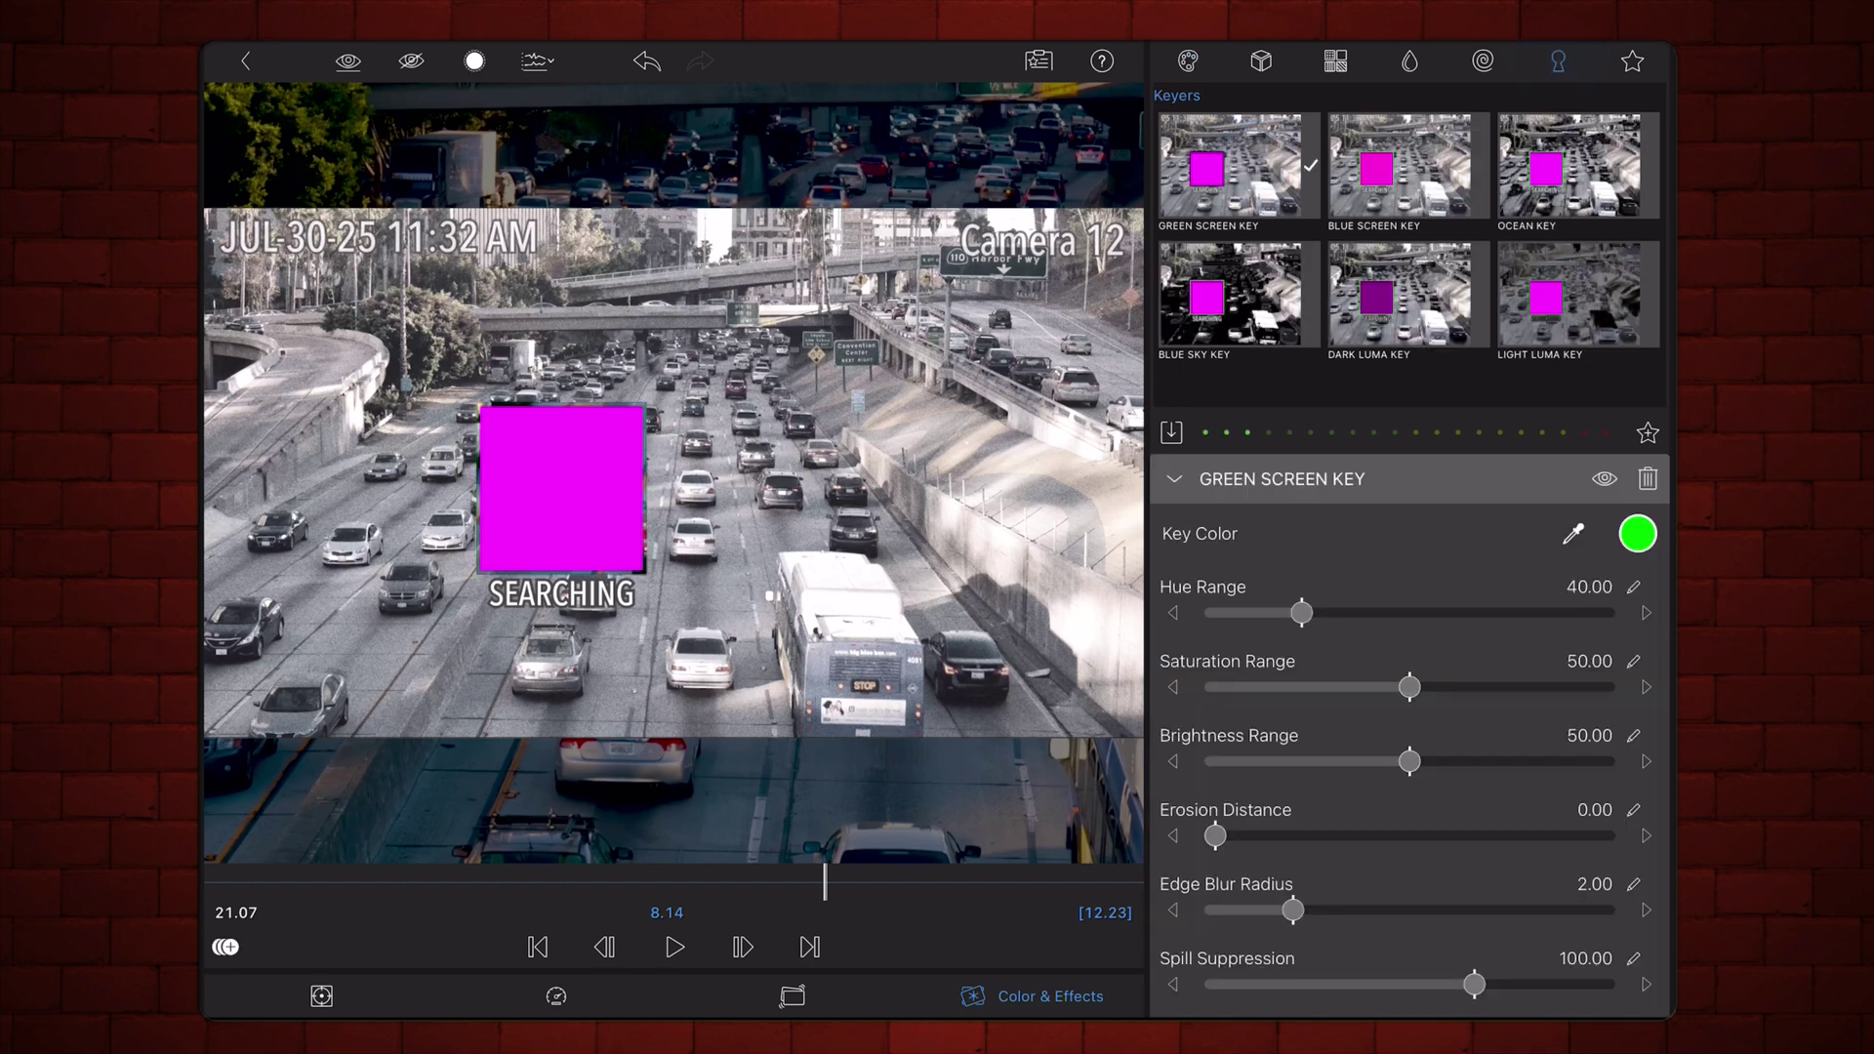
left_click(1573, 533)
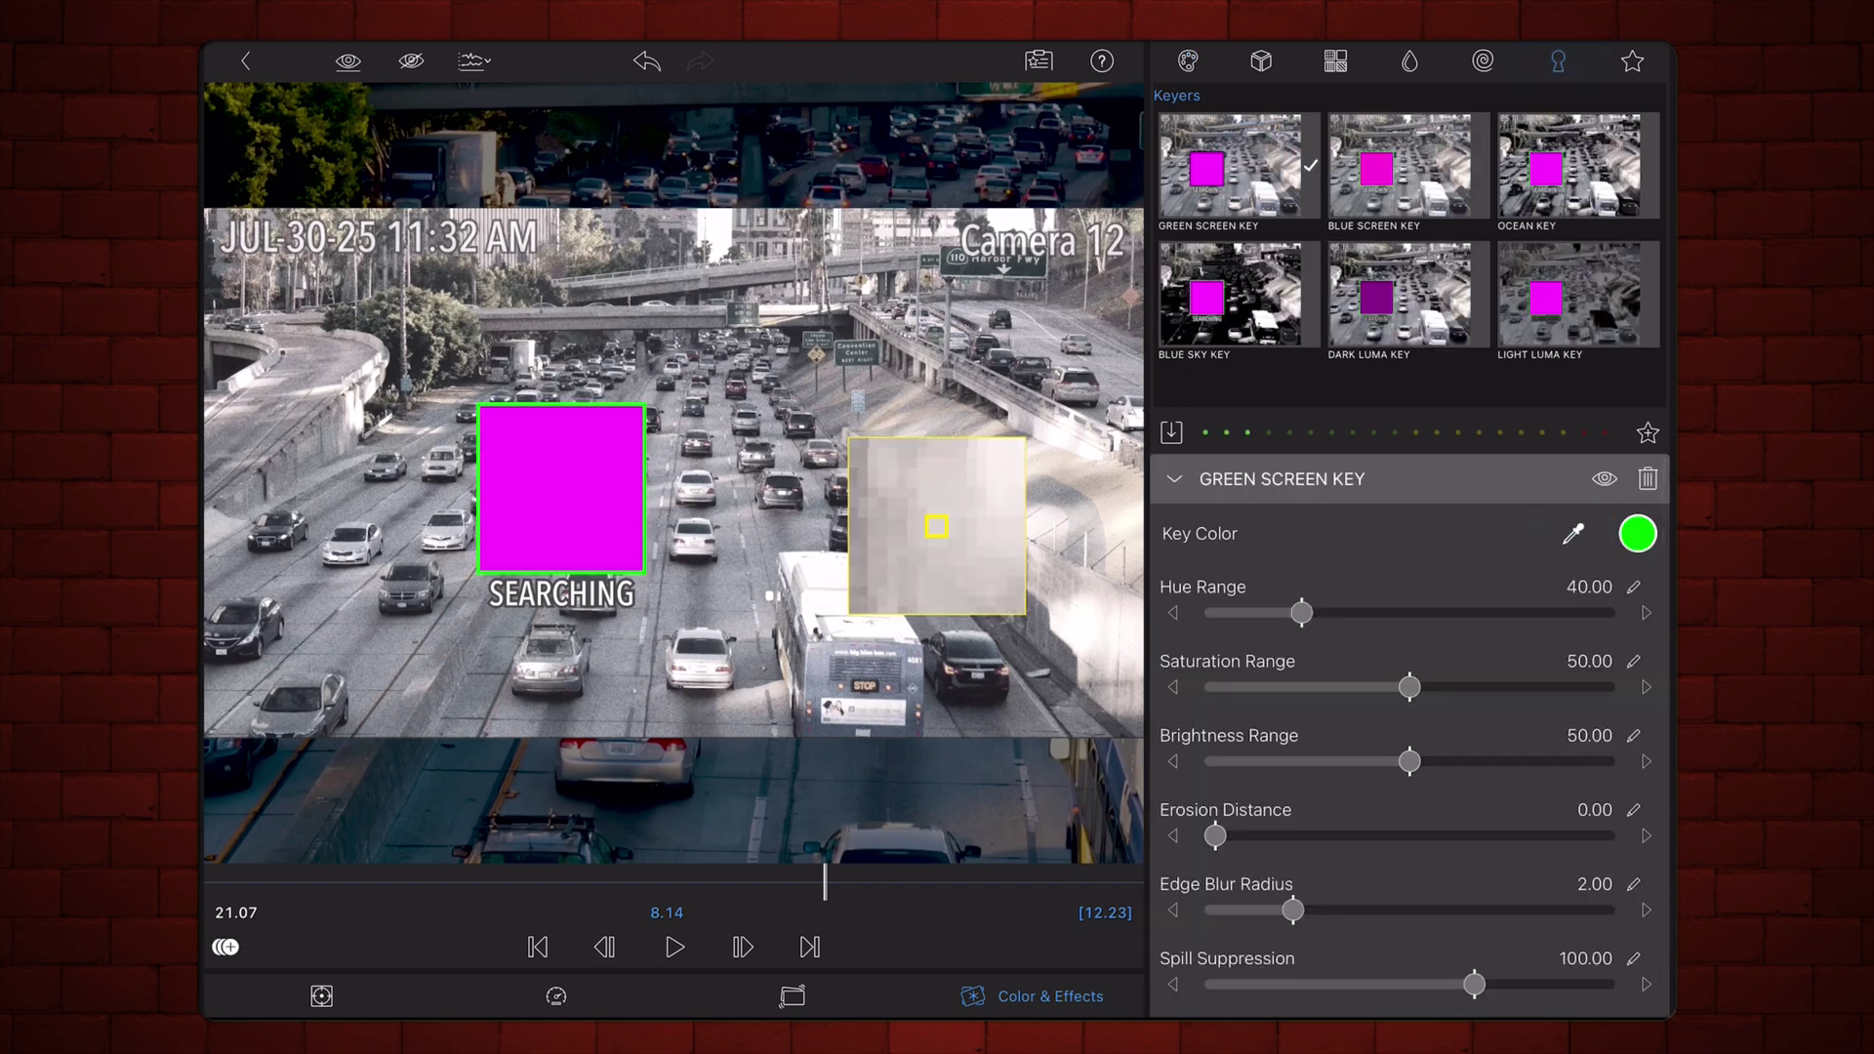
left_click_drag(938, 527, 586, 497)
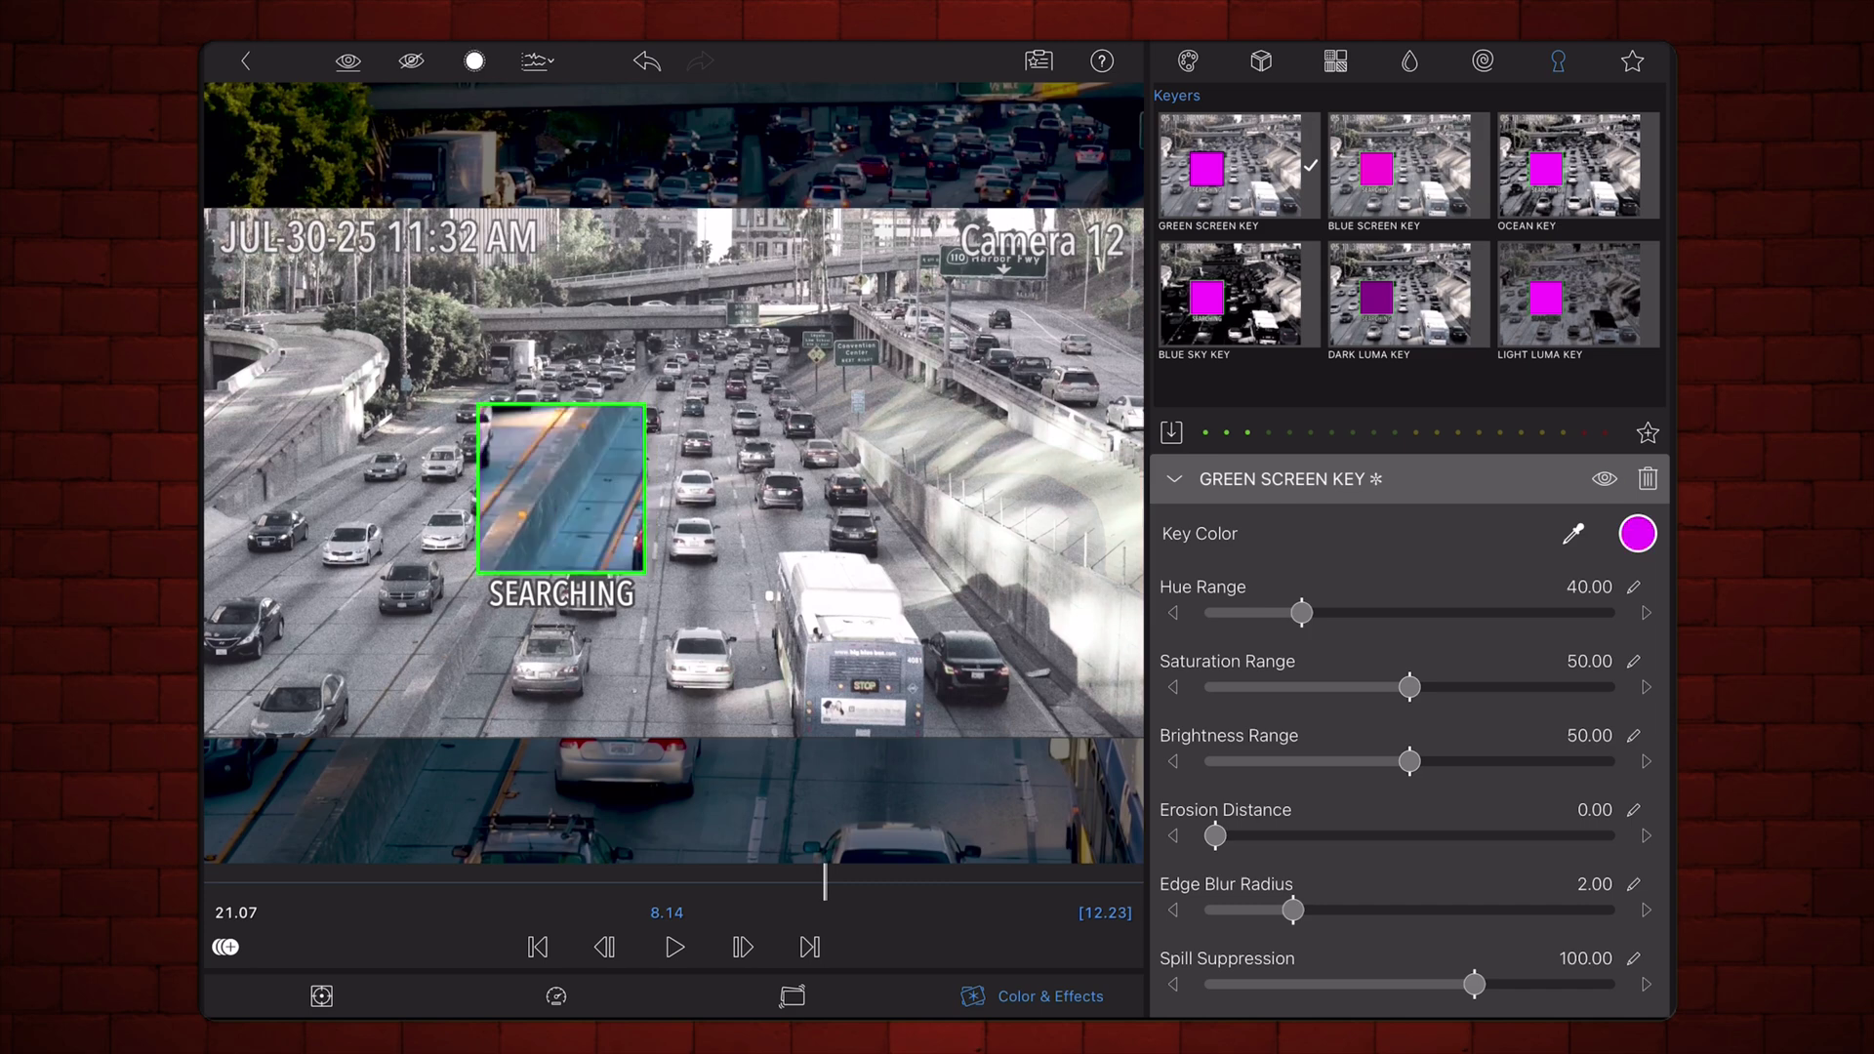
left_click(244, 60)
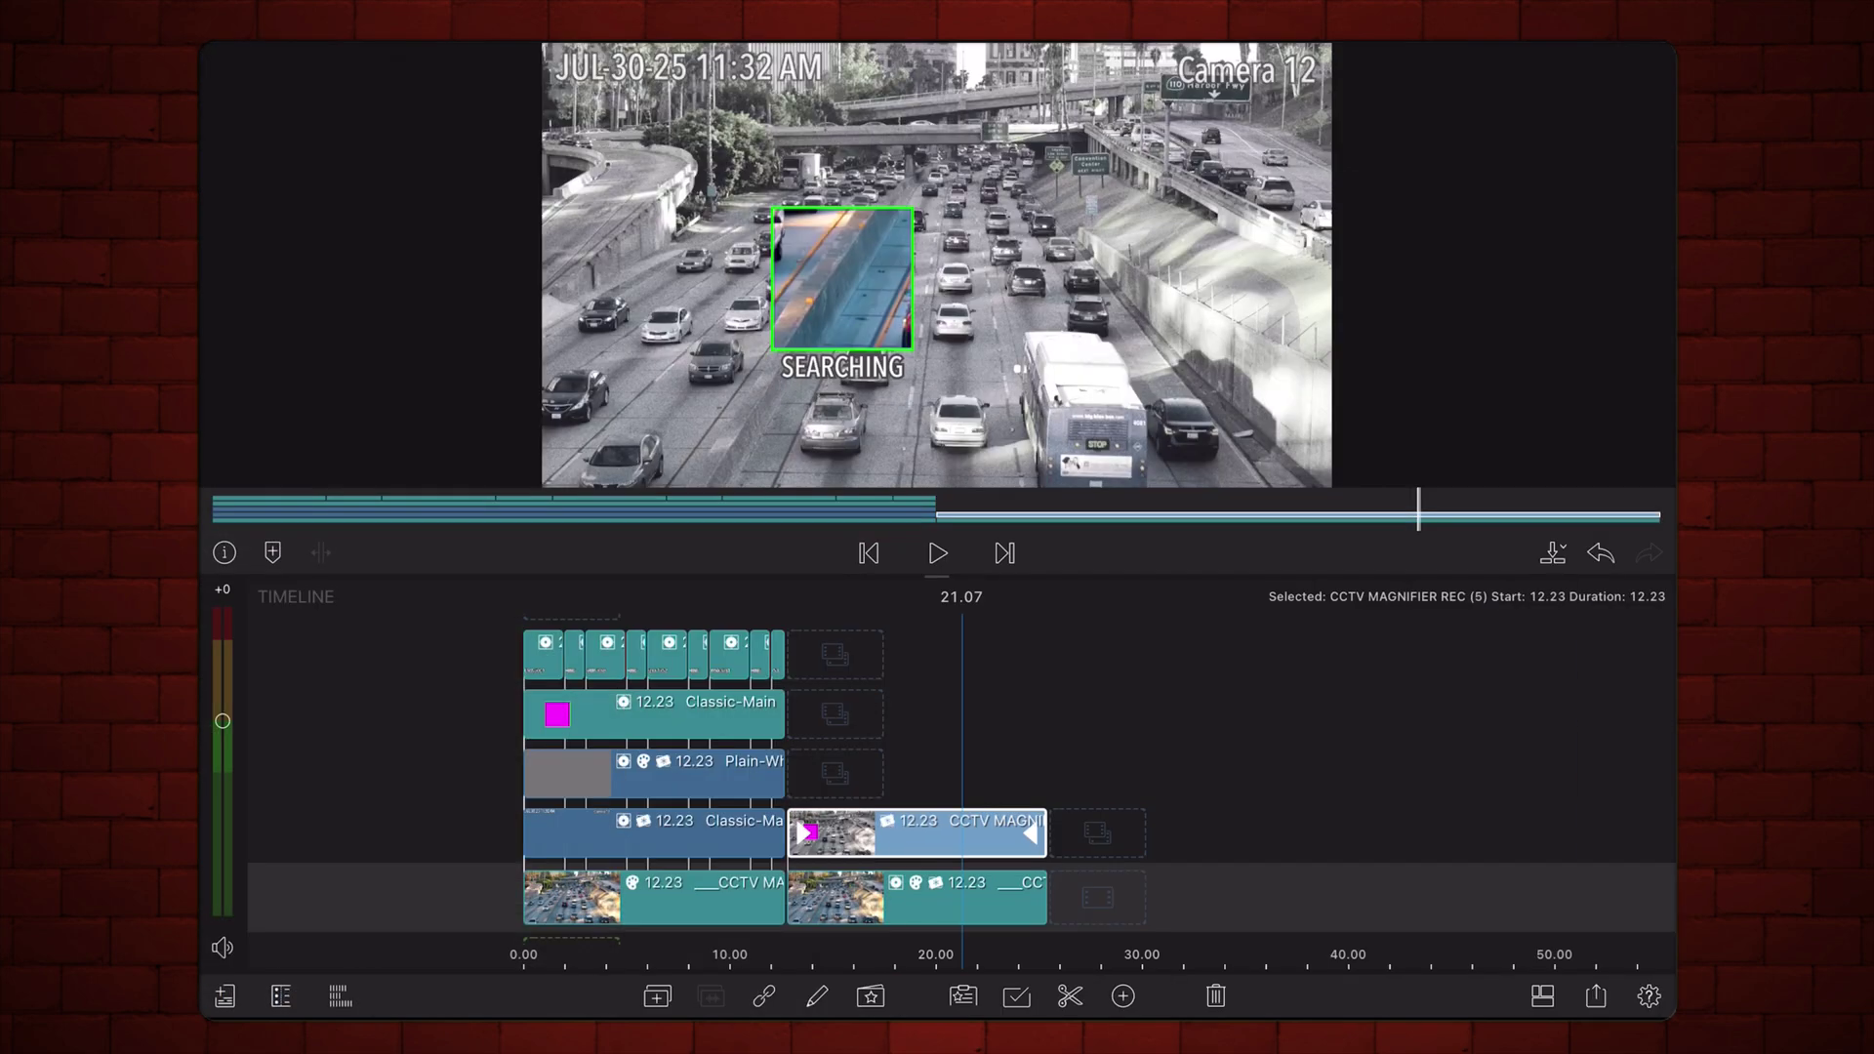